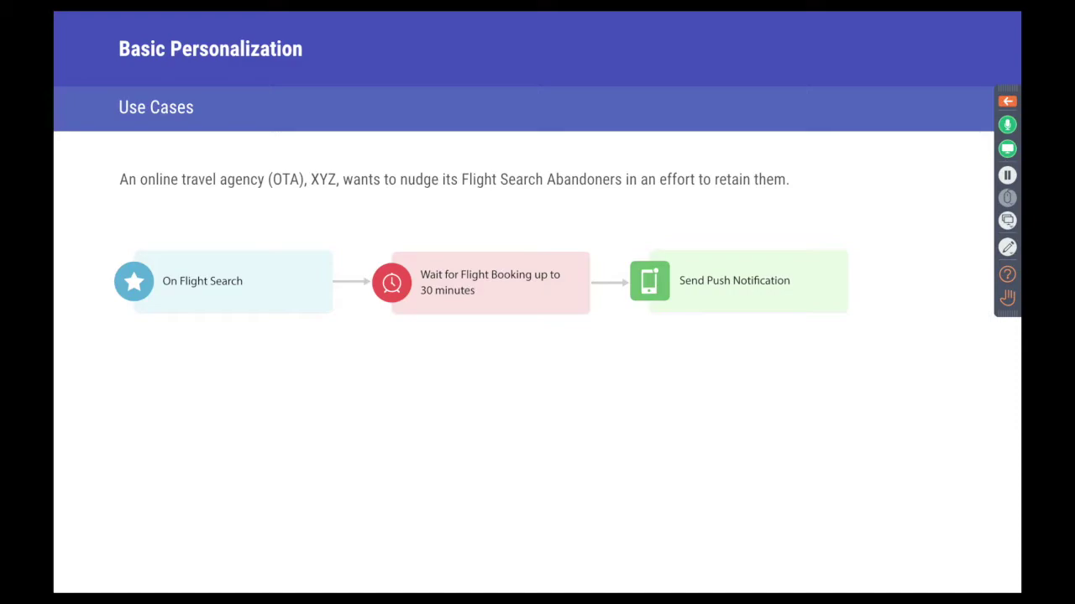
# Advance through the Basic Personalization use-case slides to the Level 1 example and leave the slideshow.
pyautogui.press('Right')
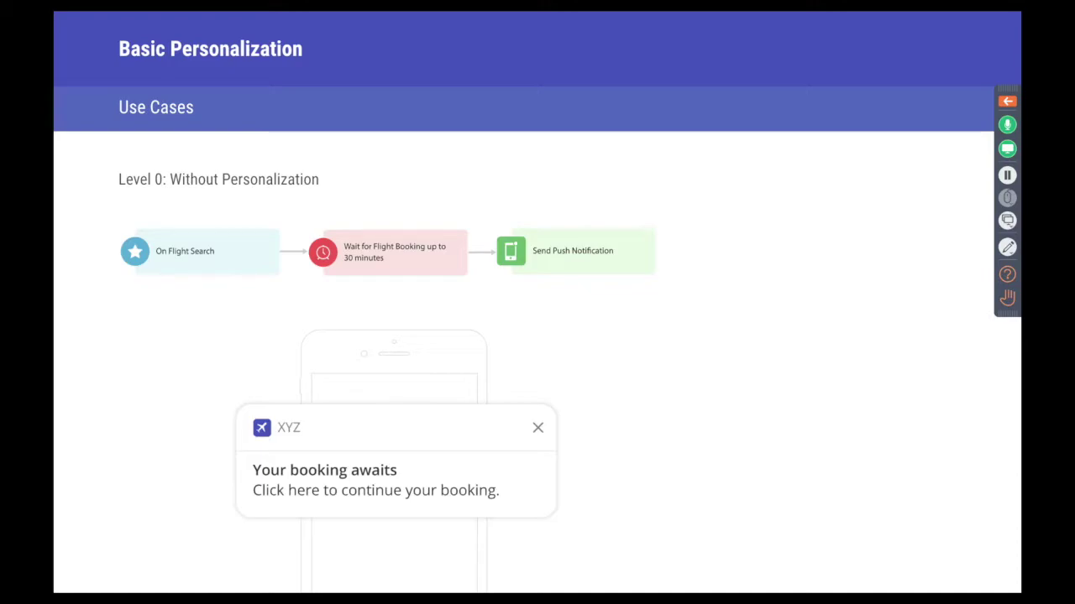
pyautogui.press('Right')
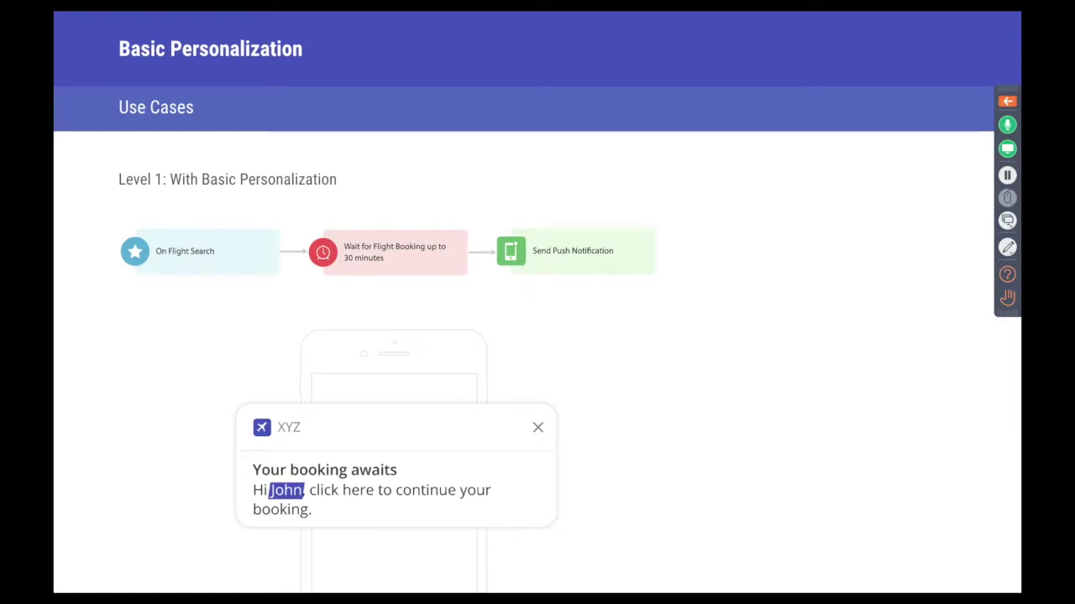
pyautogui.press('Right')
pyautogui.press('Escape')
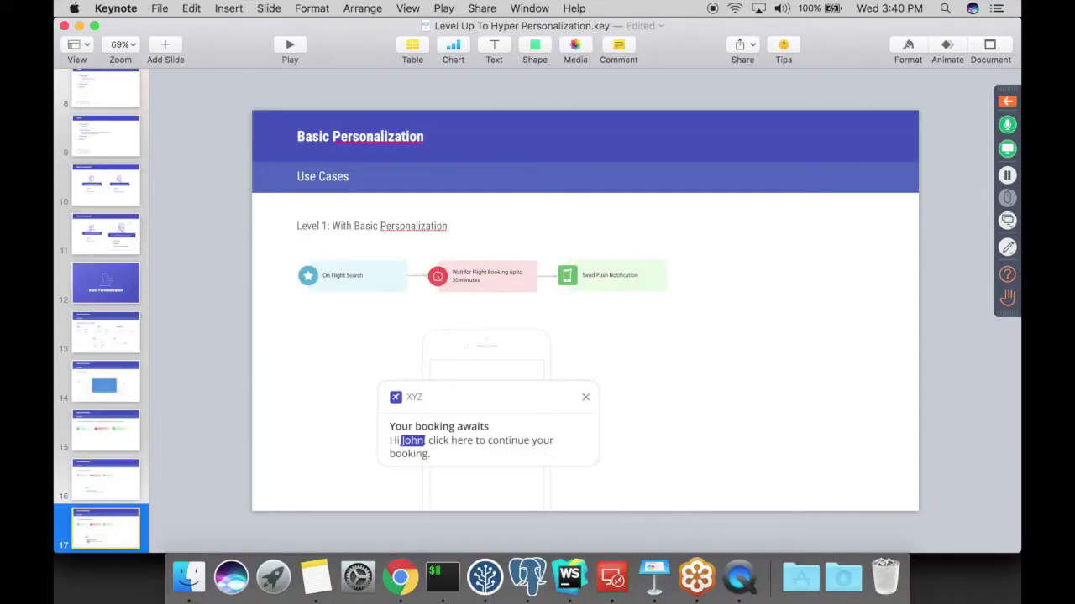
# Switch to Chrome and open the Retention Attempt 1 push notification in the Personalization - Basic journey for editing.
pyautogui.press('super+Tab')
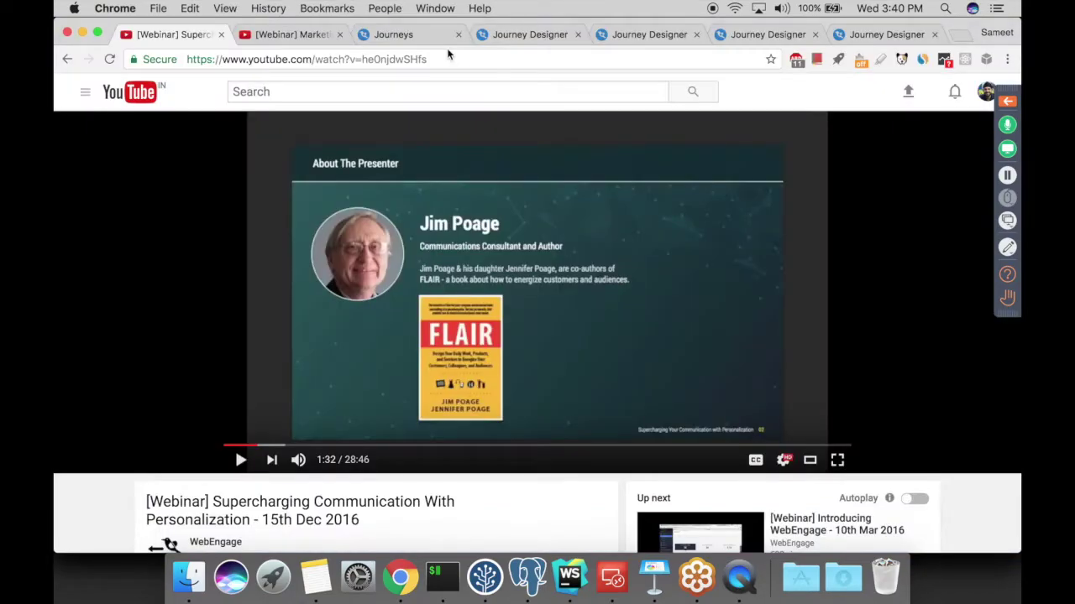
pyautogui.click(542, 37)
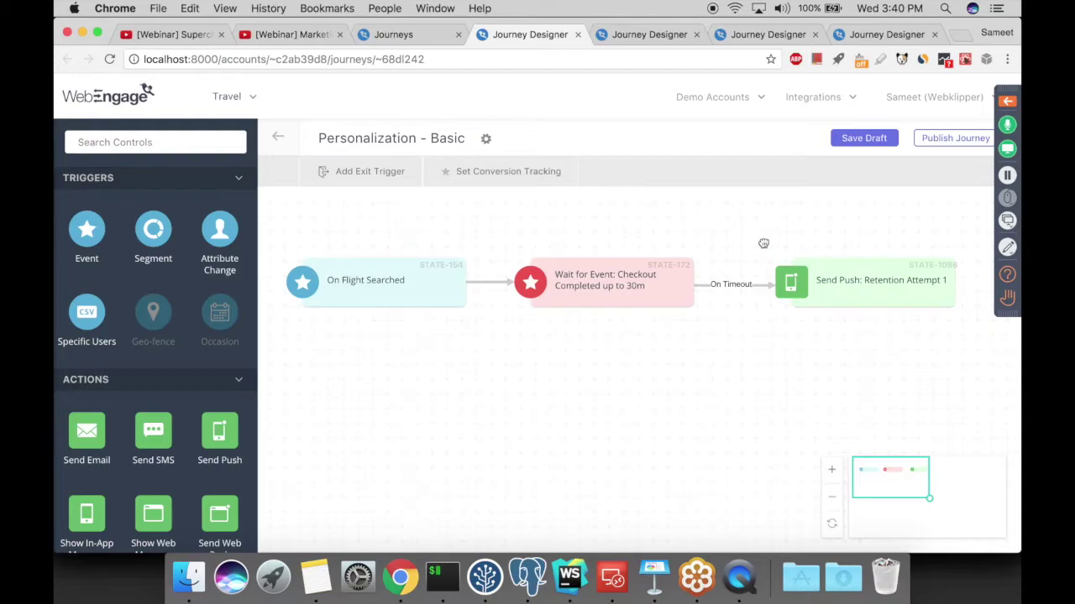
pyautogui.moveTo(865, 267)
pyautogui.click(849, 286)
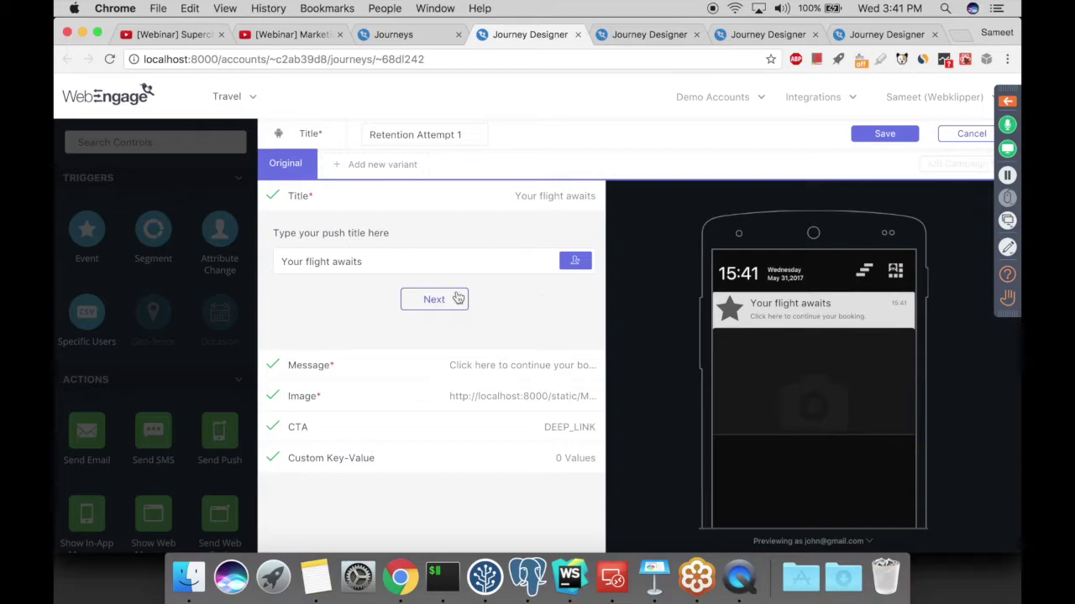
# Insert "Hi" followed by the user's First Name attribute before "Your flight awaits" in the push title.
pyautogui.click(398, 262)
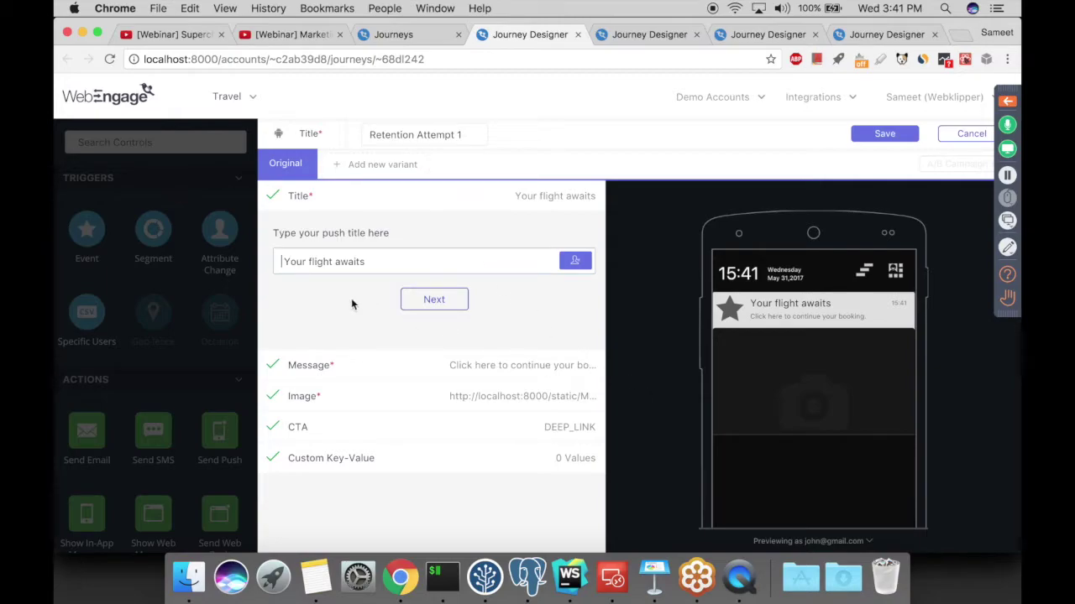
pyautogui.write('Hi')
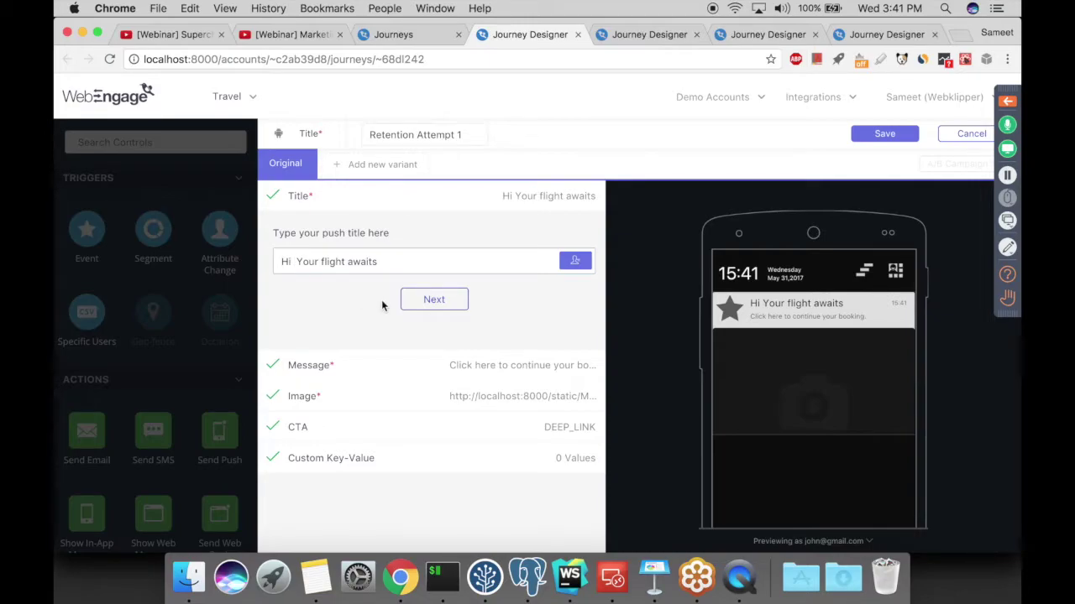
pyautogui.click(577, 269)
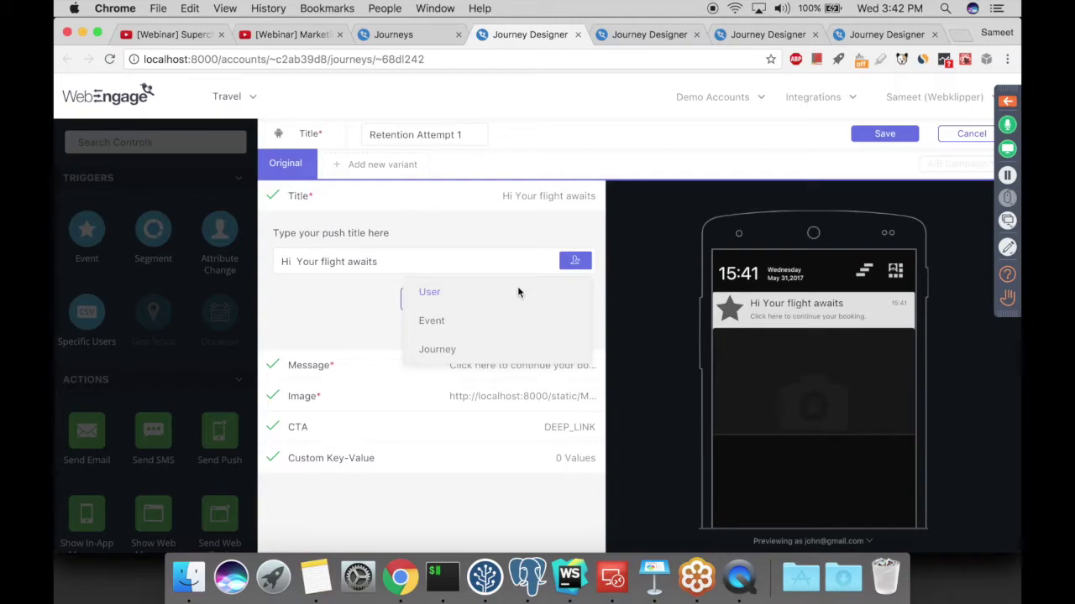
pyautogui.click(293, 38)
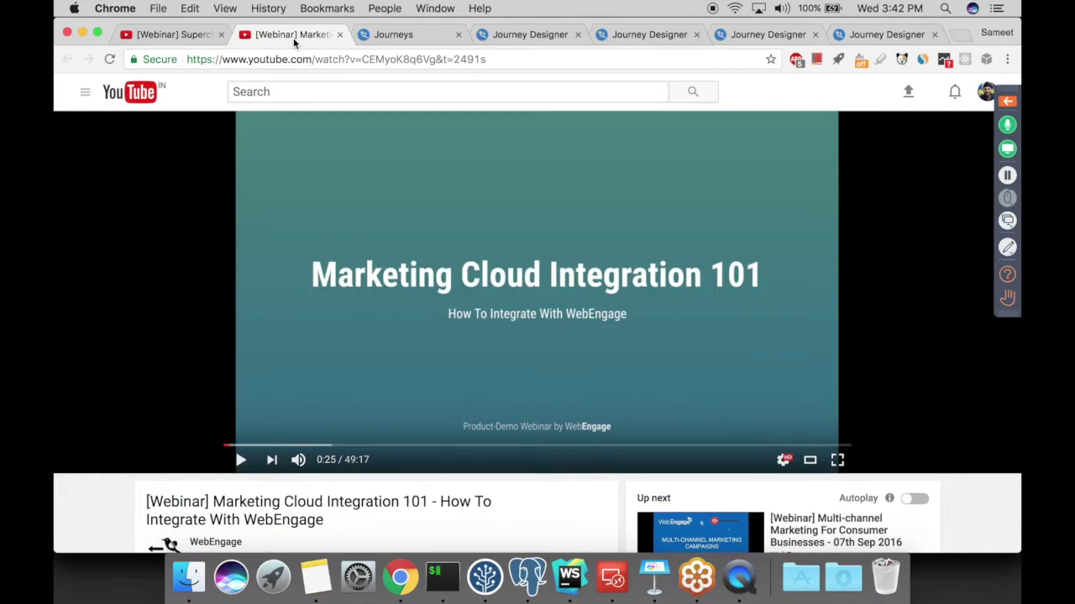
pyautogui.click(515, 44)
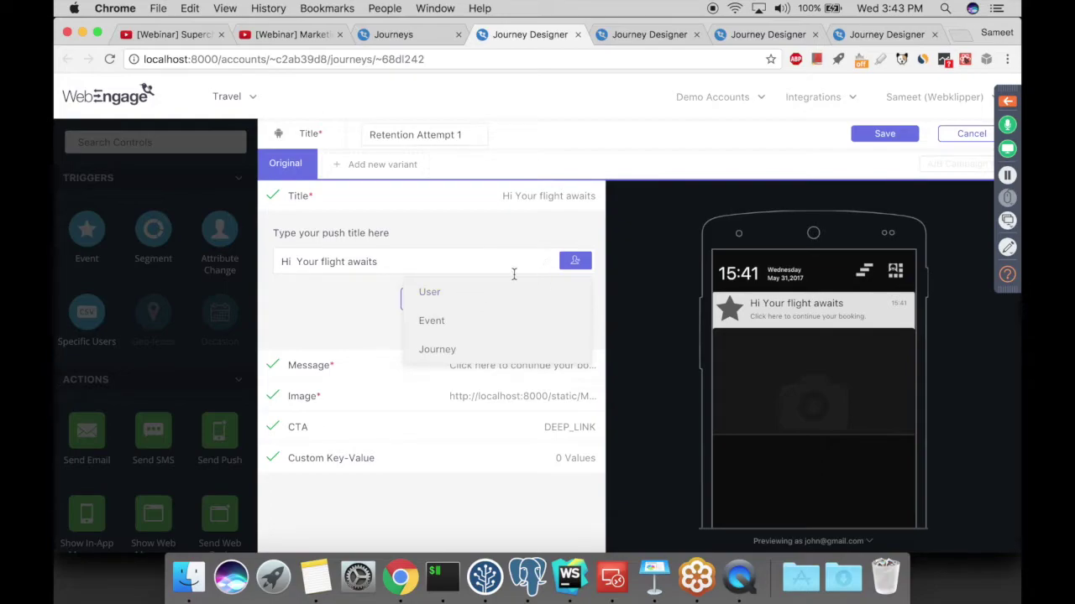
pyautogui.click(441, 292)
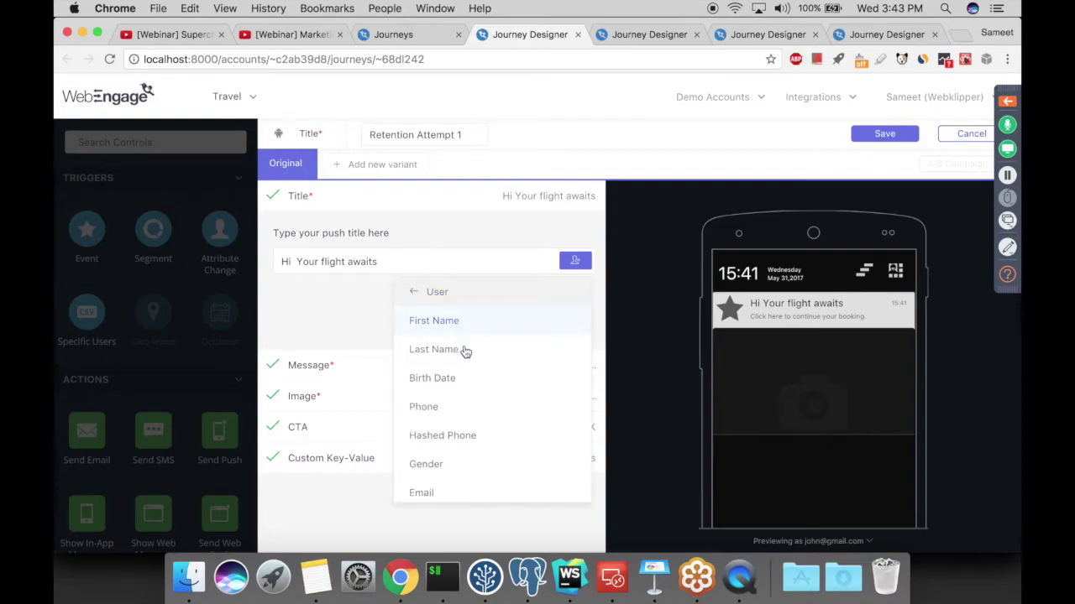
pyautogui.scroll(-3, 470, 372)
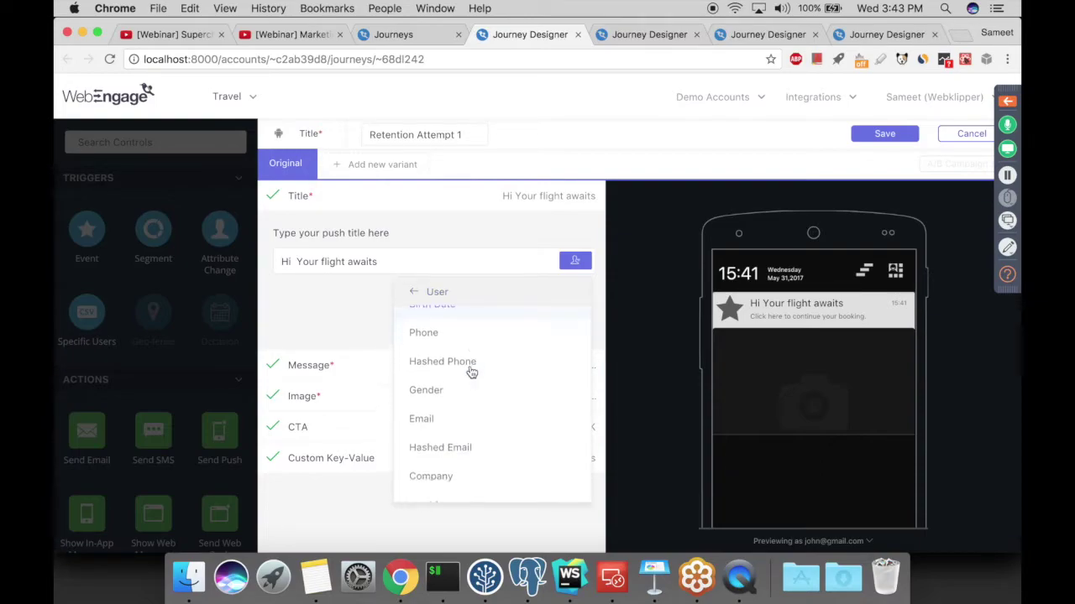
pyautogui.scroll(-5, 471, 372)
pyautogui.scroll(-7, 472, 372)
pyautogui.scroll(-15, 472, 372)
pyautogui.scroll(20, 471, 372)
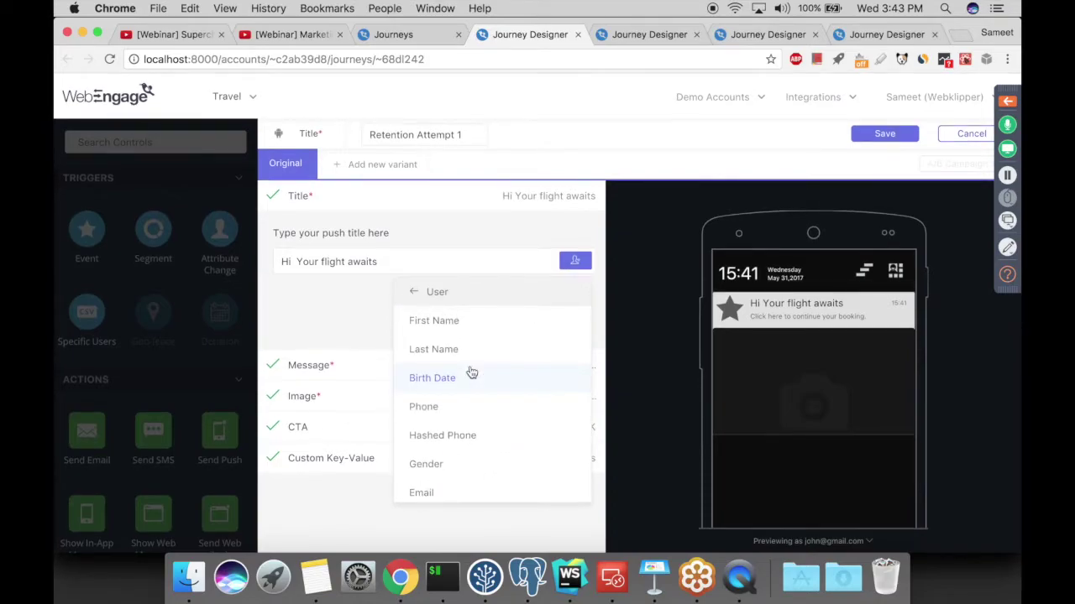
pyautogui.click(433, 320)
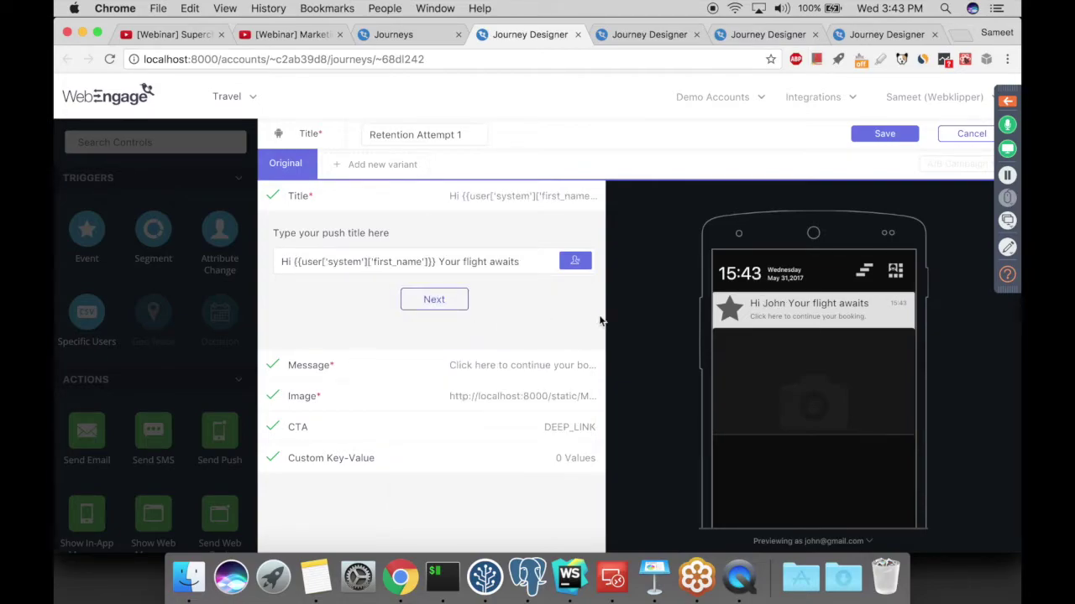
# Compare the personalized greeting in the phone preview with the first-name placeholder in the push title.
pyautogui.moveTo(753, 303); pyautogui.dragTo(781, 306)
pyautogui.click(669, 310)
pyautogui.moveTo(436, 262); pyautogui.dragTo(299, 266)
pyautogui.click(300, 265)
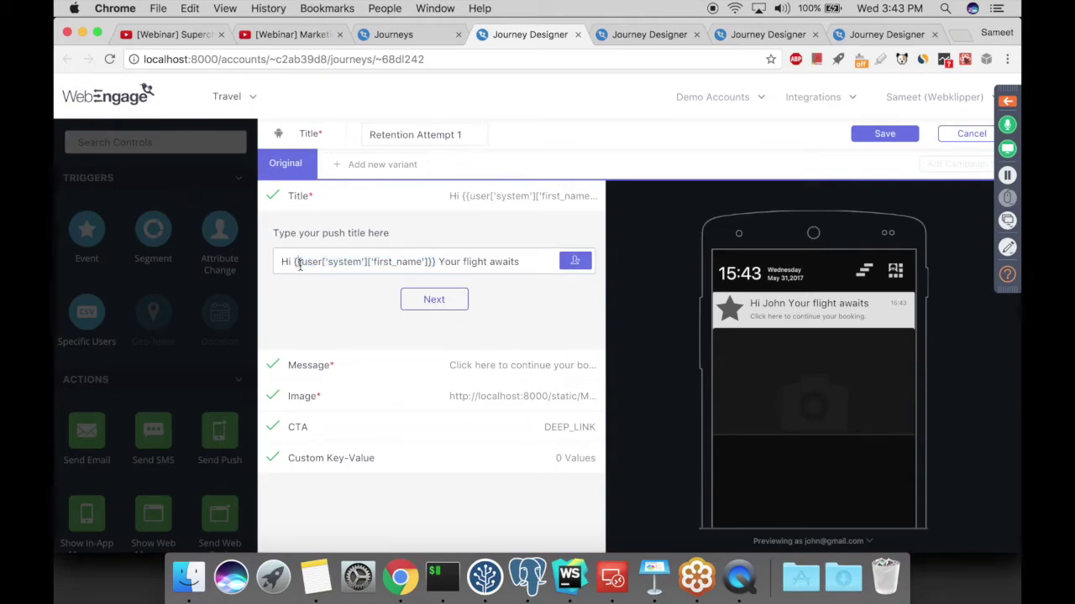
# Add the fallback filter | default('there') inside the first-name placeholder of the push title.
pyautogui.click(431, 261)
pyautogui.write('| ')
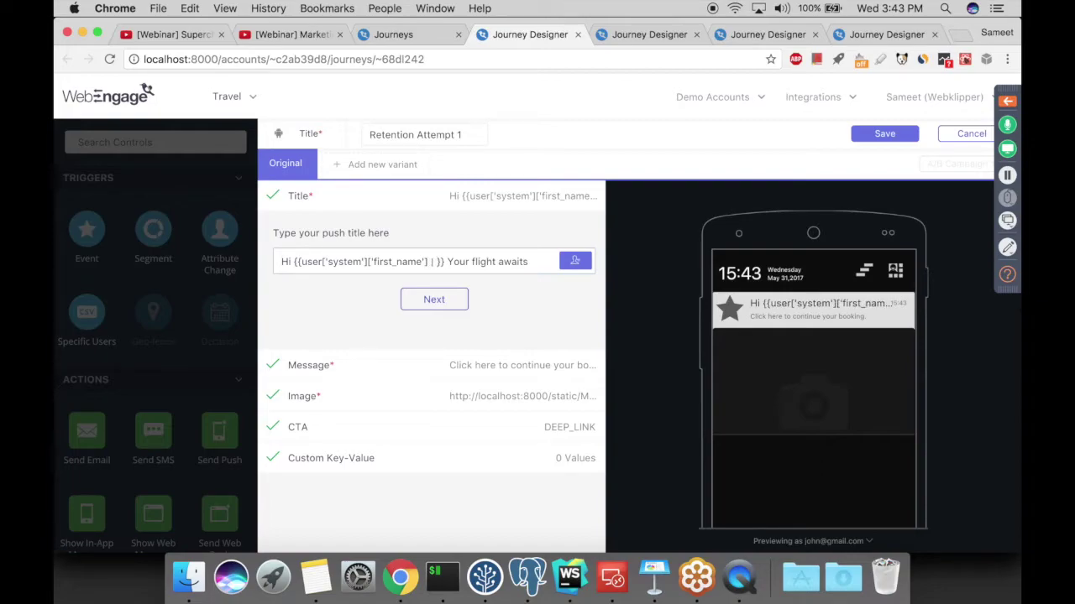
pyautogui.write('defa')
pyautogui.write('ult()')
pyautogui.press('Left')
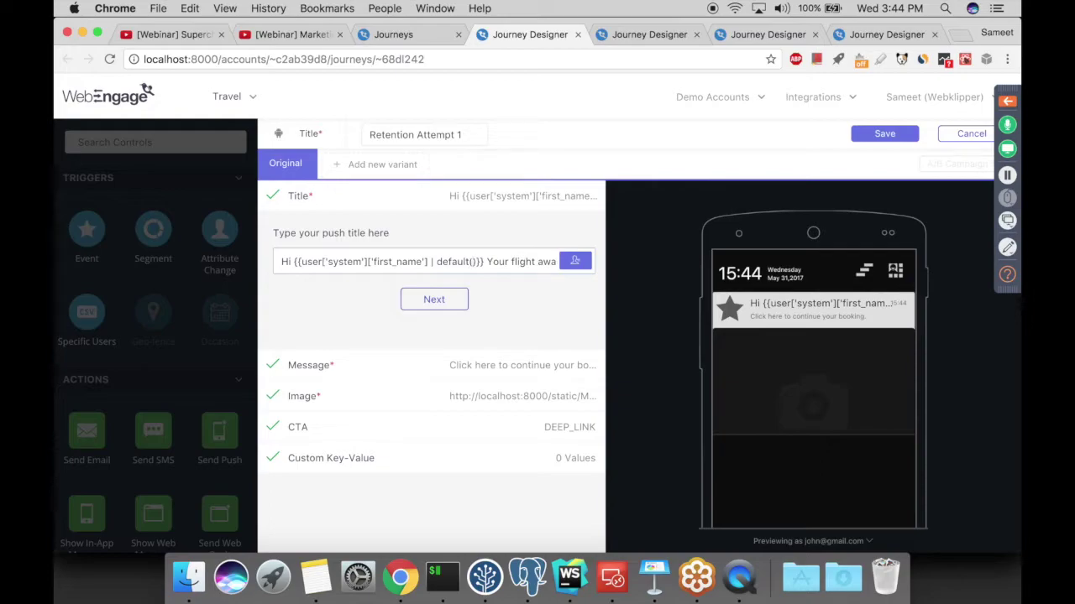
pyautogui.write("''")
pyautogui.press('Left')
pyautogui.write('there')
pyautogui.press('Right')
pyautogui.press('Right')
# Remove the default fallback from the title's first-name placeholder and restore the placeholder as {{user['system']['first_name']}}.
pyautogui.keyDown('shift'); pyautogui.click(433, 263); pyautogui.keyUp('shift')
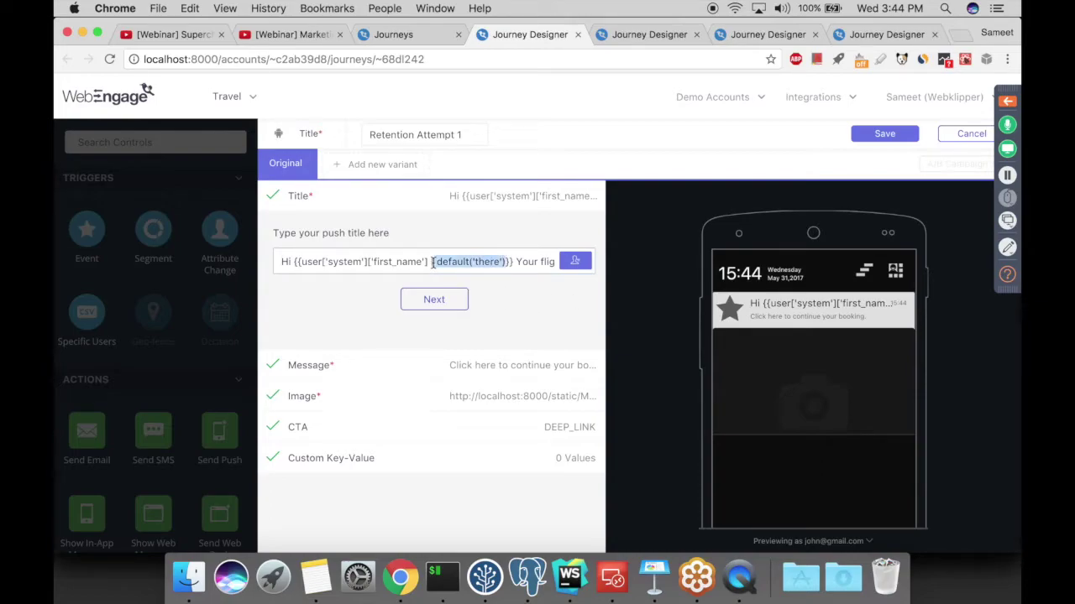
pyautogui.press('BackSpace')
pyautogui.press('BackSpace')
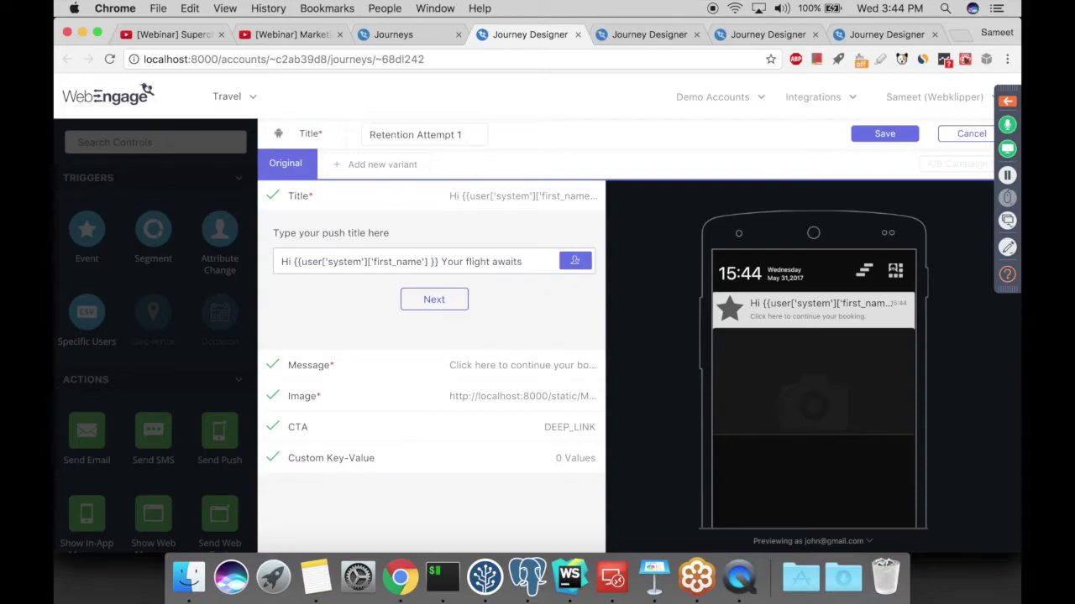
pyautogui.press('BackSpace')
pyautogui.write(']')
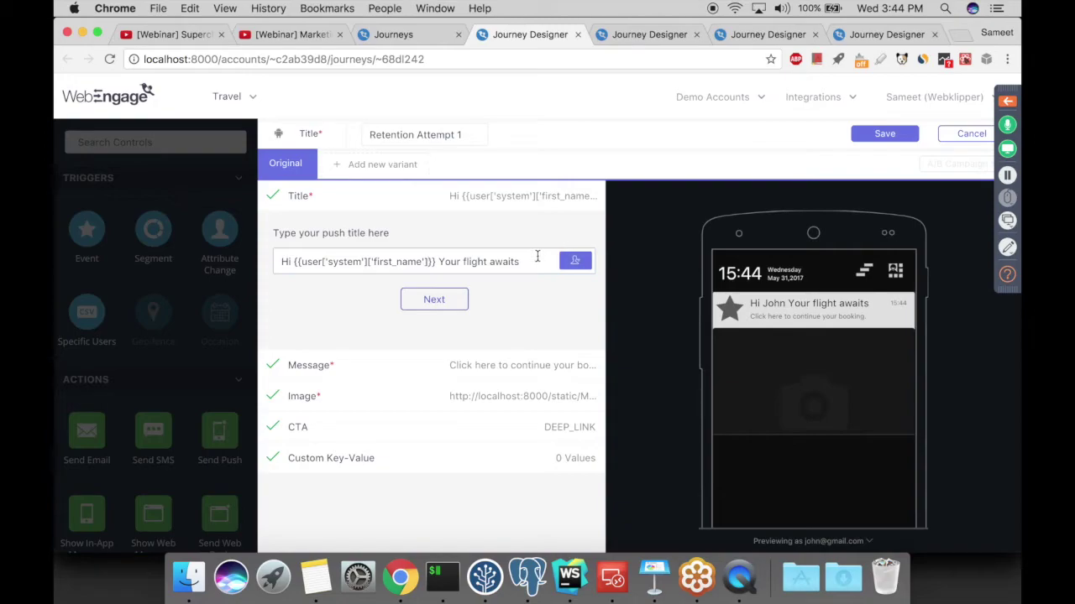
# Examine the user attributes available for personalizing the push title.
pyautogui.click(574, 262)
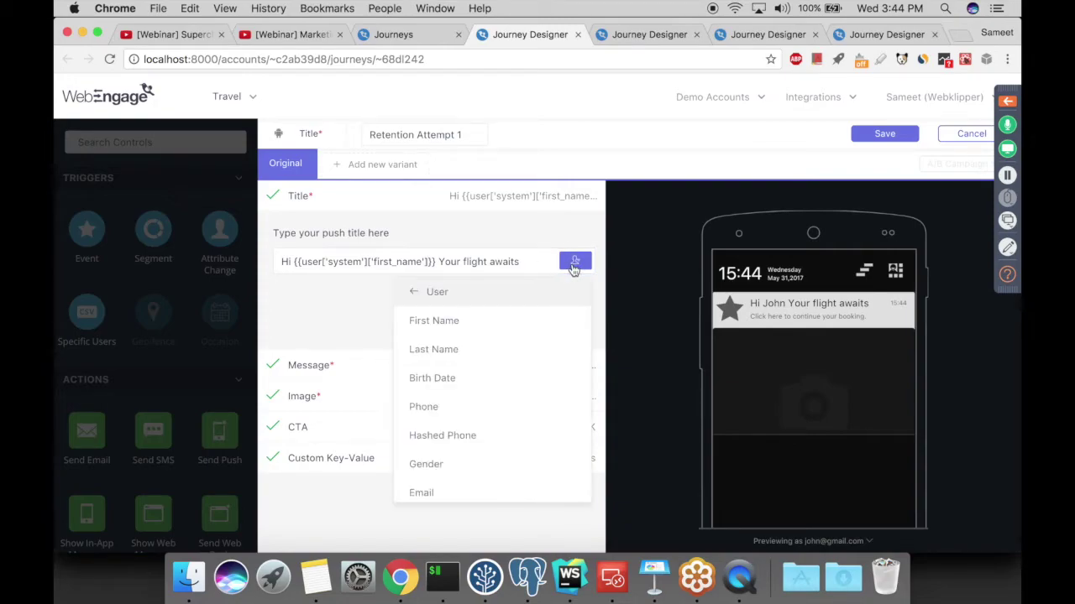
pyautogui.click(411, 293)
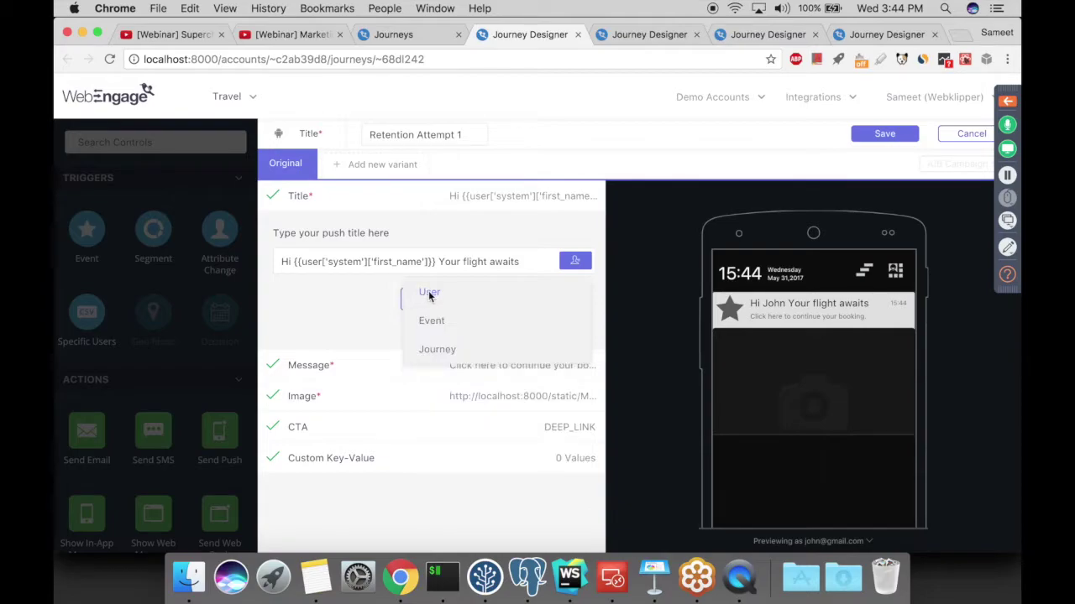
pyautogui.click(429, 294)
pyautogui.scroll(-3, 459, 407)
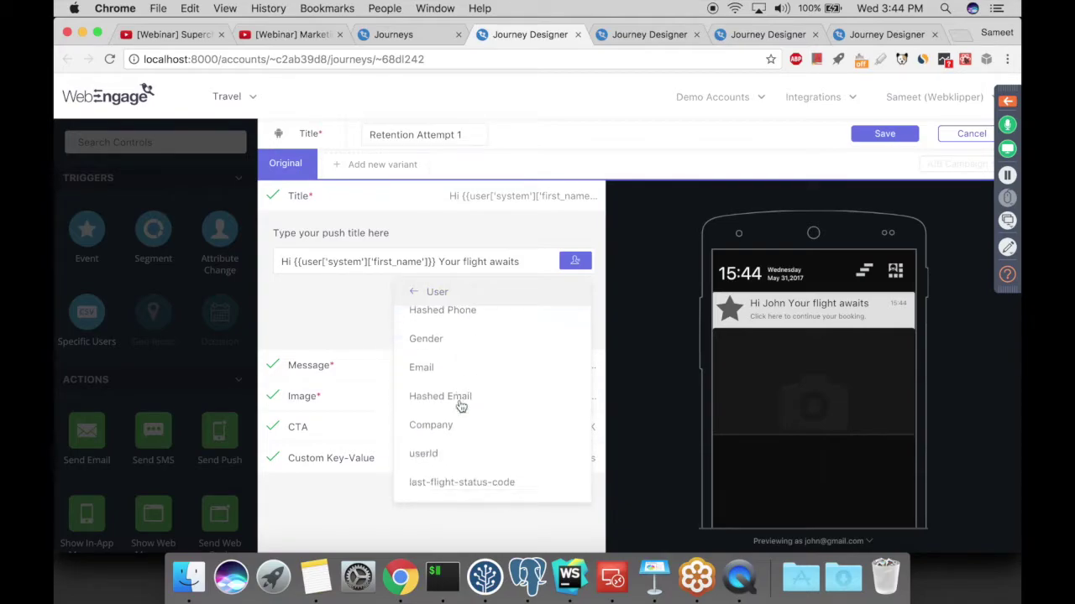
pyautogui.scroll(-10, 460, 406)
pyautogui.scroll(13, 460, 406)
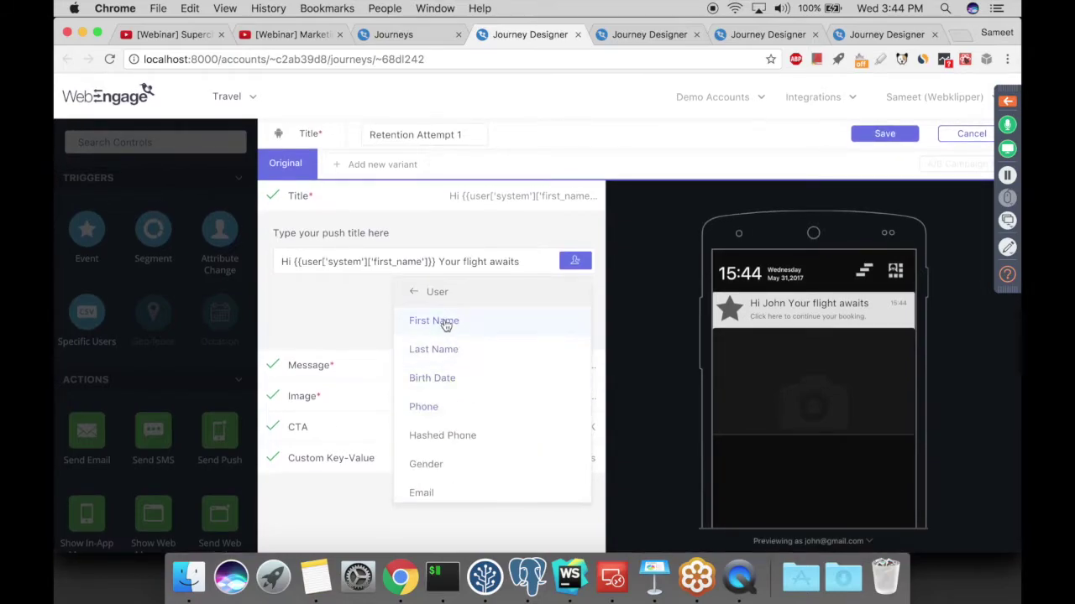
# Add a period after the first-name placeholder in the push title and proceed to the message.
pyautogui.moveTo(294, 261); pyautogui.dragTo(435, 262)
pyautogui.click(433, 262)
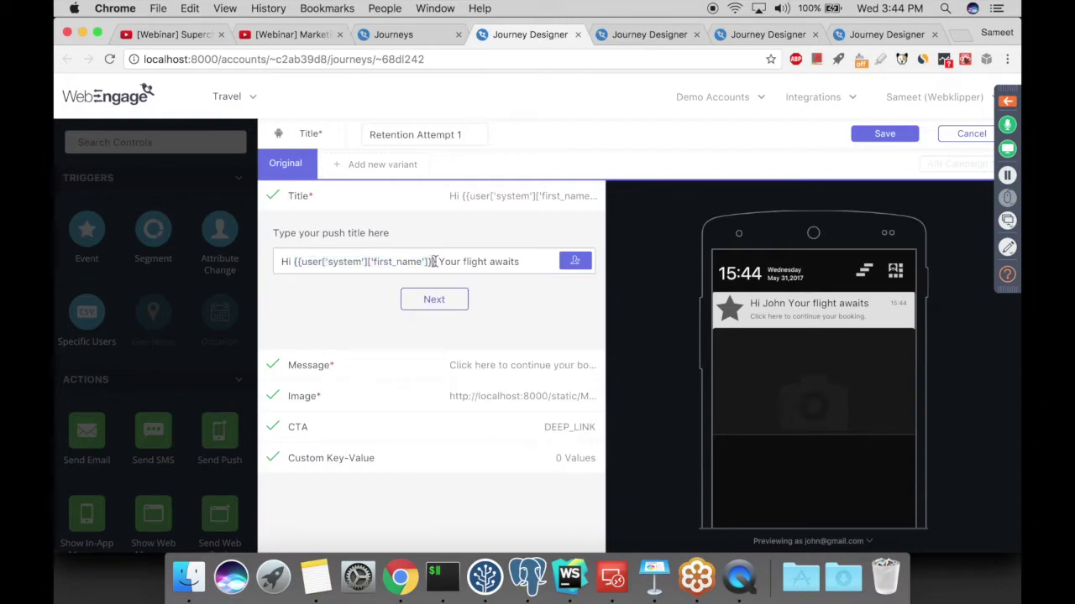
pyautogui.write('.')
pyautogui.click(433, 304)
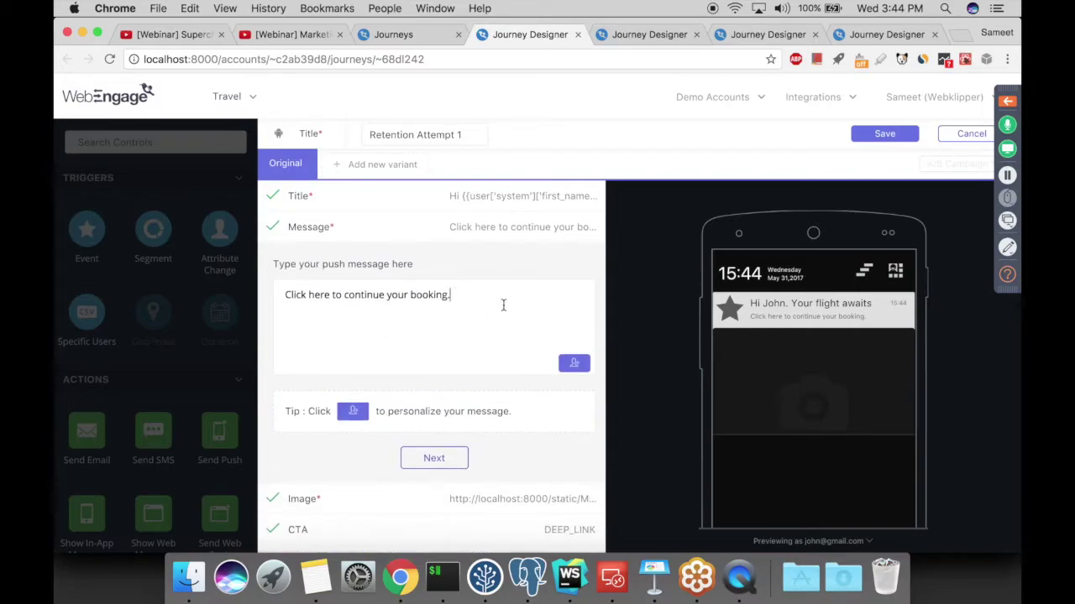
# Check which personalization sources are available for the push message.
pyautogui.click(574, 365)
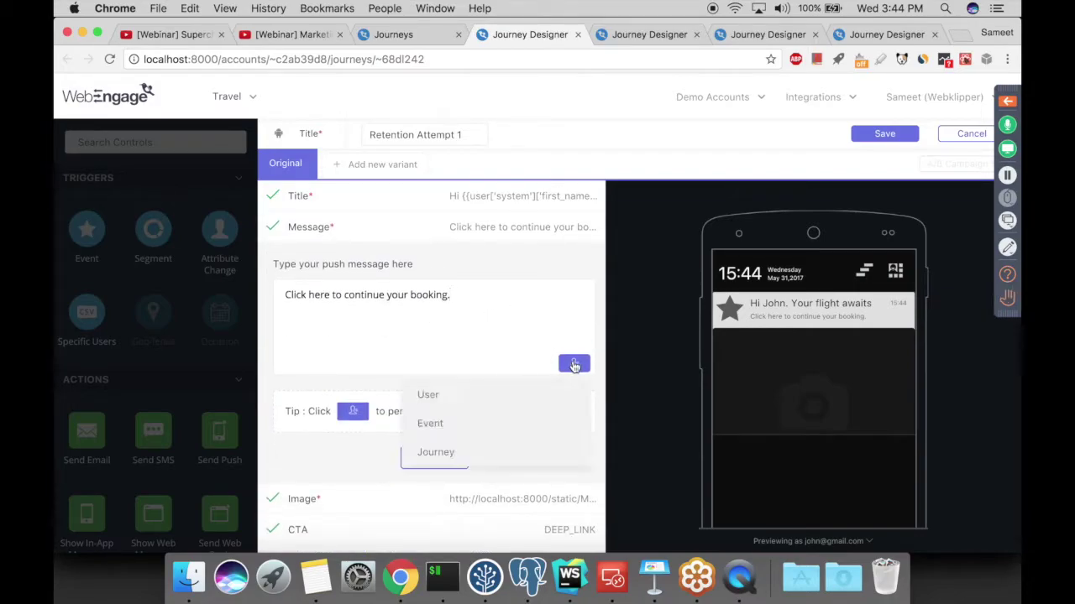
pyautogui.click(487, 342)
pyautogui.click(346, 442)
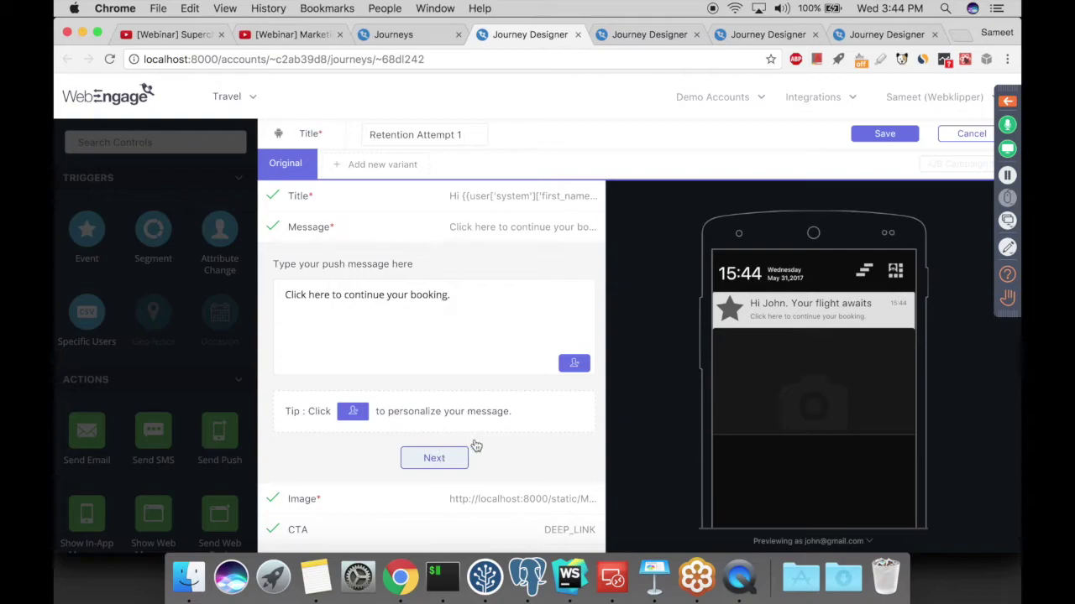
# Reset the push notification's image and upload the airplane picture in its place.
pyautogui.click(453, 462)
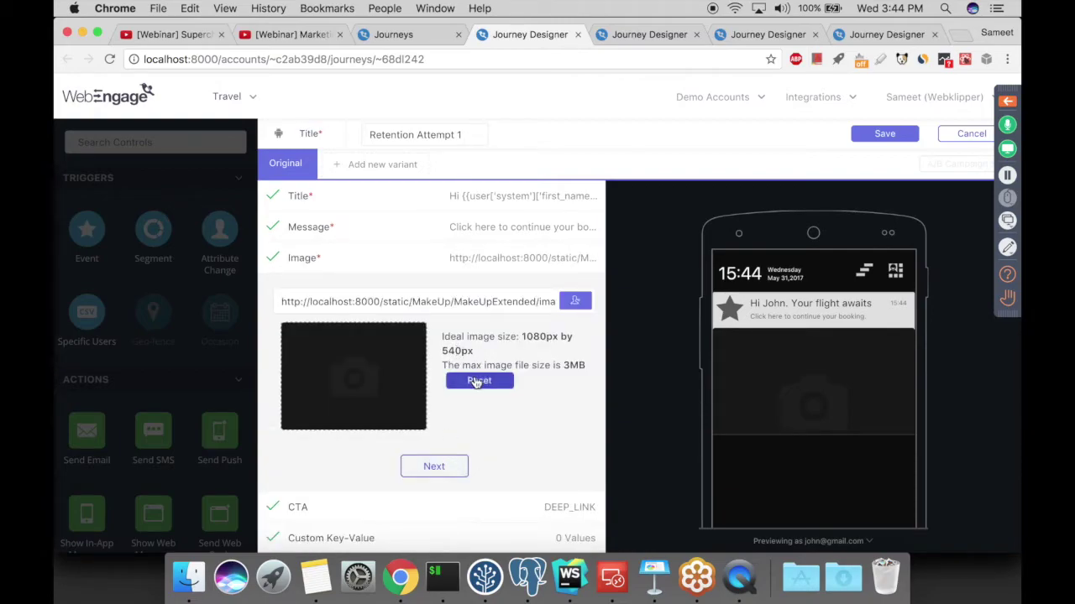
pyautogui.click(479, 383)
pyautogui.click(497, 386)
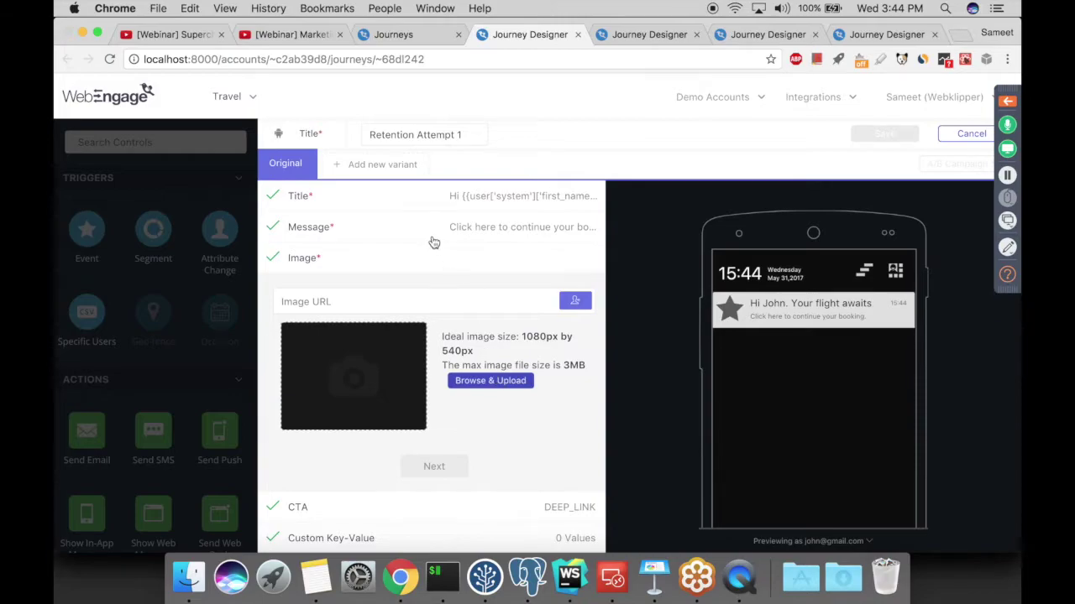
pyautogui.doubleClick(431, 109)
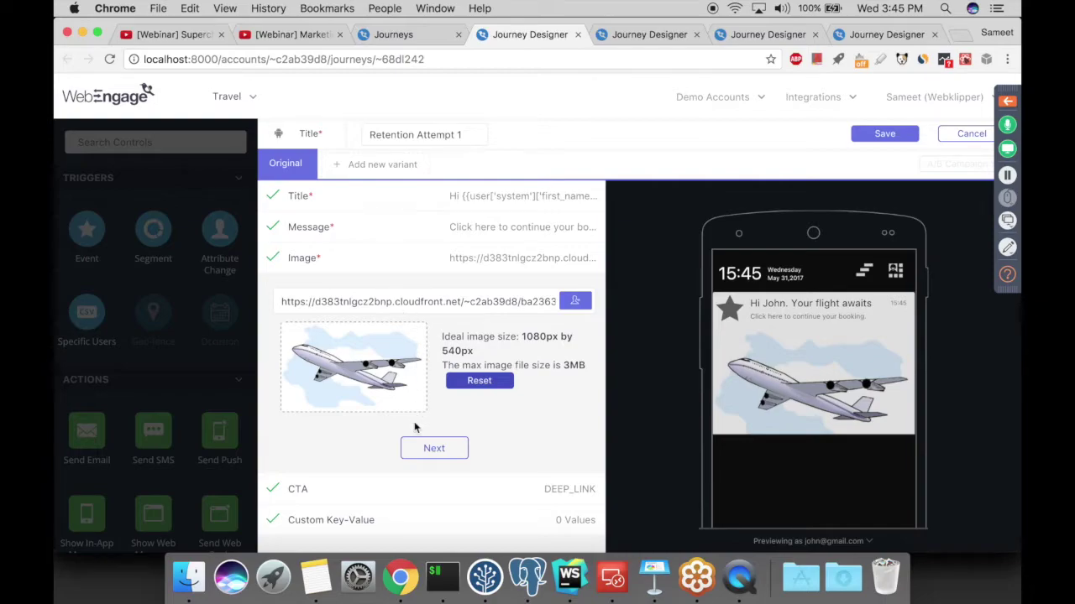
# Review the notification's primary call to action and the option for a secondary one.
pyautogui.click(405, 496)
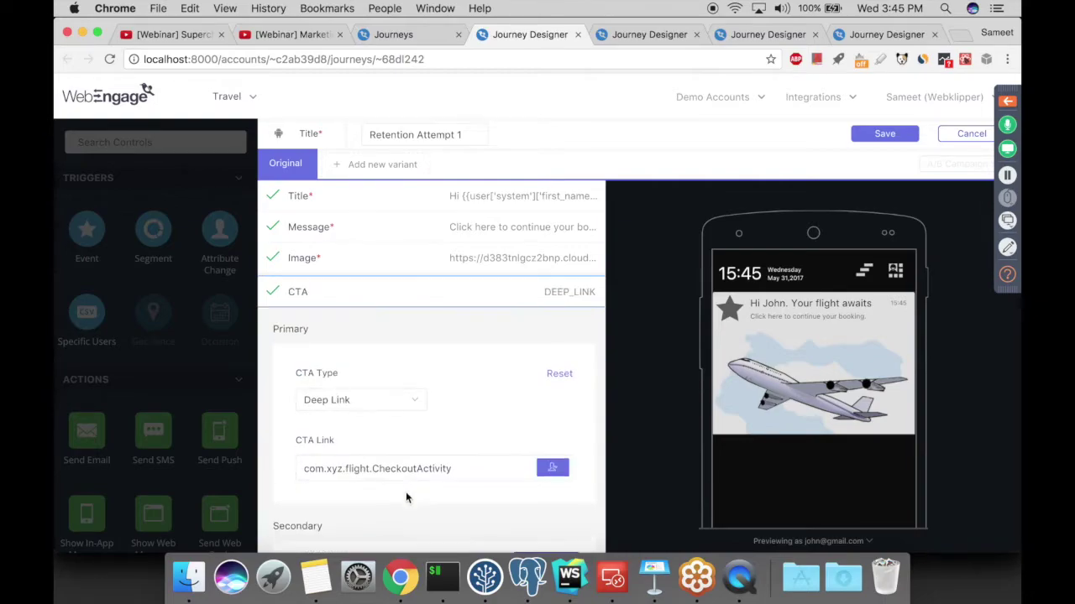
pyautogui.scroll(-2, 406, 498)
pyautogui.scroll(-1, 406, 491)
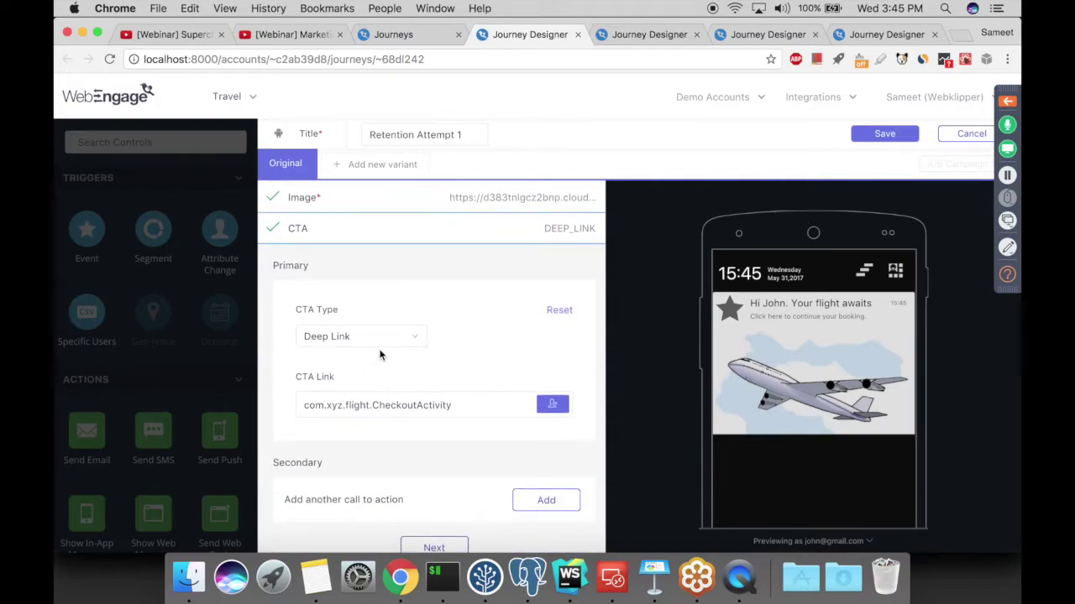
pyautogui.scroll(-1, 461, 436)
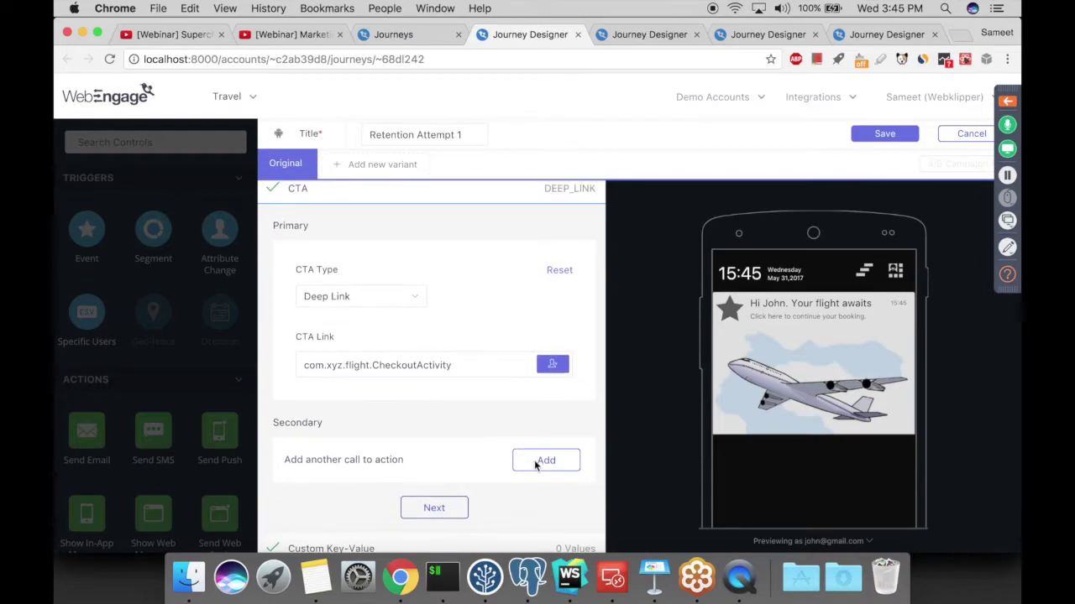
# Review the push notification's image settings, including its link and personalization option, and collapse them again.
pyautogui.scroll(1, 473, 379)
pyautogui.scroll(1, 472, 379)
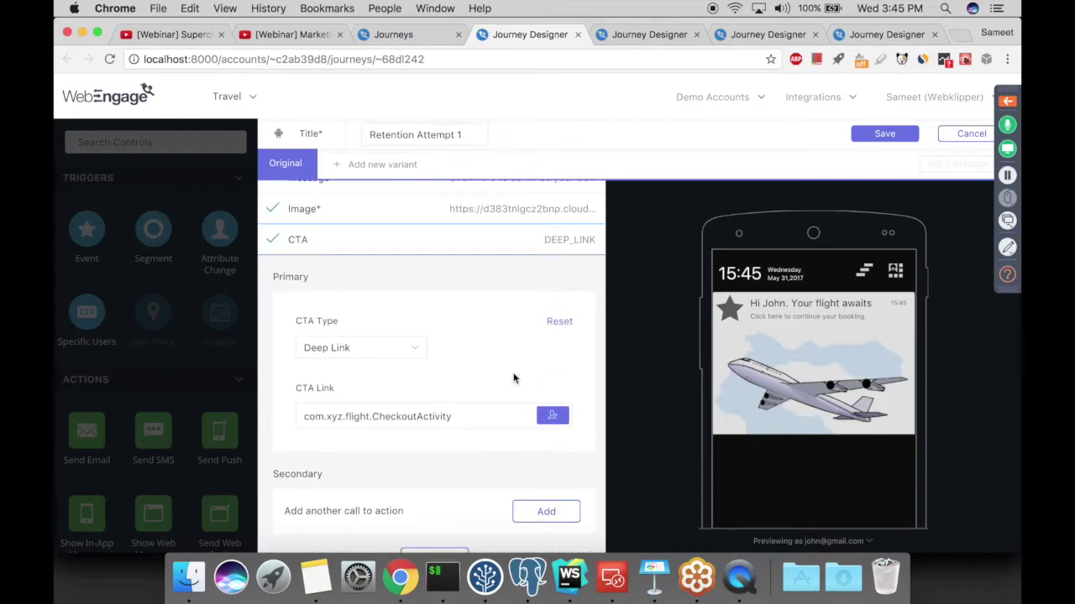
pyautogui.scroll(1, 513, 386)
pyautogui.click(418, 299)
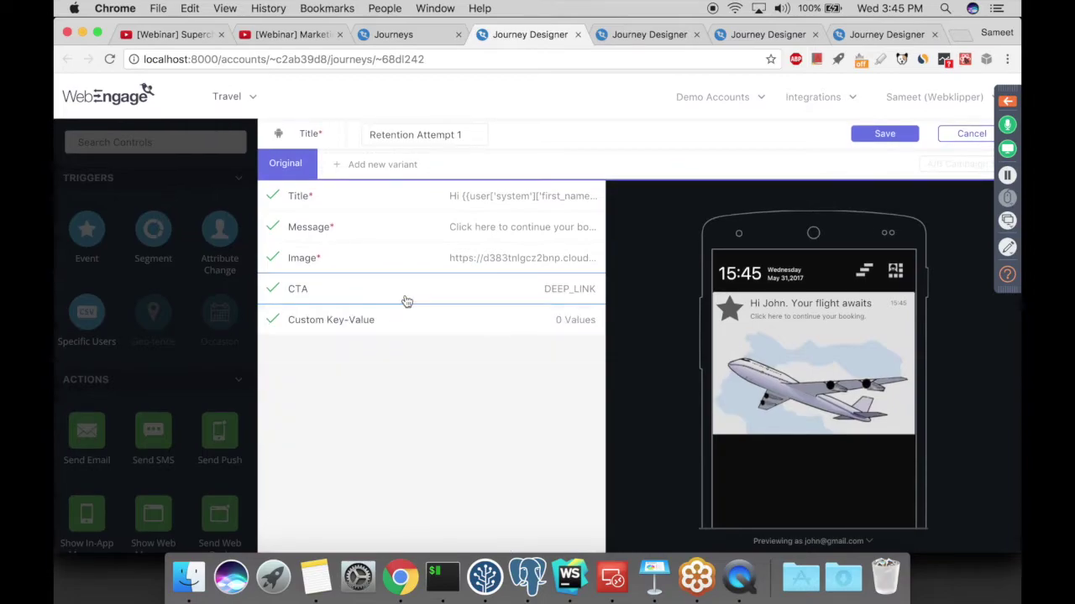
pyautogui.click(376, 270)
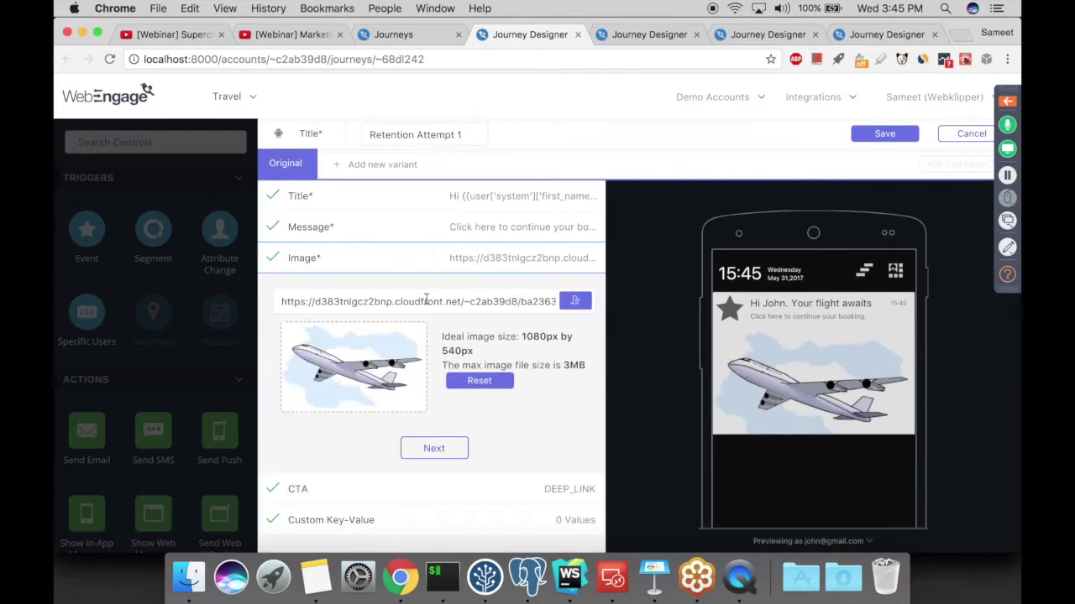
pyautogui.moveTo(425, 301); pyautogui.dragTo(531, 308)
pyautogui.click(531, 309)
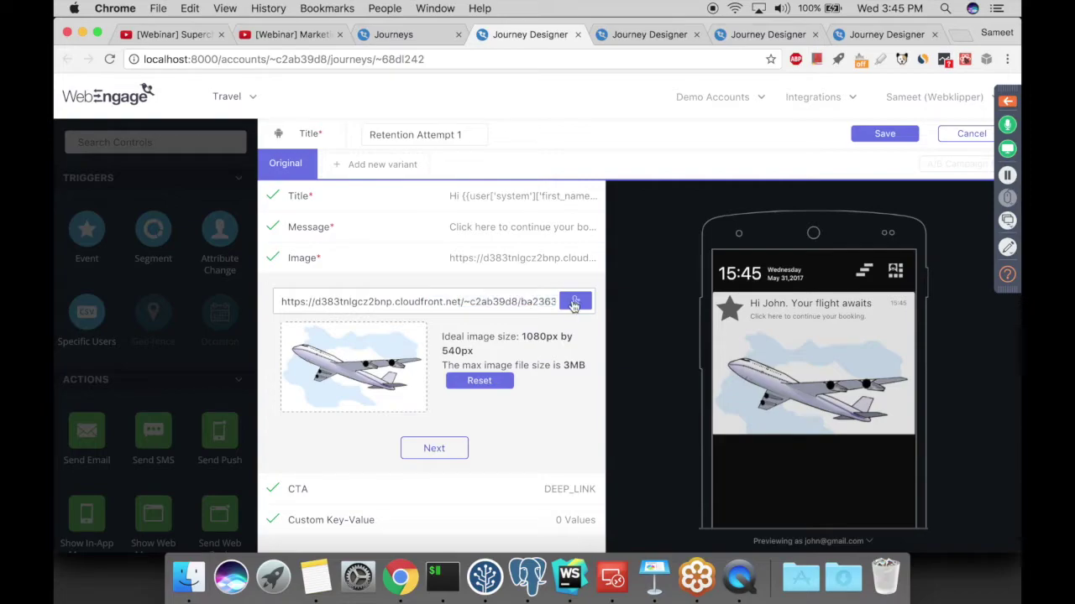
pyautogui.click(354, 272)
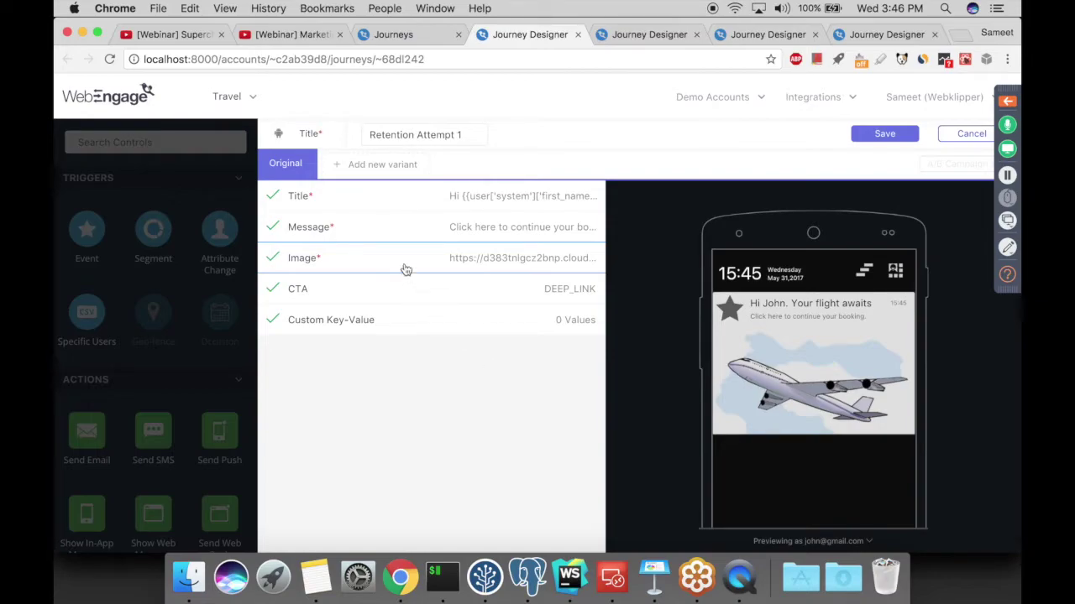
# Expand the push title for editing, switch to Keynote and show the "Level 2: With some more Basic Personalization" slide.
pyautogui.click(395, 195)
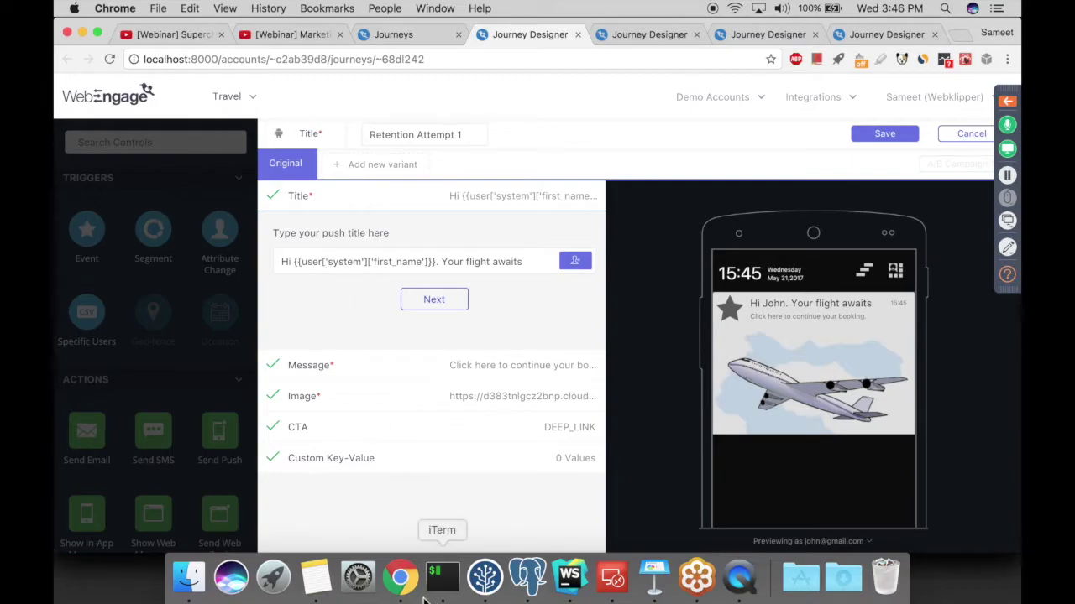
pyautogui.click(645, 575)
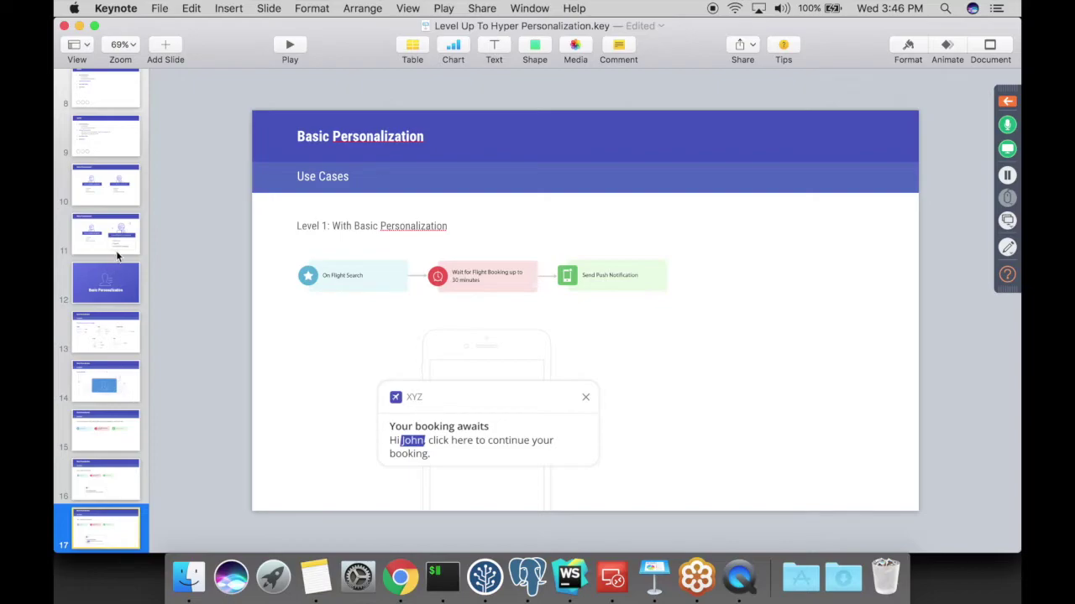
pyautogui.scroll(-3, 126, 401)
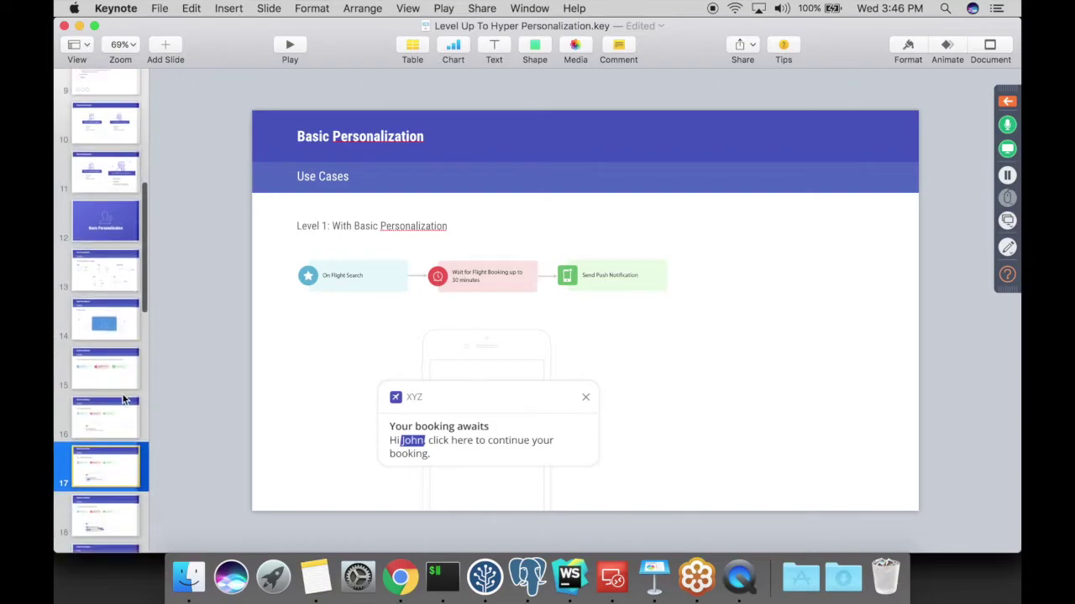
pyautogui.click(104, 502)
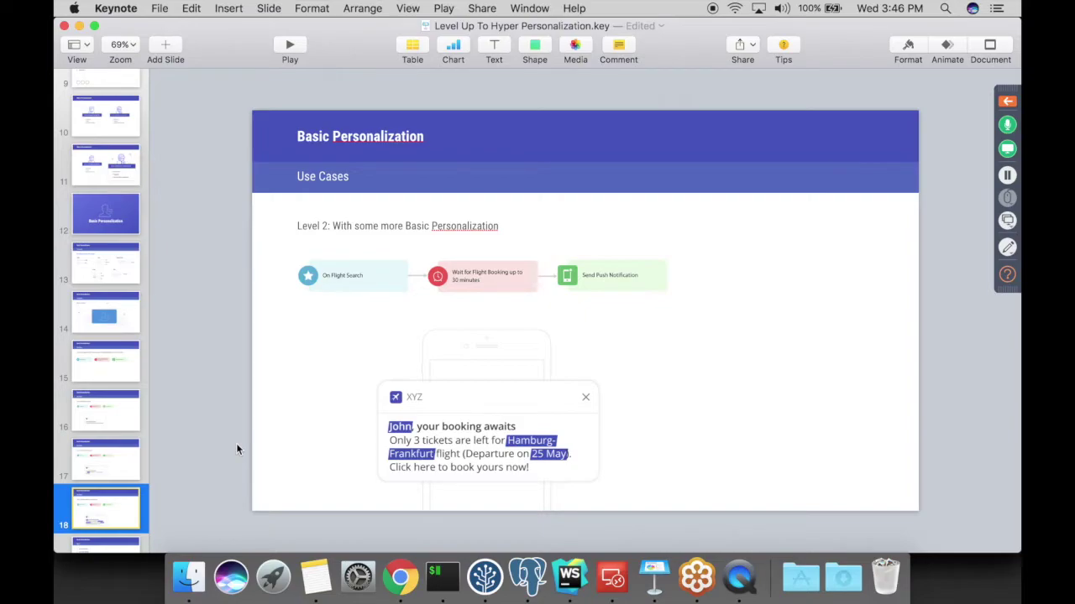
# Switch back to Chrome and remove the greeting "Hi" from the start of the push title.
pyautogui.click(401, 578)
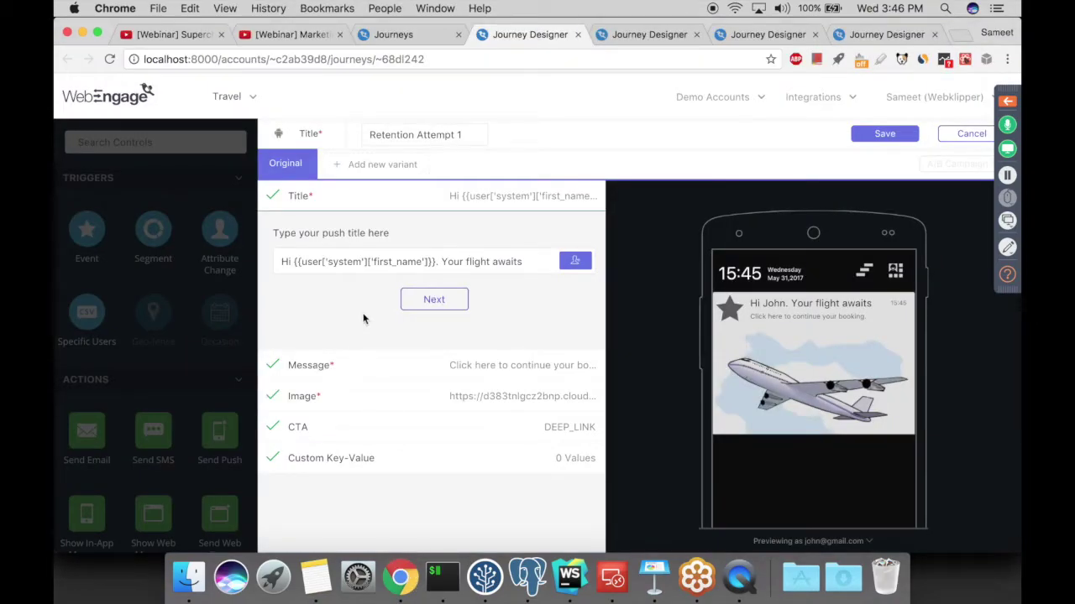
pyautogui.click(305, 263)
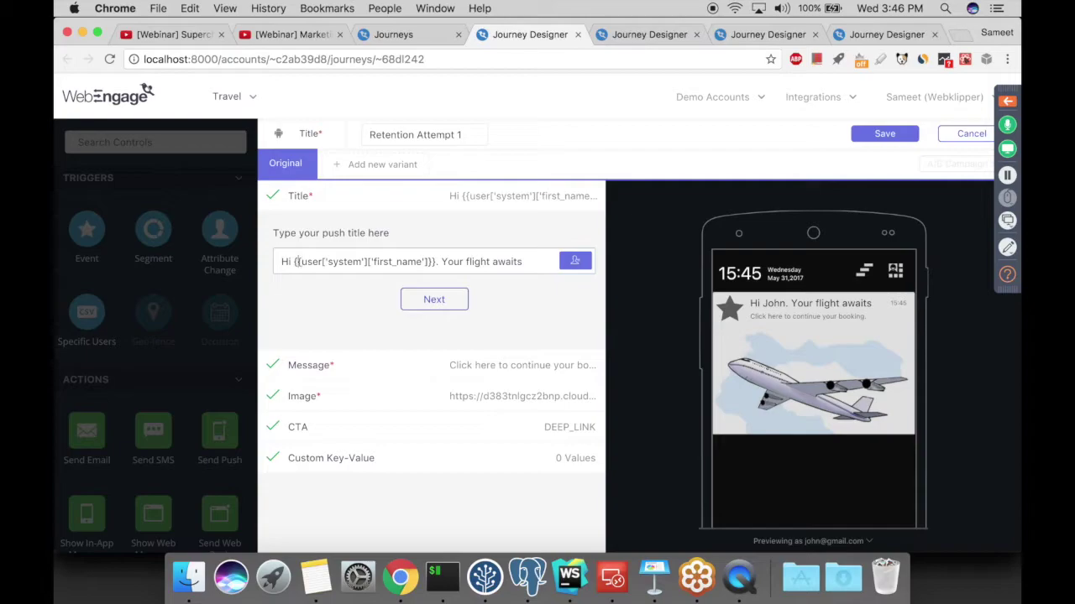
pyautogui.doubleClick(286, 262)
pyautogui.press('BackSpace')
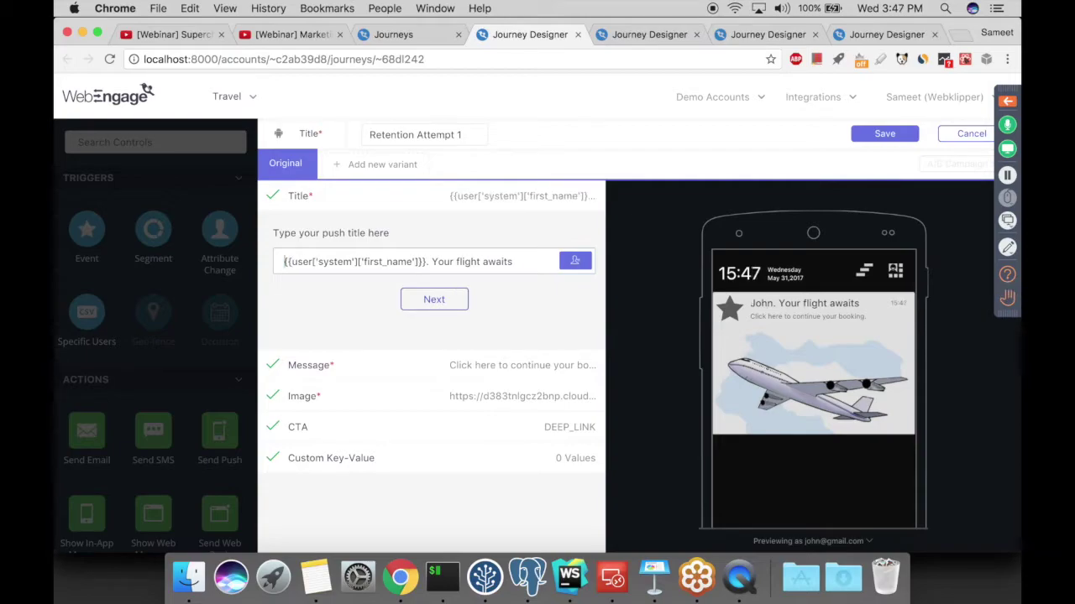
pyautogui.press('Delete')
# Replace everything after the first-name placeholder in the push title with ", only tickets left!".
pyautogui.click(427, 262)
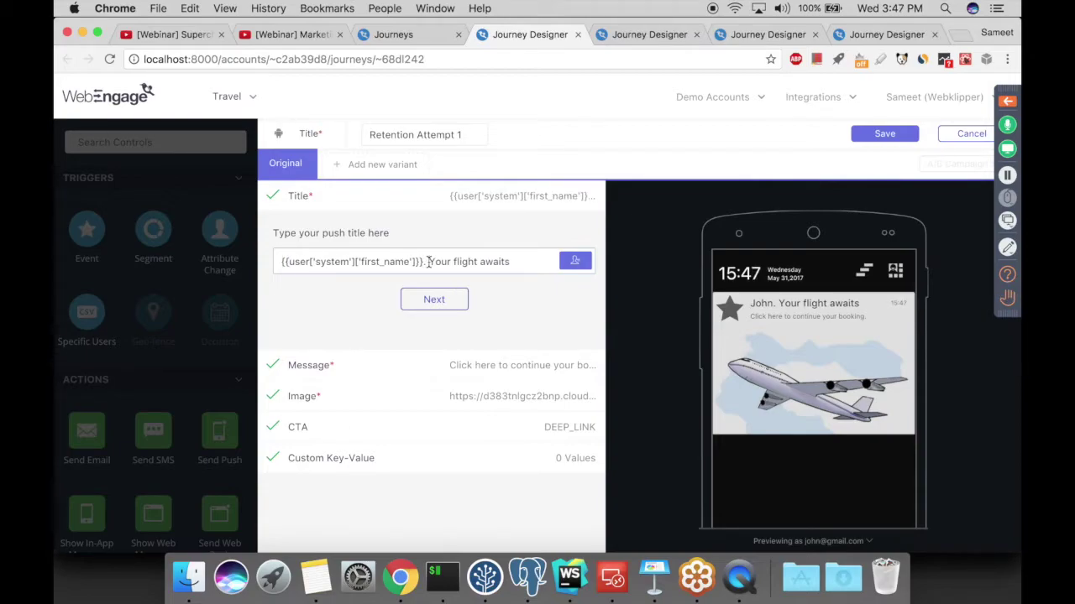
pyautogui.press('BackSpace')
pyautogui.write(',')
pyautogui.hotkey('shift', 'End')
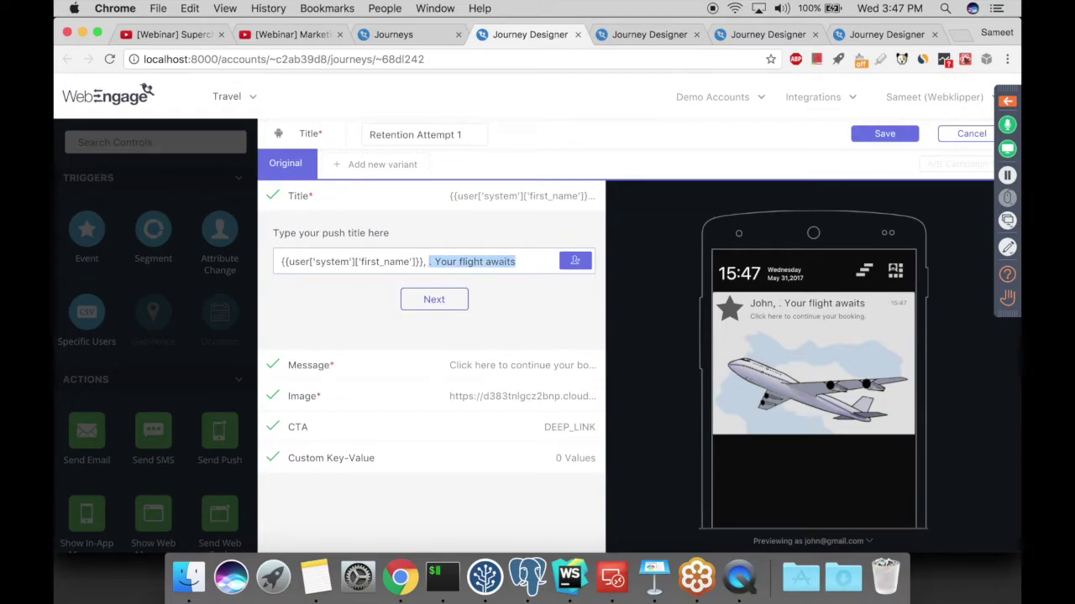
pyautogui.write('only tic')
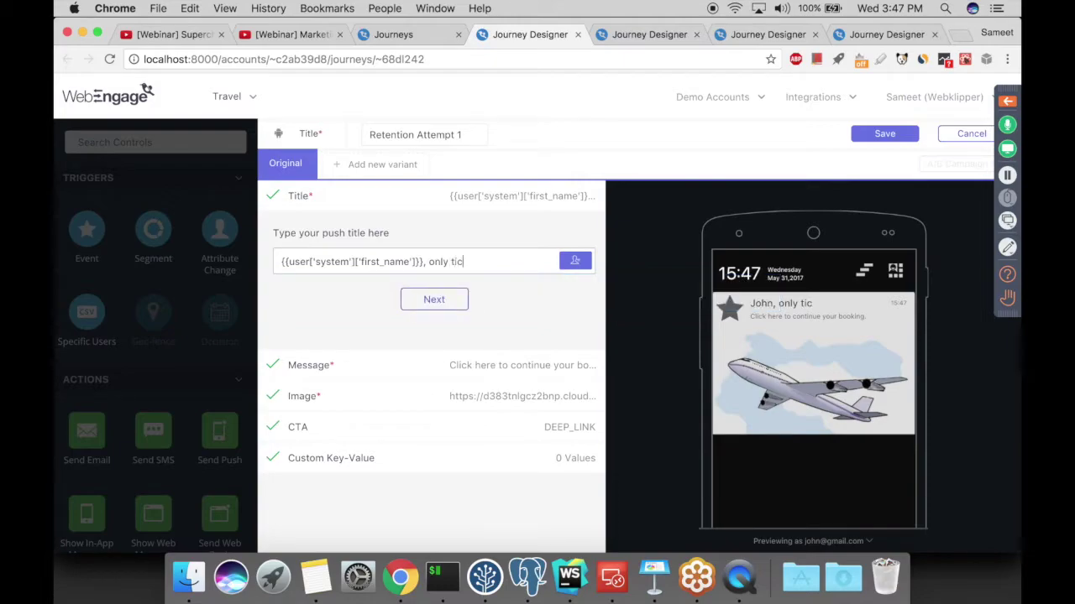
pyautogui.write('kets left!')
# With the cursor between "only" and "tickets" in the push title, examine the available Journey and Event personalization sources.
pyautogui.click(450, 262)
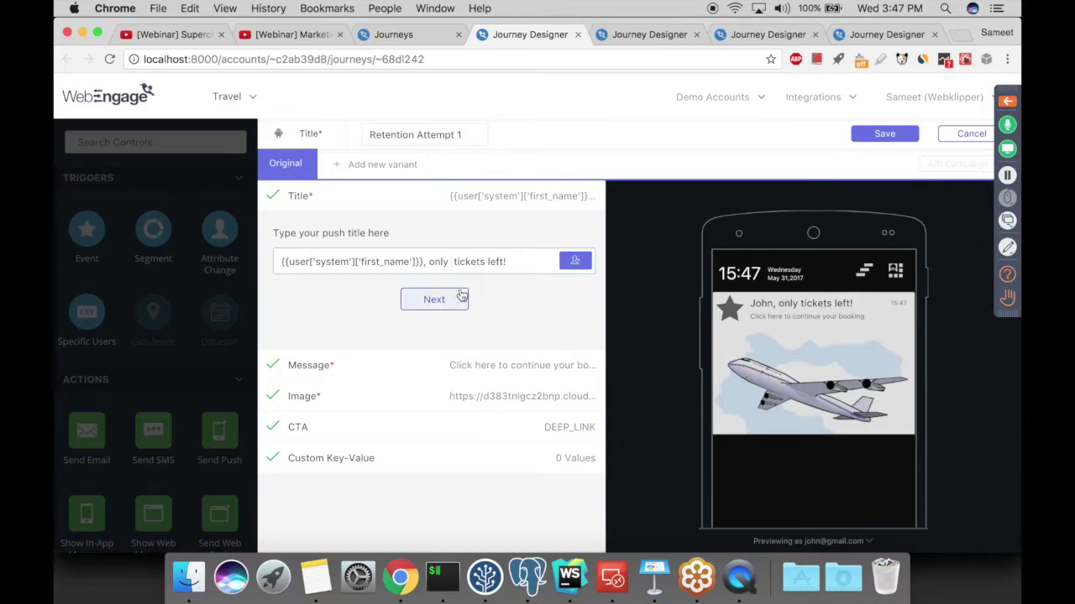
pyautogui.click(576, 262)
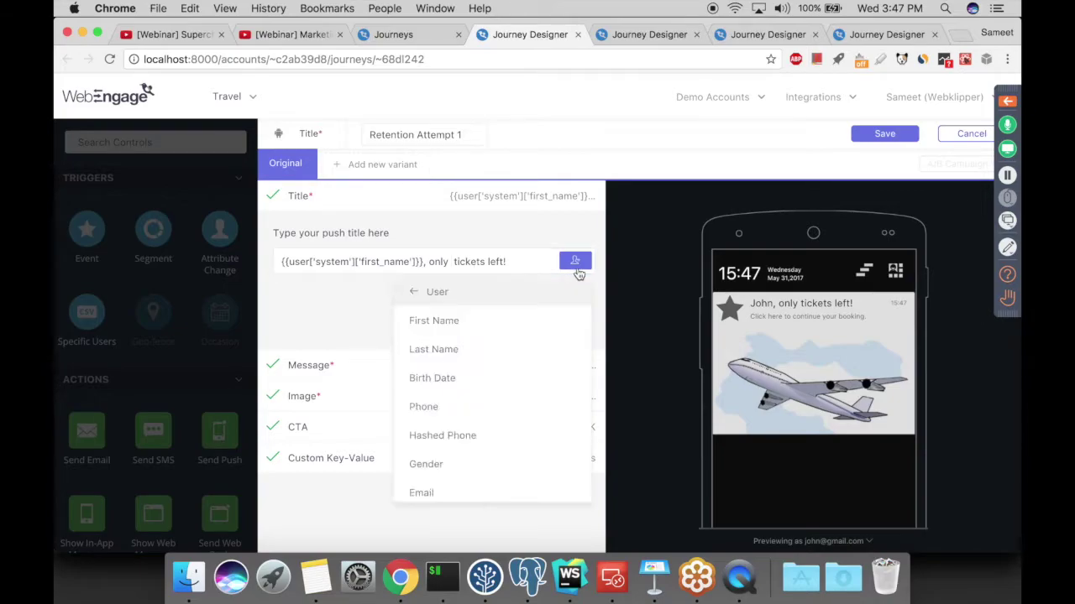
pyautogui.click(412, 292)
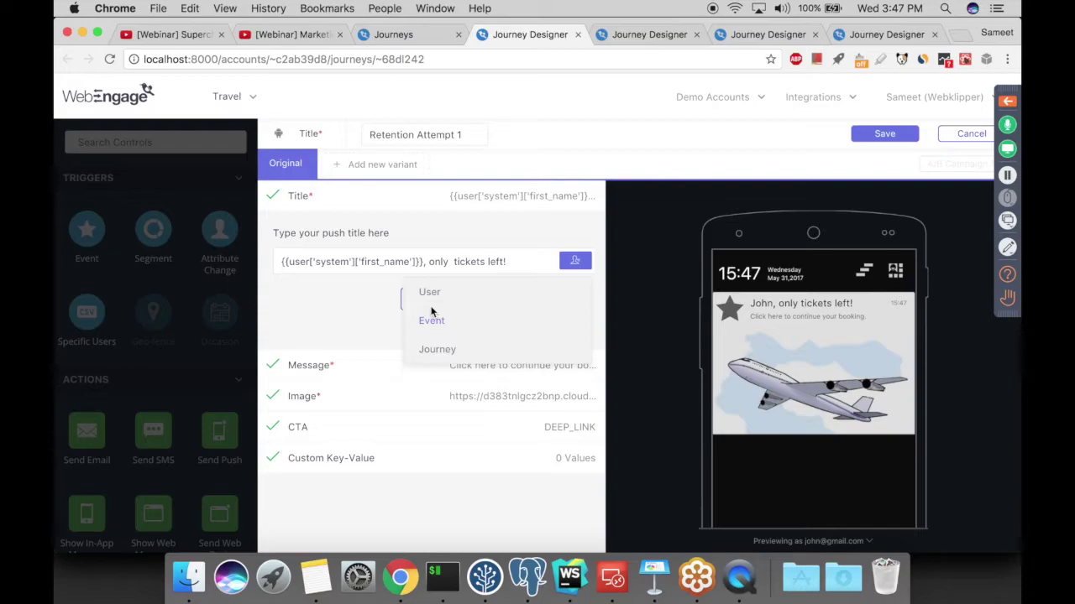
pyautogui.click(449, 351)
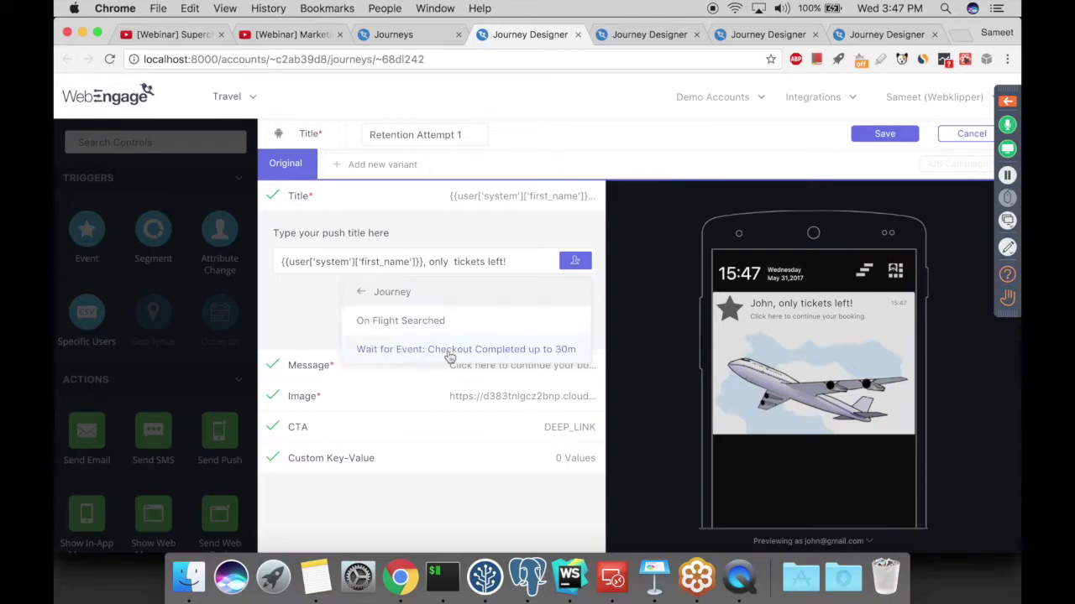
pyautogui.click(363, 293)
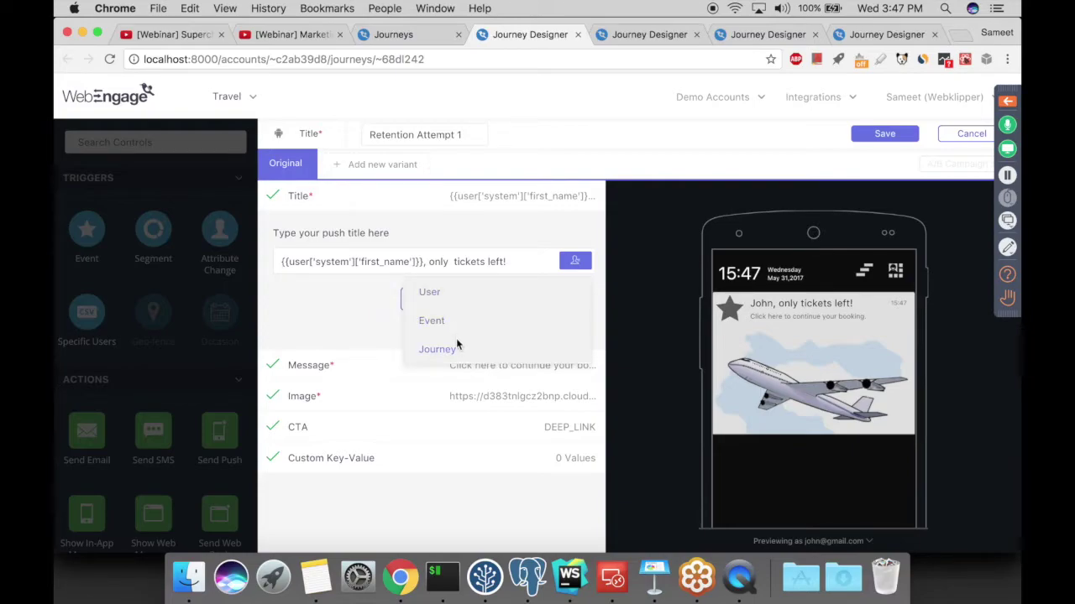
pyautogui.click(432, 321)
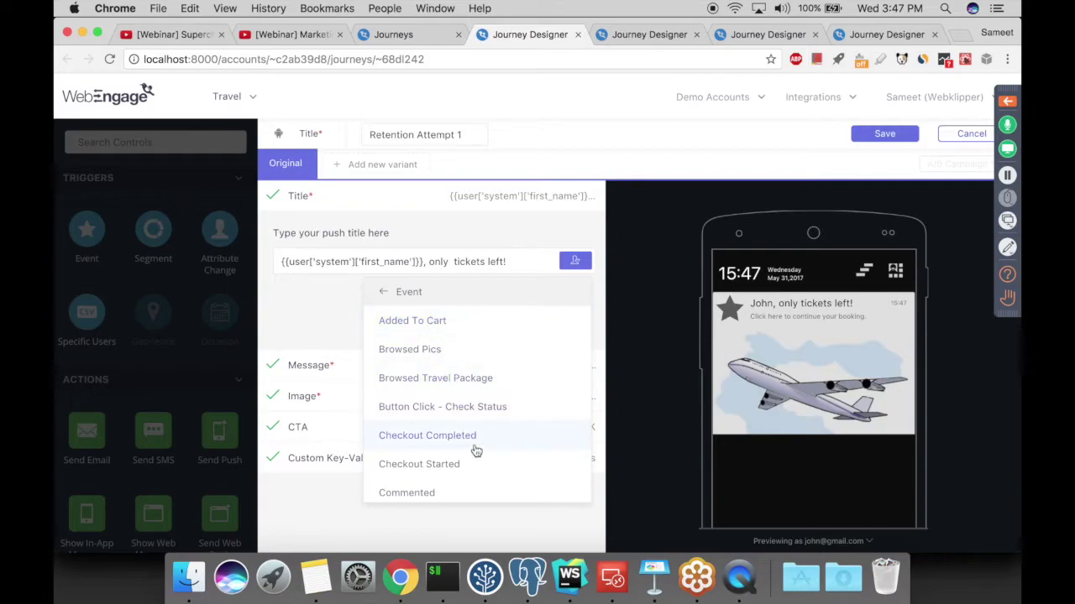
pyautogui.scroll(-3, 475, 451)
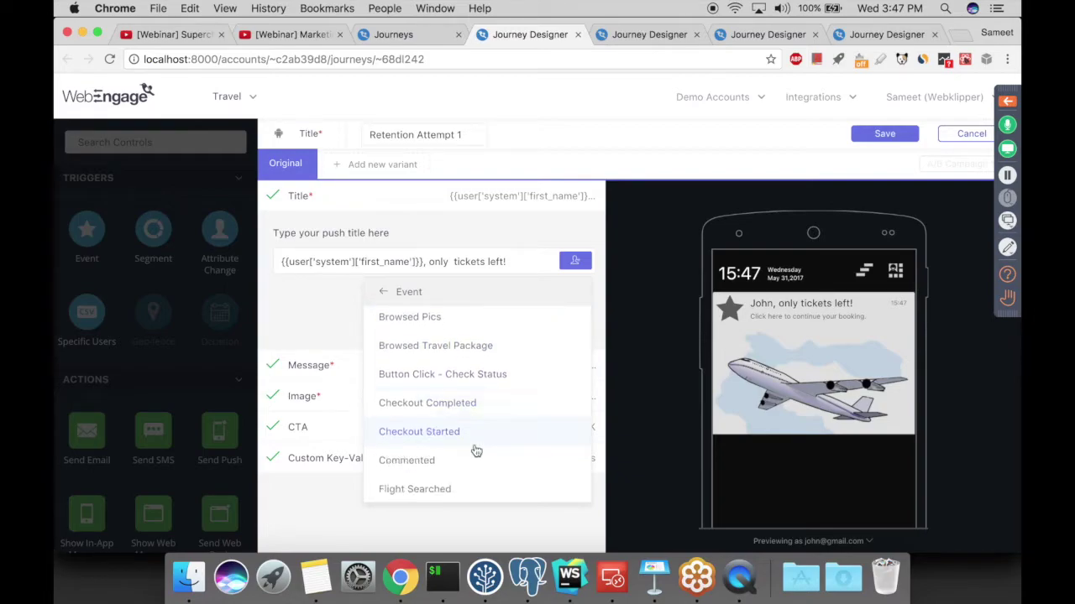
pyautogui.scroll(-5, 475, 451)
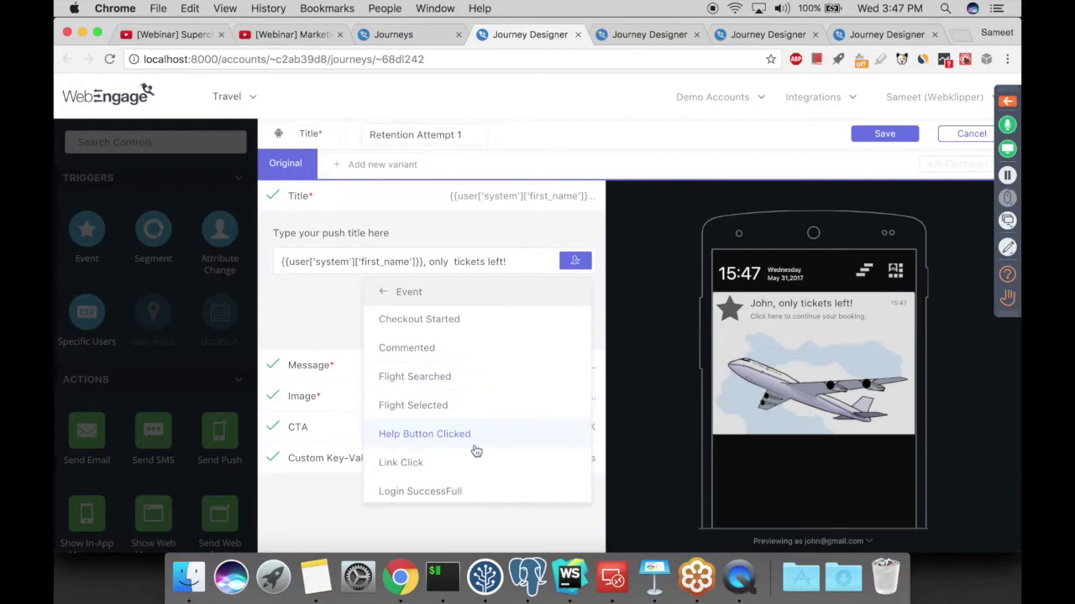
pyautogui.scroll(8, 476, 451)
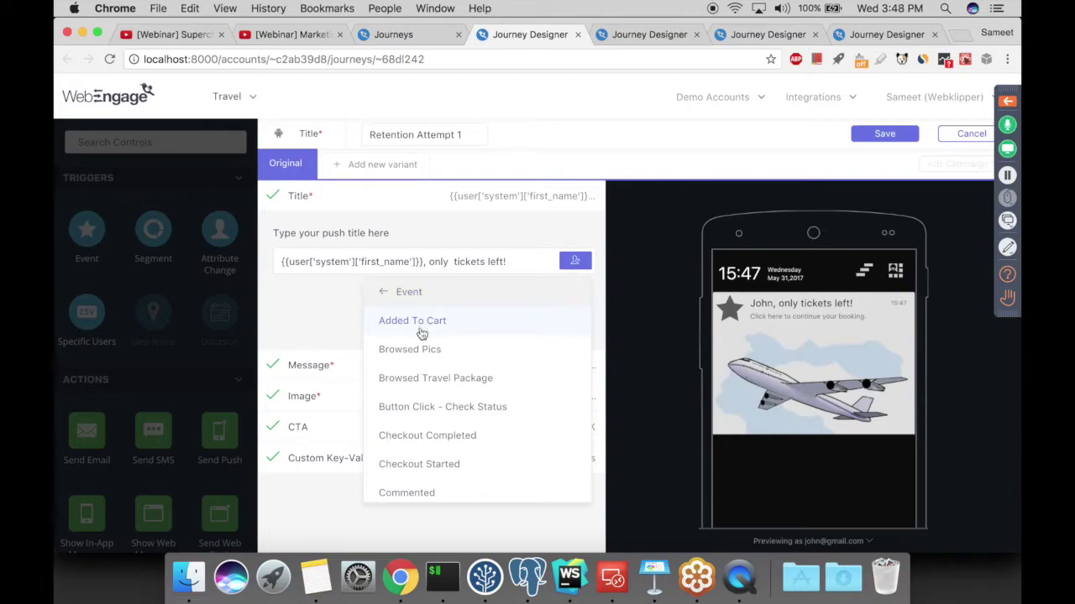
pyautogui.click(385, 294)
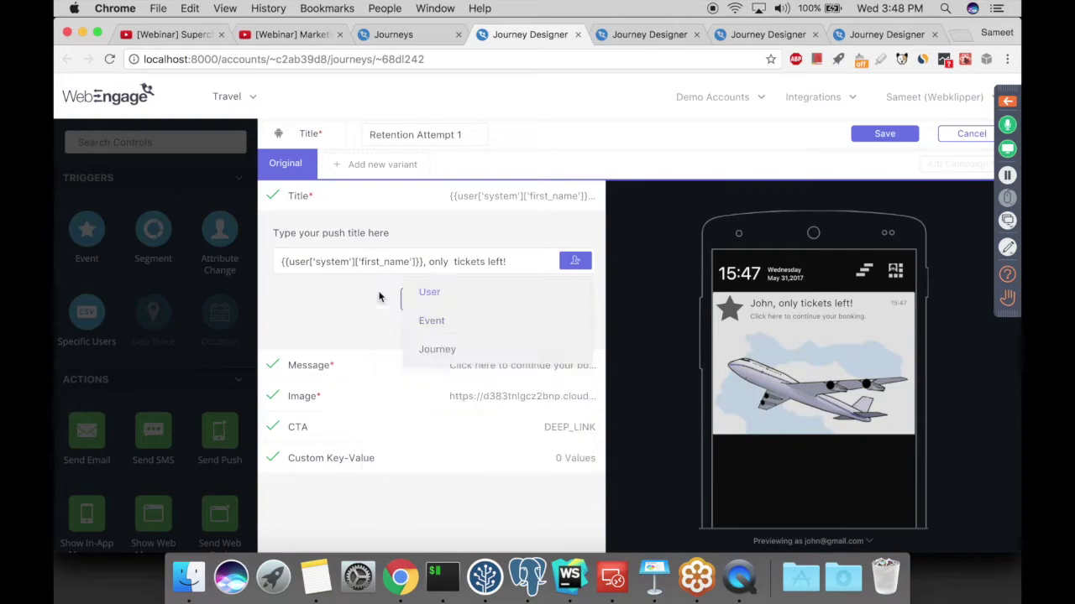
# Insert the Passenger Count attribute from the journey's On Flight Searched trigger between "only" and "tickets" in the push title.
pyautogui.click(466, 348)
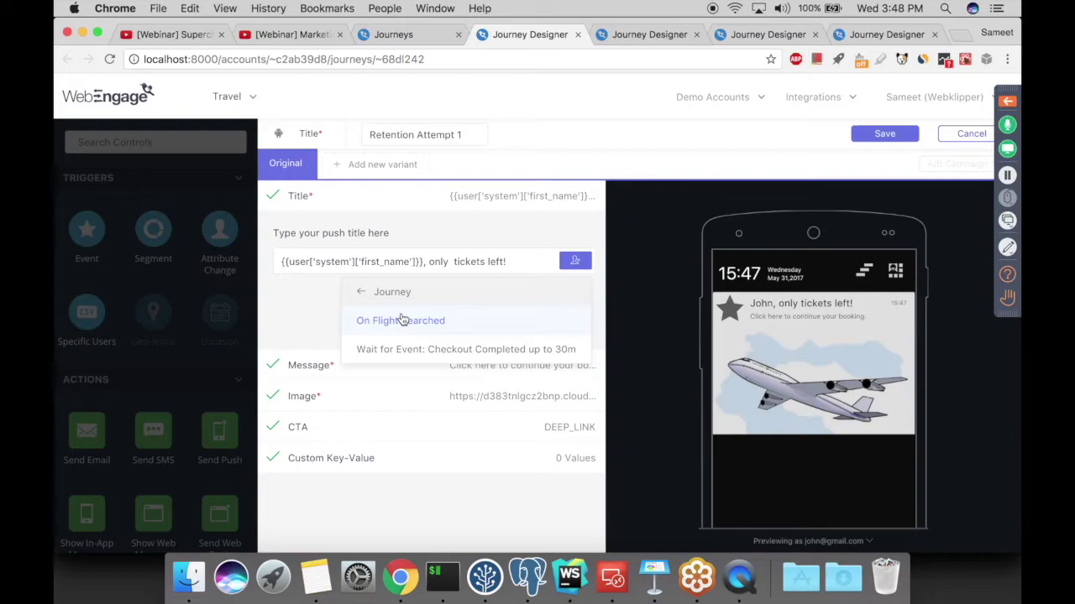
pyautogui.click(454, 322)
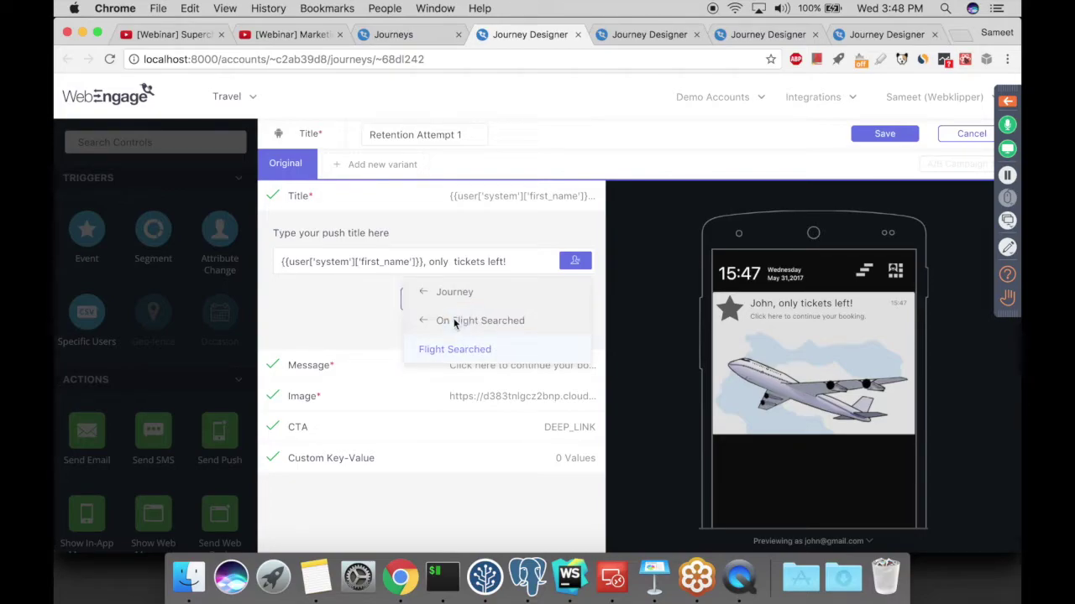
pyautogui.click(506, 351)
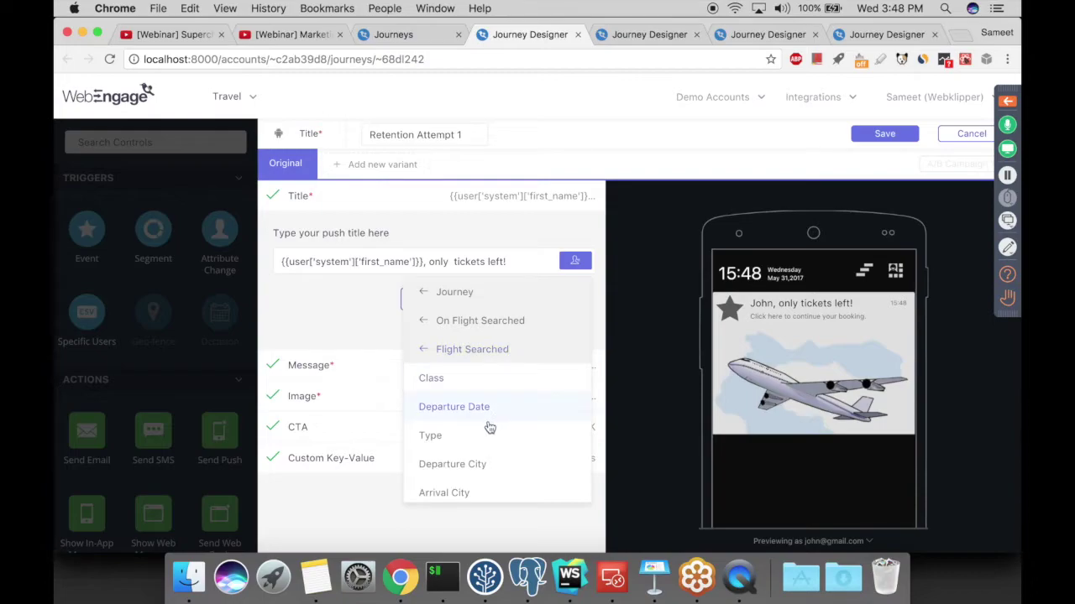
pyautogui.scroll(-3, 490, 428)
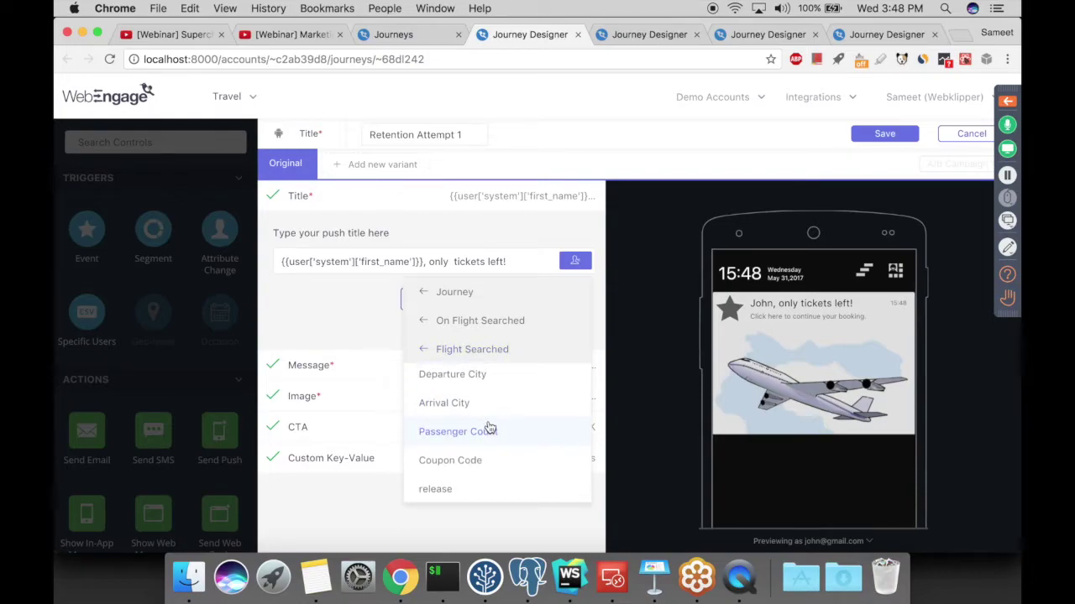
pyautogui.scroll(-3, 490, 428)
pyautogui.scroll(3, 489, 428)
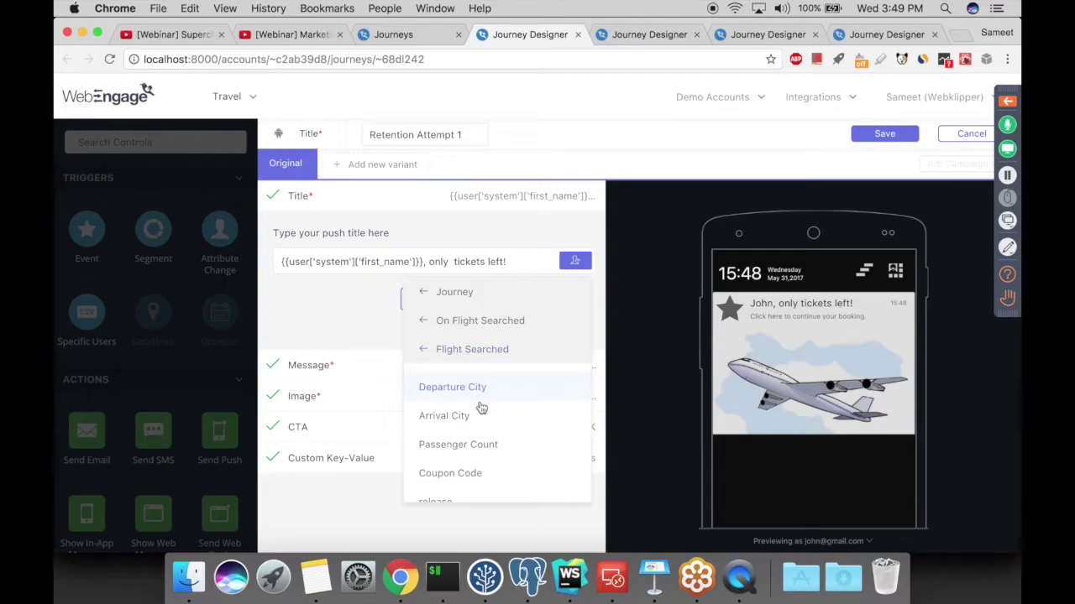
pyautogui.scroll(-4, 482, 419)
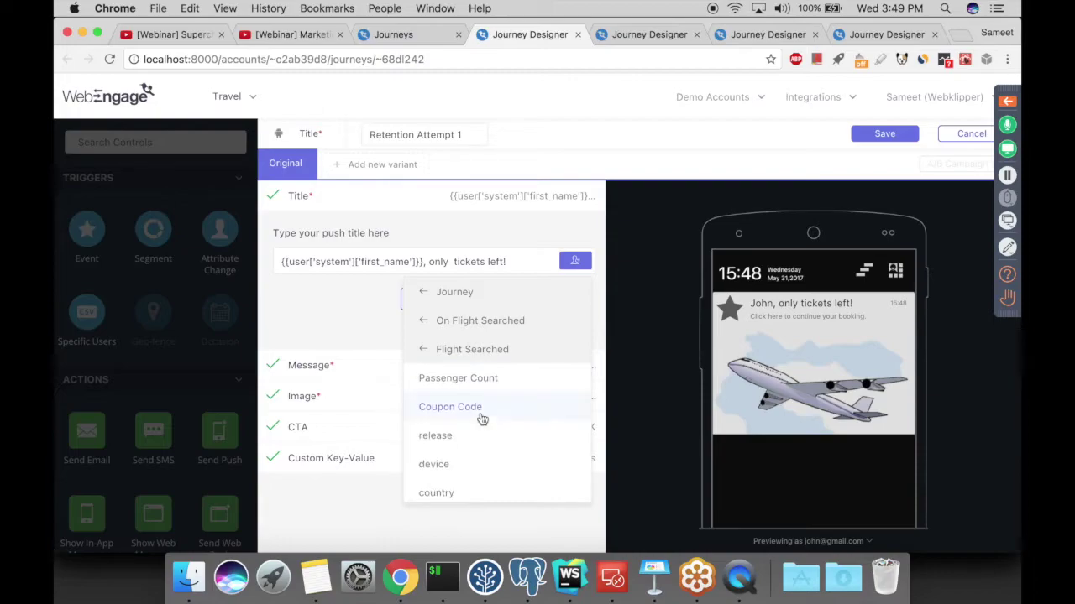
pyautogui.scroll(-6, 483, 419)
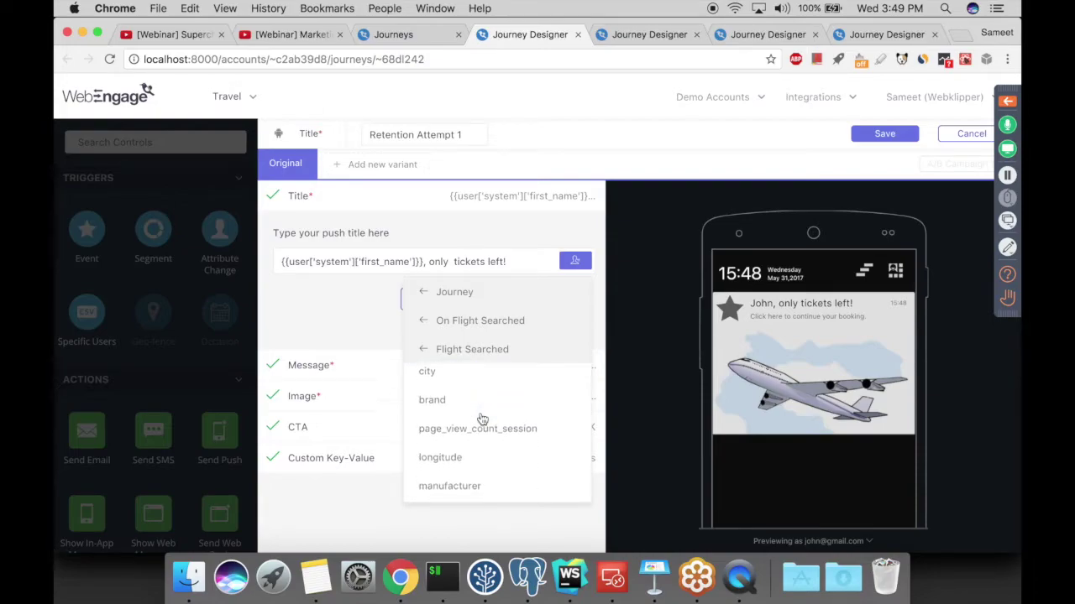
pyautogui.scroll(5, 483, 419)
pyautogui.scroll(5, 482, 419)
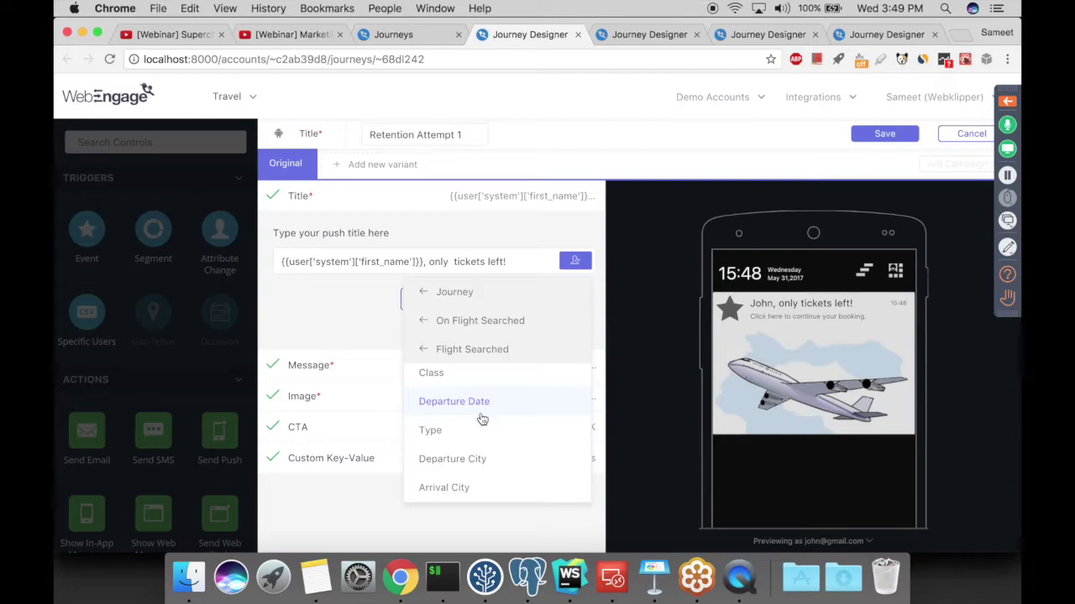
pyautogui.scroll(-2, 482, 419)
pyautogui.scroll(-1, 483, 419)
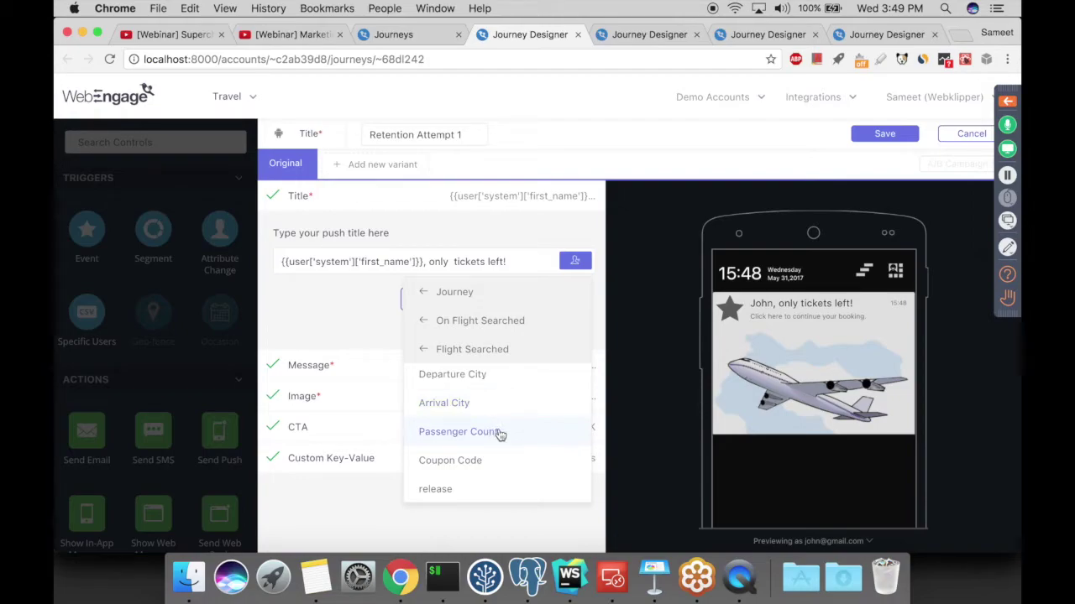
pyautogui.click(500, 434)
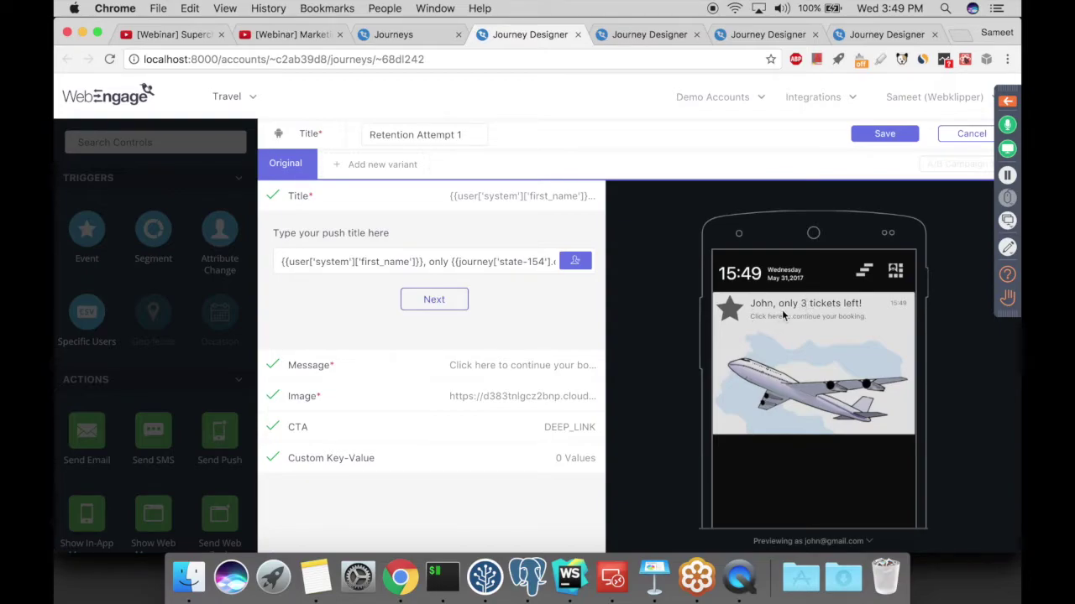
# Open the push message text and replace it with "Book ".
pyautogui.click(420, 310)
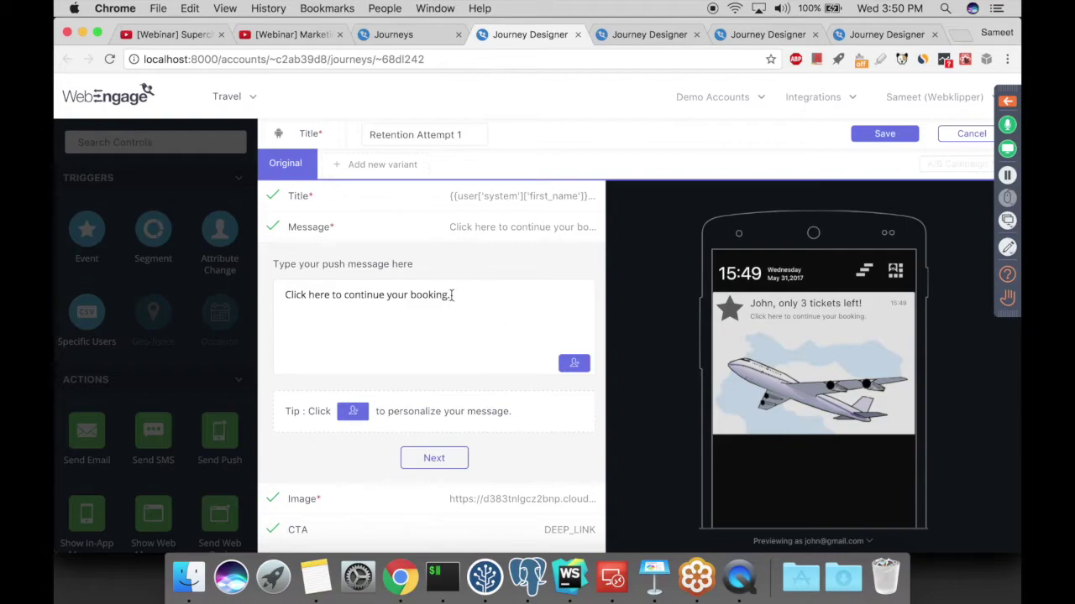
pyautogui.tripleClick(452, 295)
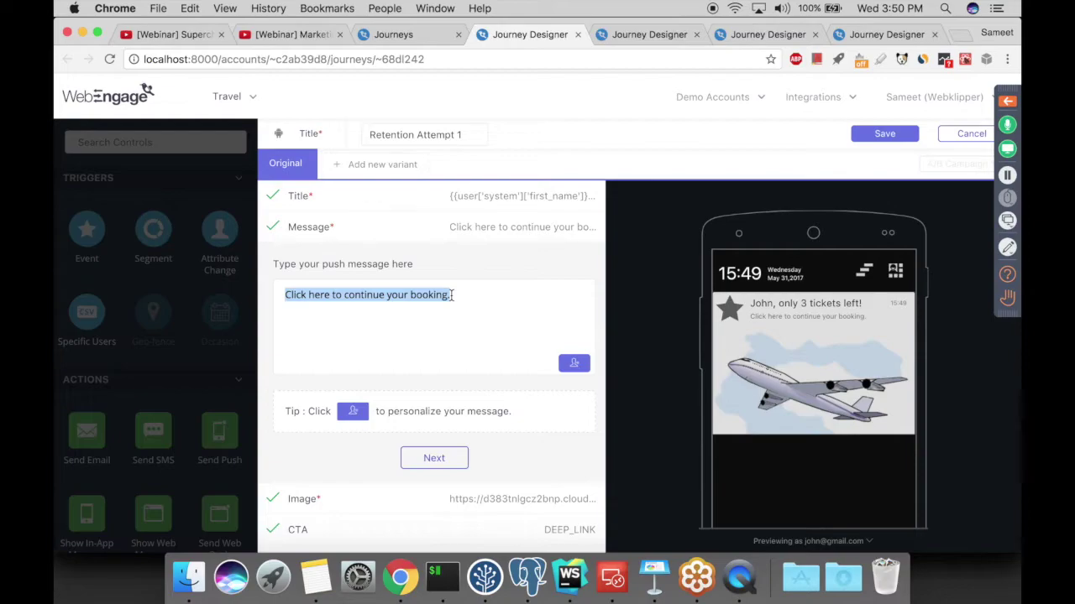
pyautogui.write('B')
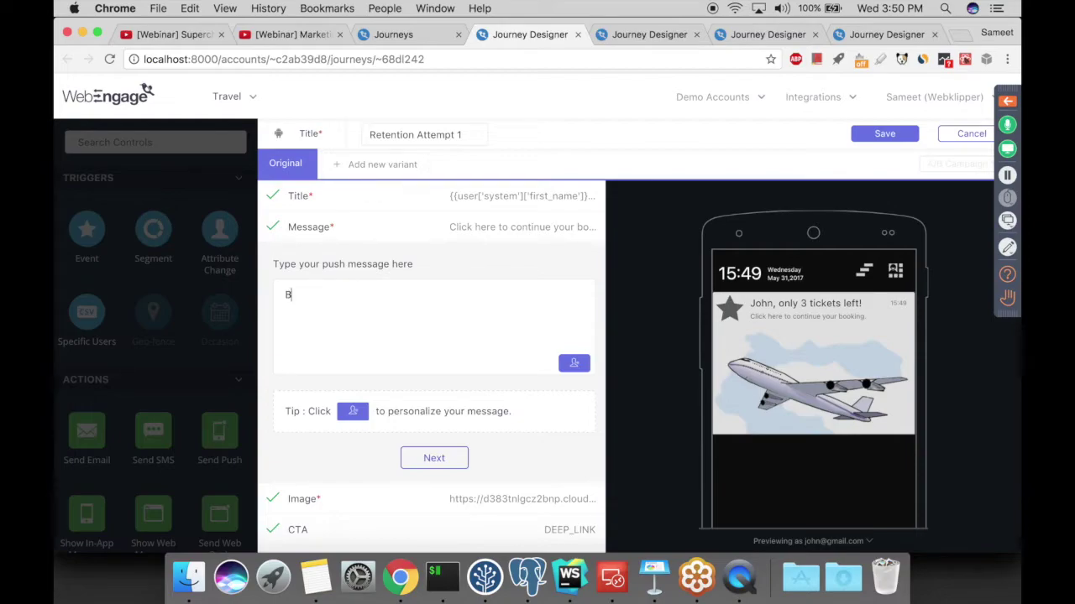
pyautogui.write('ook')
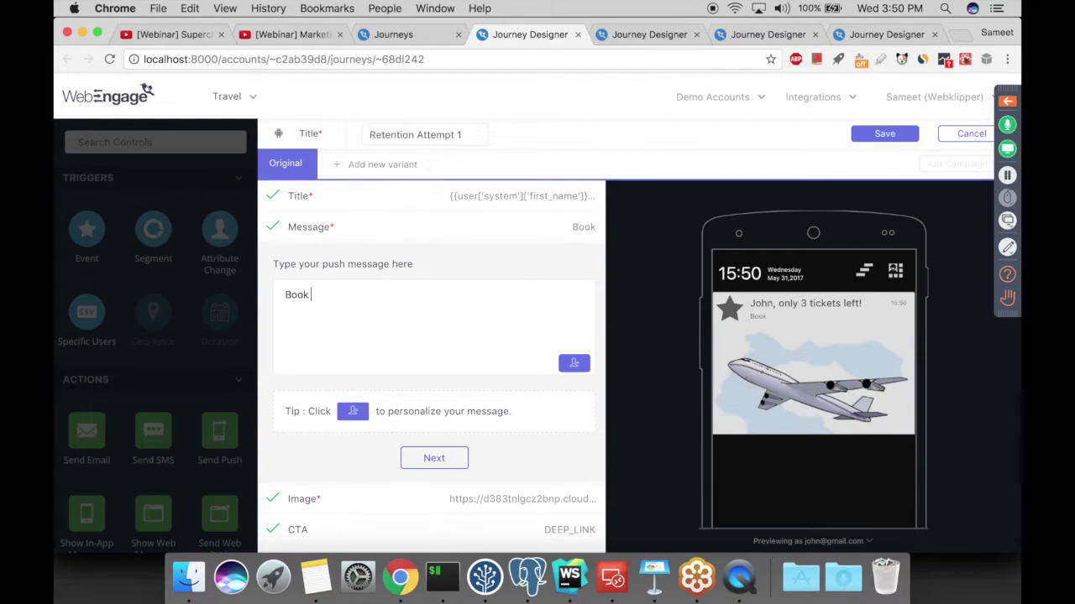
# Insert the Departure City attribute from the journey's On Flight Searched trigger after "Book" in the push message.
pyautogui.click(571, 366)
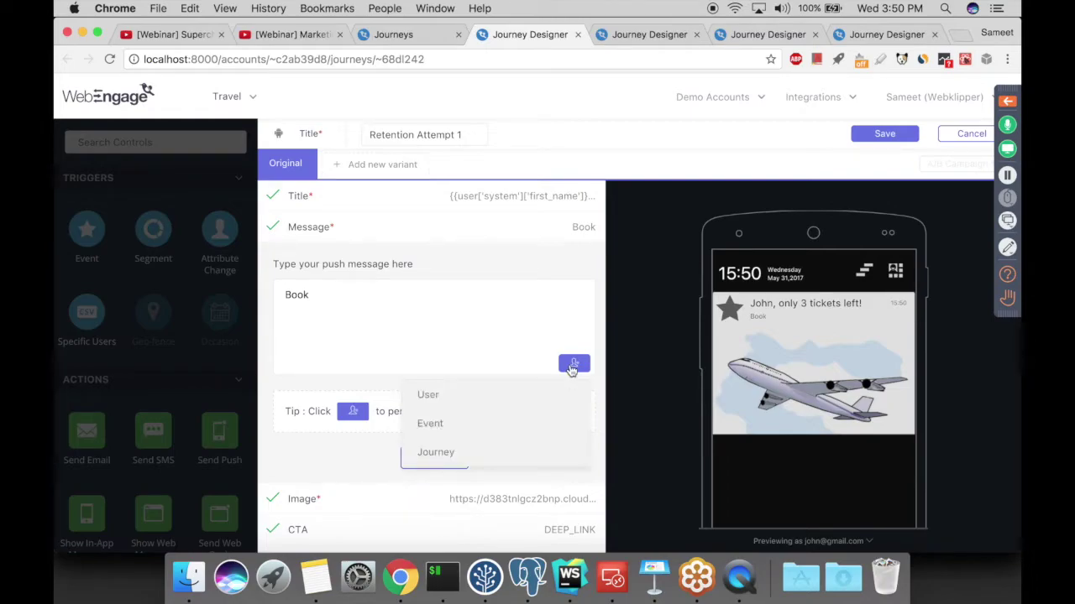
pyautogui.click(450, 453)
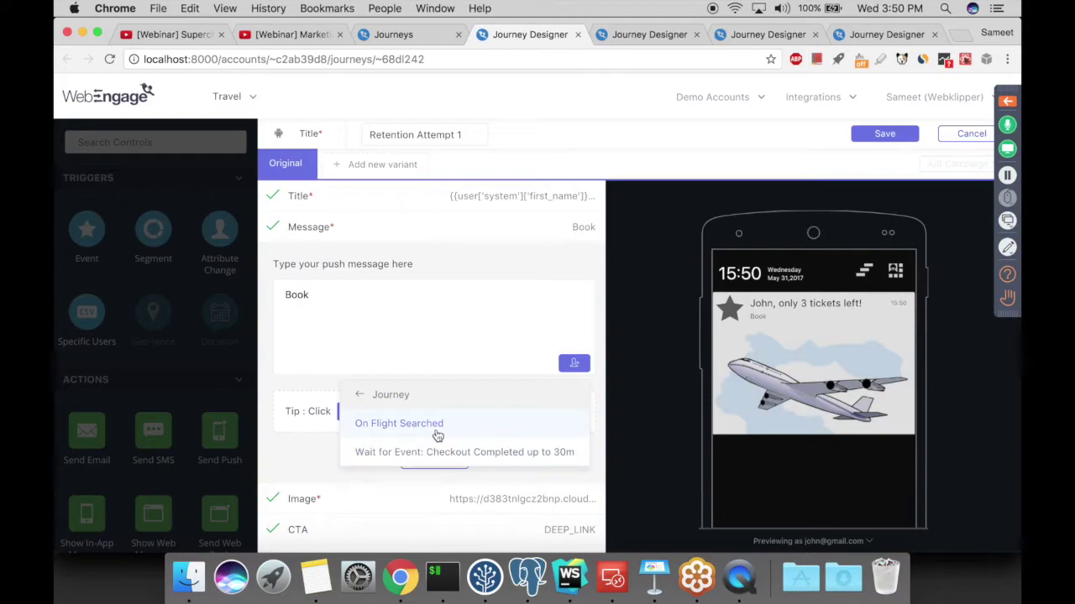
pyautogui.click(452, 429)
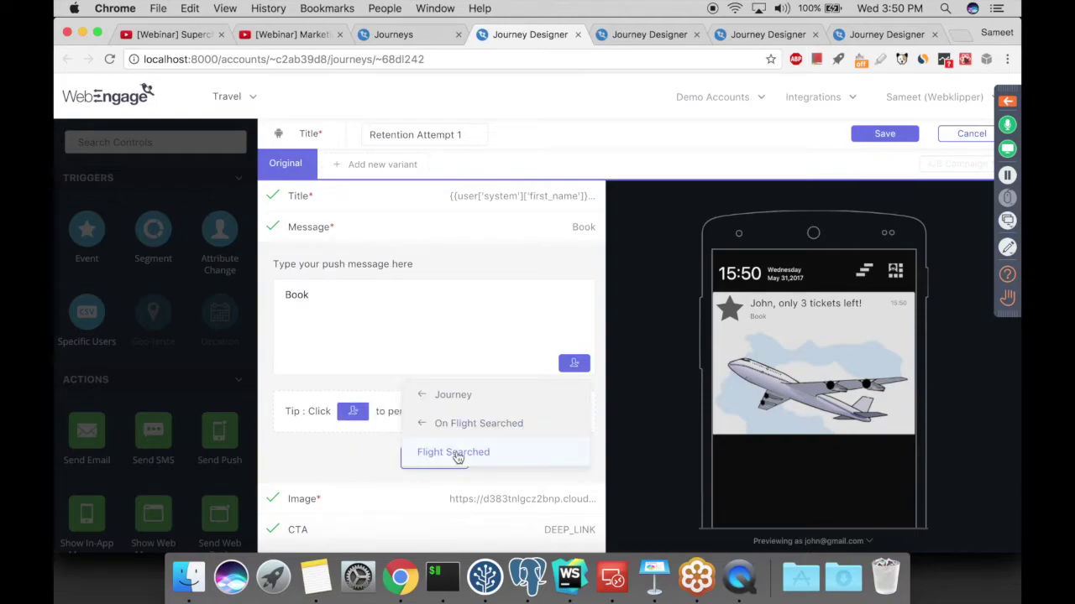
pyautogui.click(456, 453)
pyautogui.scroll(-3, 456, 453)
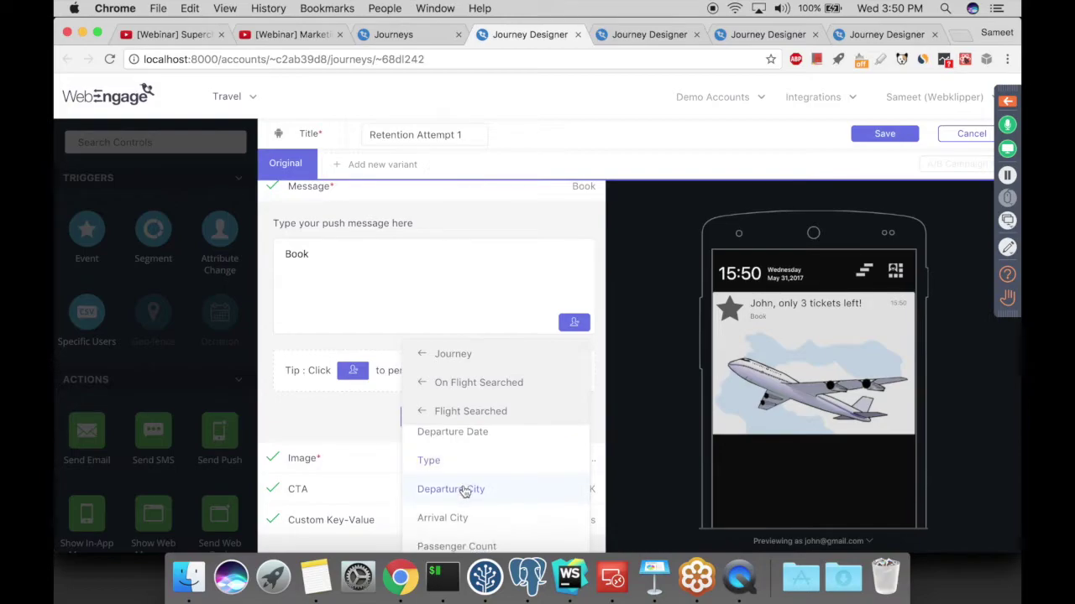
pyautogui.click(468, 491)
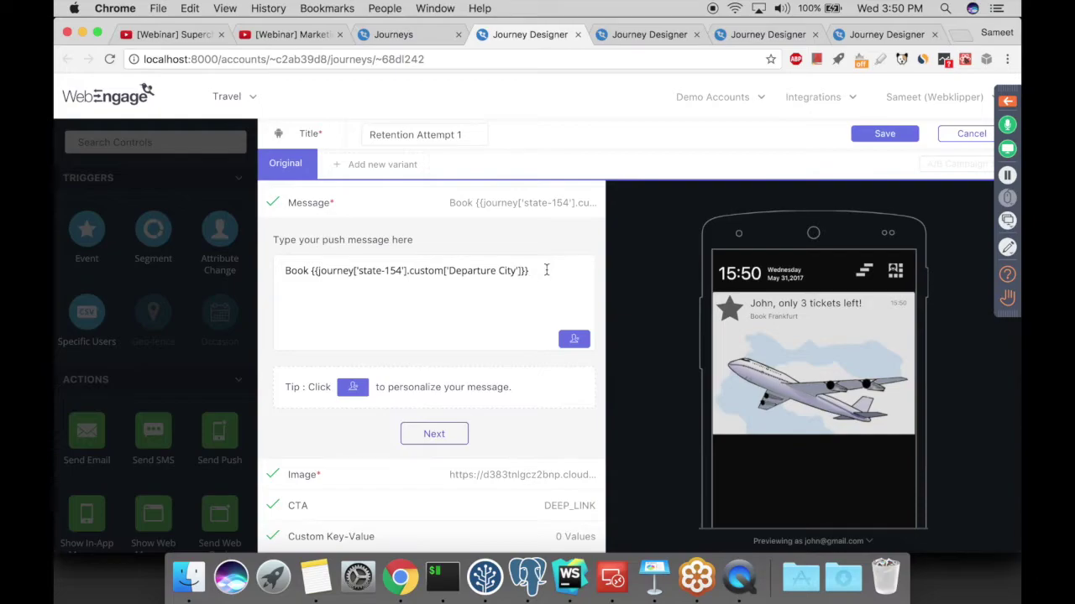
# Add " - " and the Arrival City attribute of the searched flight after the departure city in the push message.
pyautogui.write('-')
pyautogui.click(574, 338)
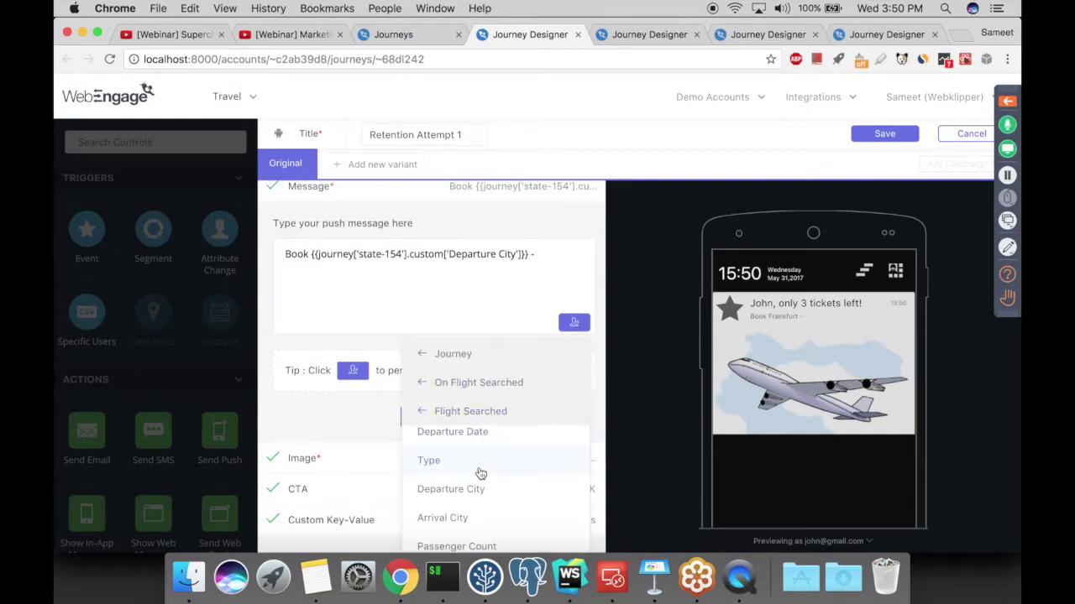
pyautogui.click(486, 522)
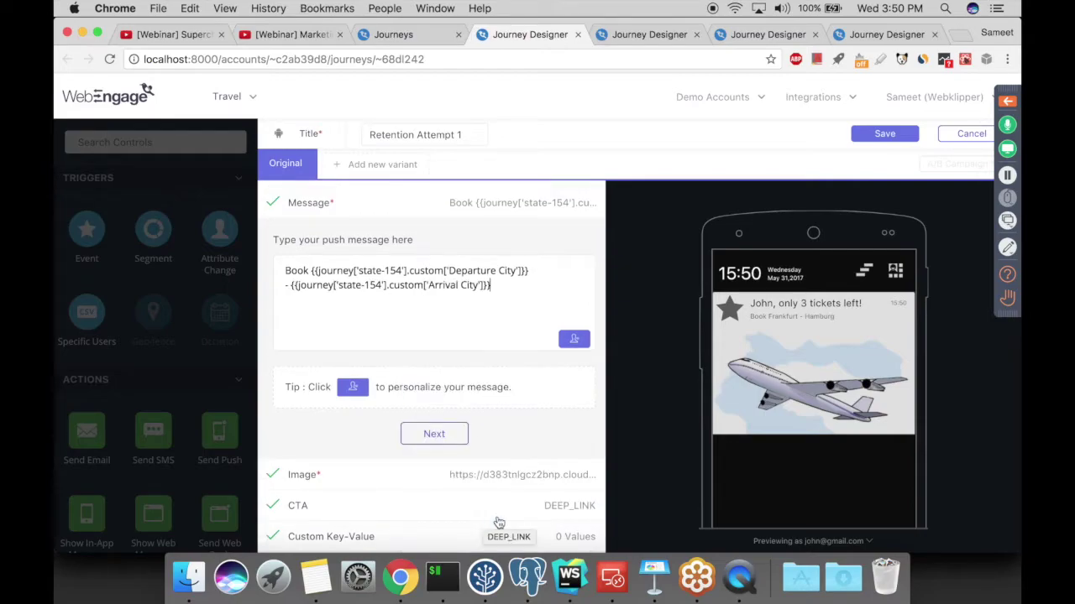
# Add " flight for " and the Departure Date attribute of the searched flight to the end of the push message.
pyautogui.write('fligh')
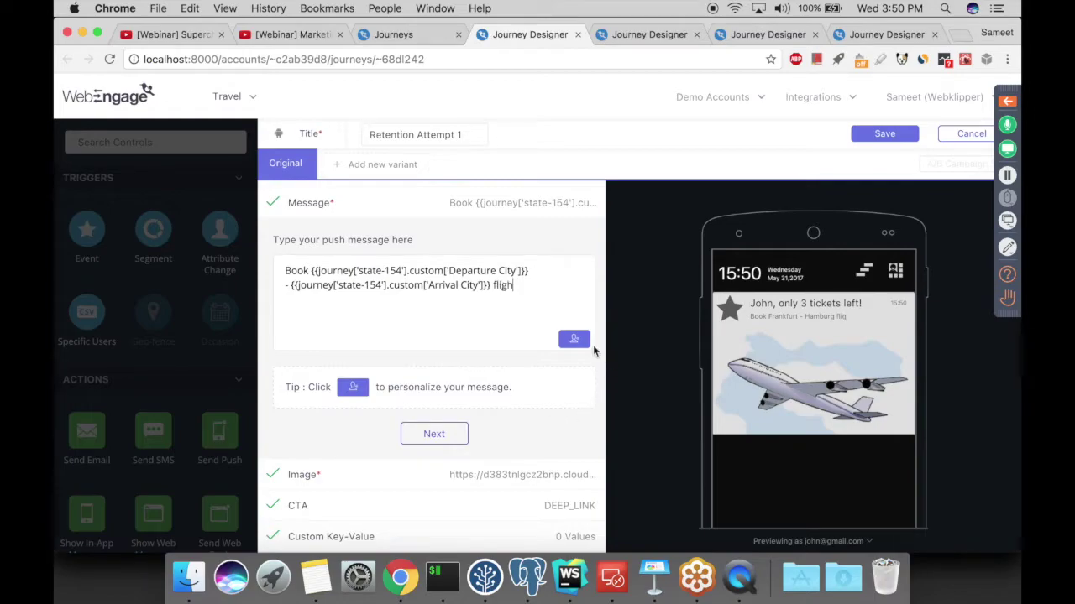
pyautogui.write('t for')
pyautogui.click(574, 344)
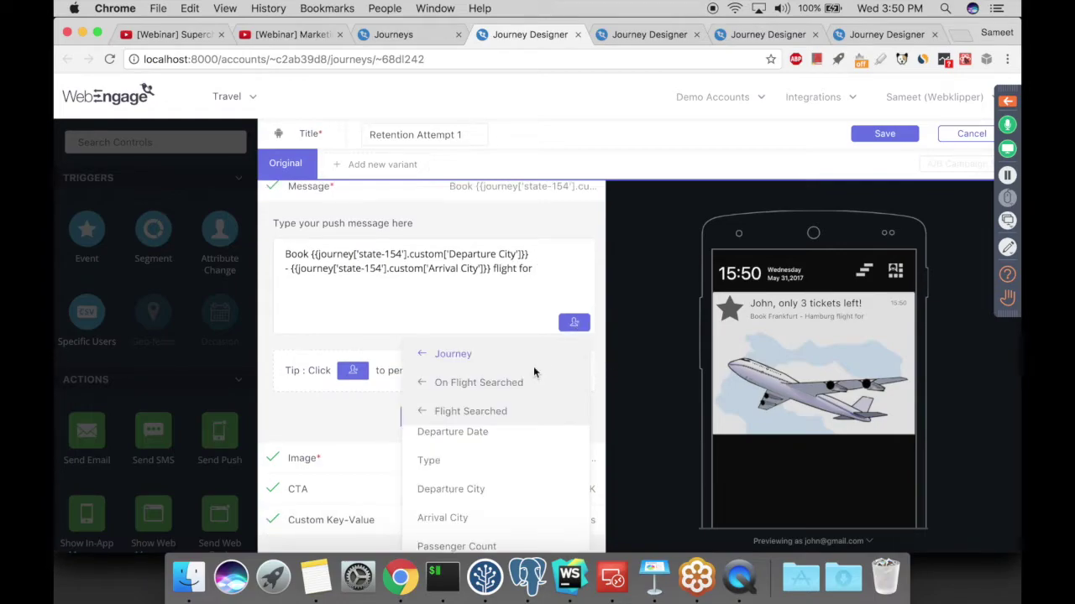
pyautogui.click(475, 436)
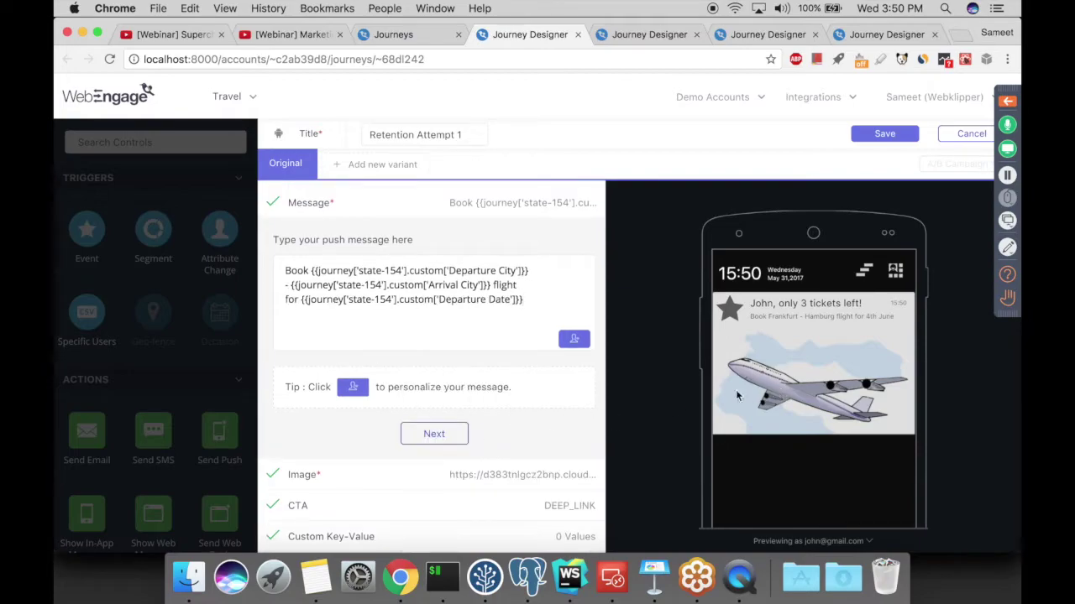
pyautogui.moveTo(318, 272); pyautogui.dragTo(353, 282)
pyautogui.click(354, 274)
pyautogui.click(533, 303)
pyautogui.moveTo(523, 300); pyautogui.dragTo(487, 300)
pyautogui.press('Left')
pyautogui.click(454, 435)
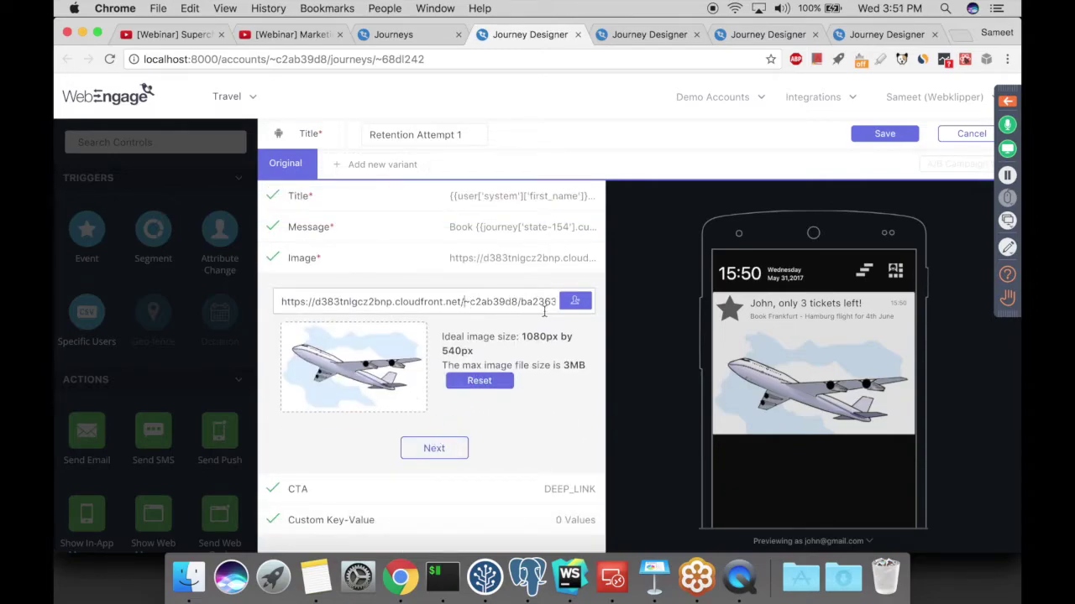
pyautogui.tripleClick(550, 304)
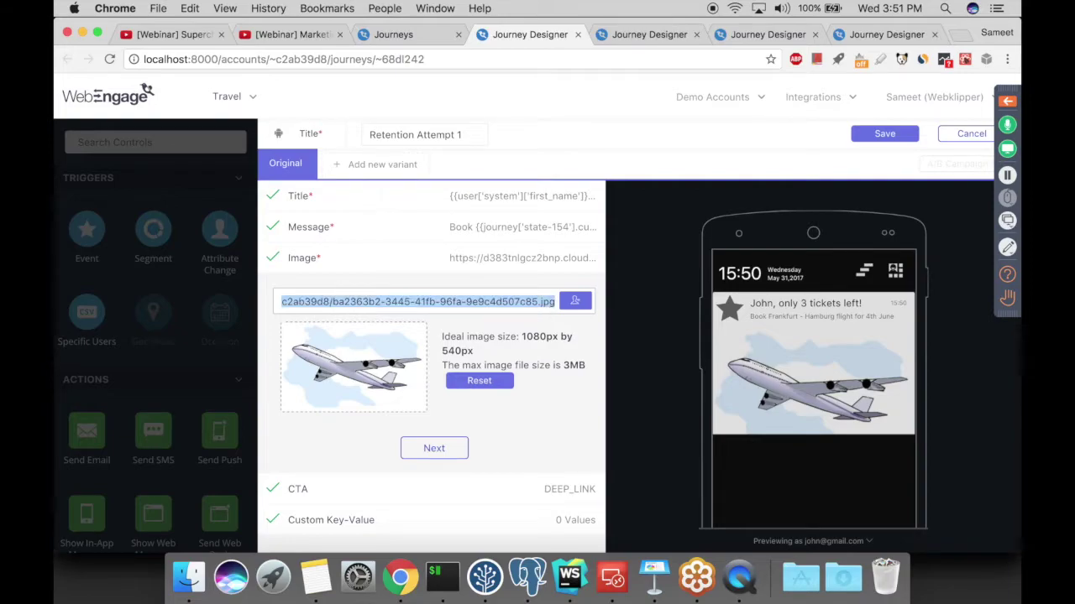
pyautogui.write('https://d383tnlgcz2bnp.cloudfront.net/')
# Append the Class attribute from the journey's On Flight Searched trigger to the image URL and collapse the image settings.
pyautogui.click(574, 302)
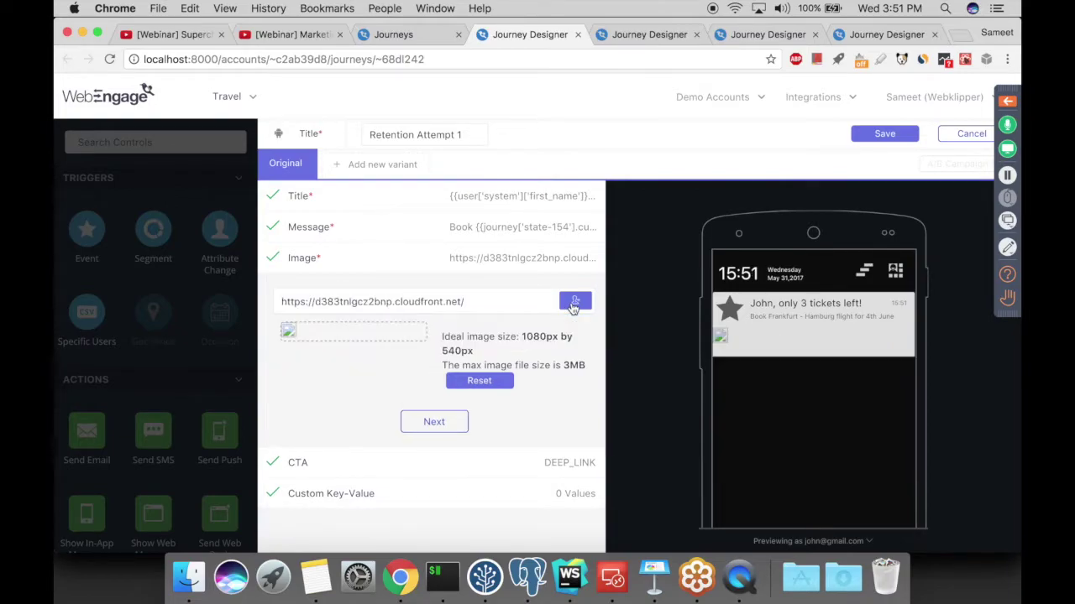
pyautogui.click(472, 389)
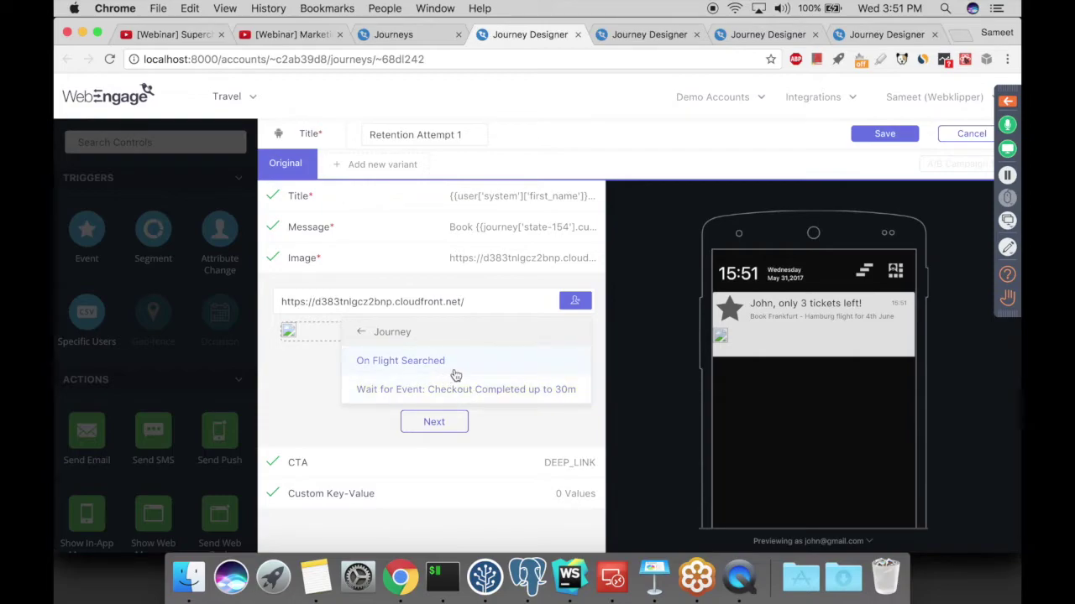
pyautogui.click(440, 371)
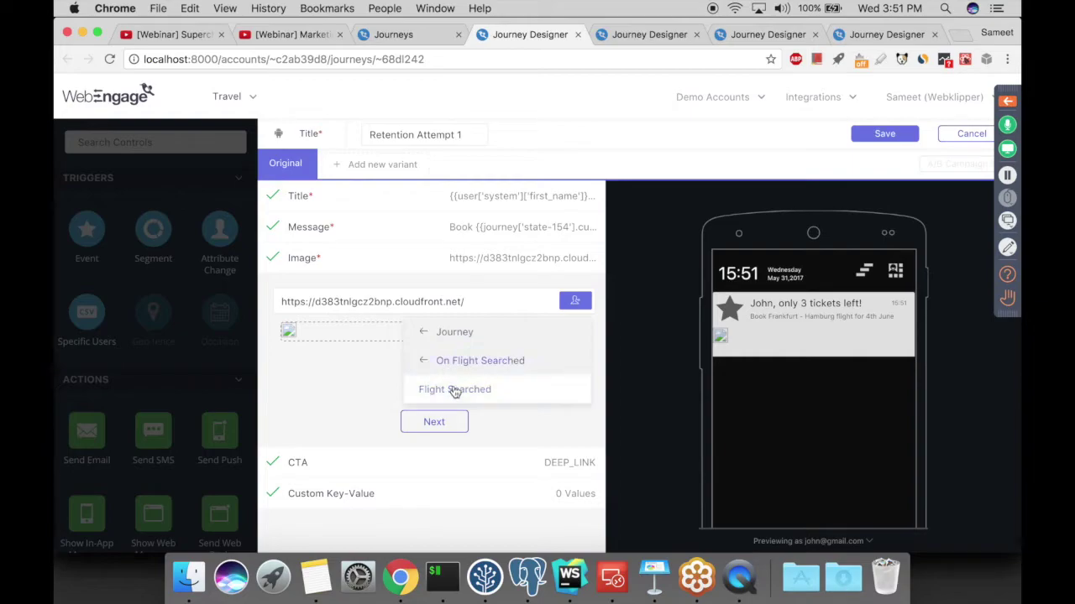
pyautogui.click(455, 391)
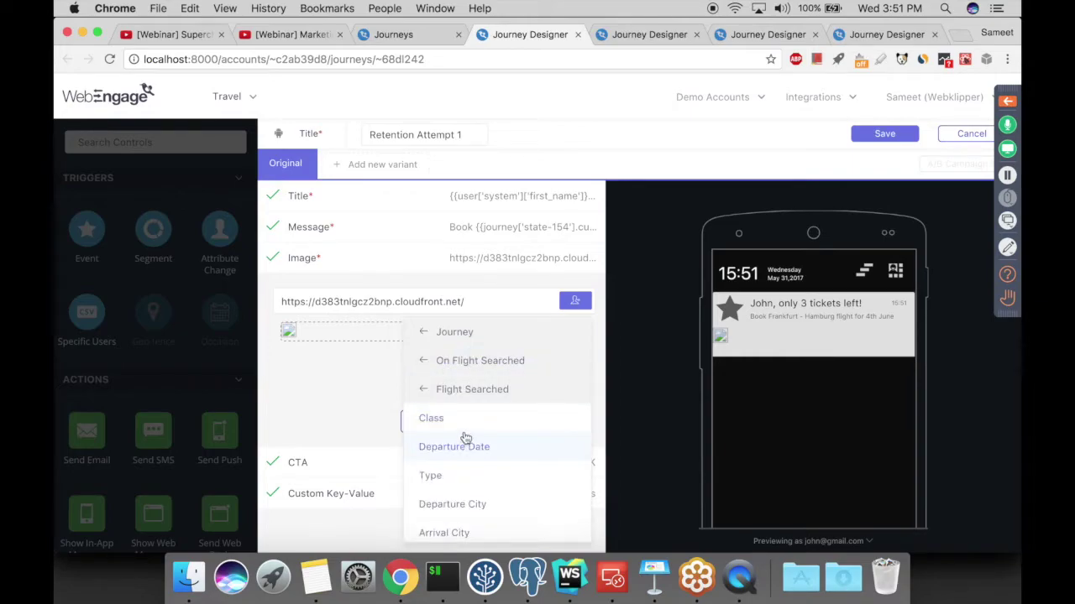
pyautogui.click(479, 424)
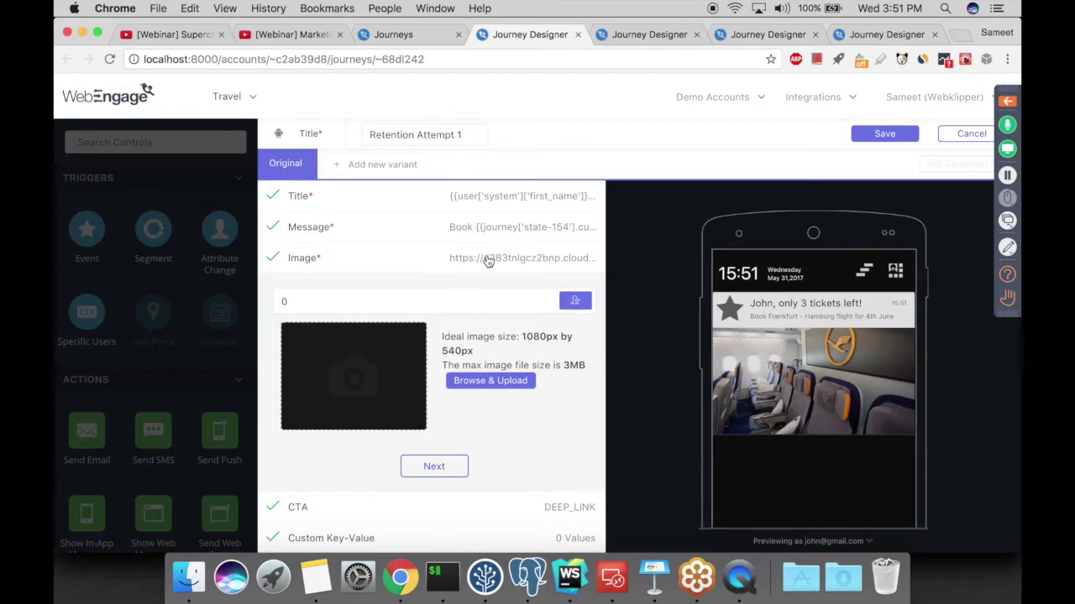
pyautogui.click(410, 259)
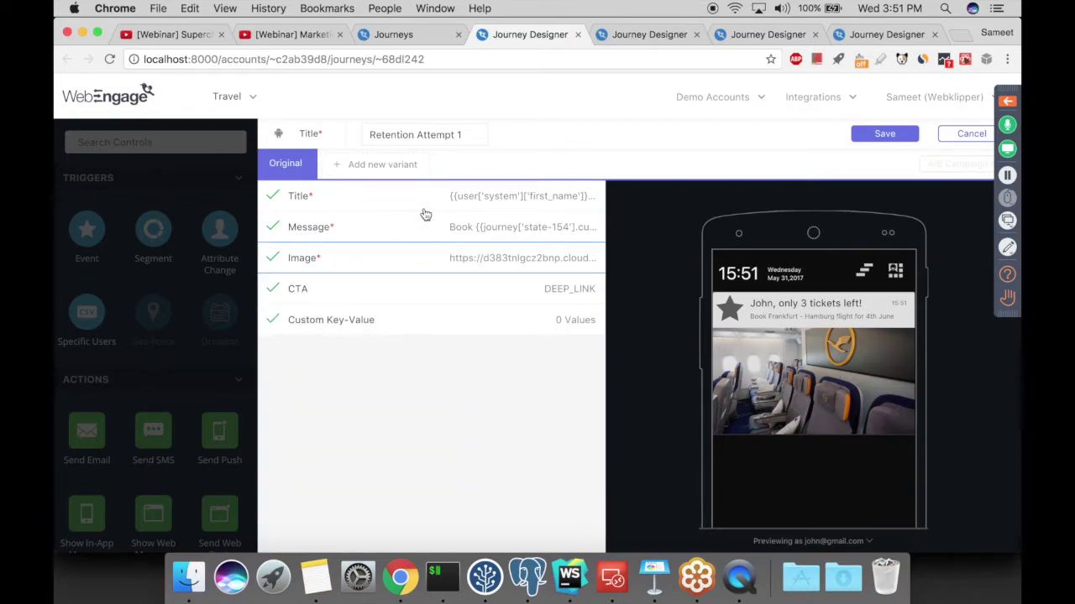
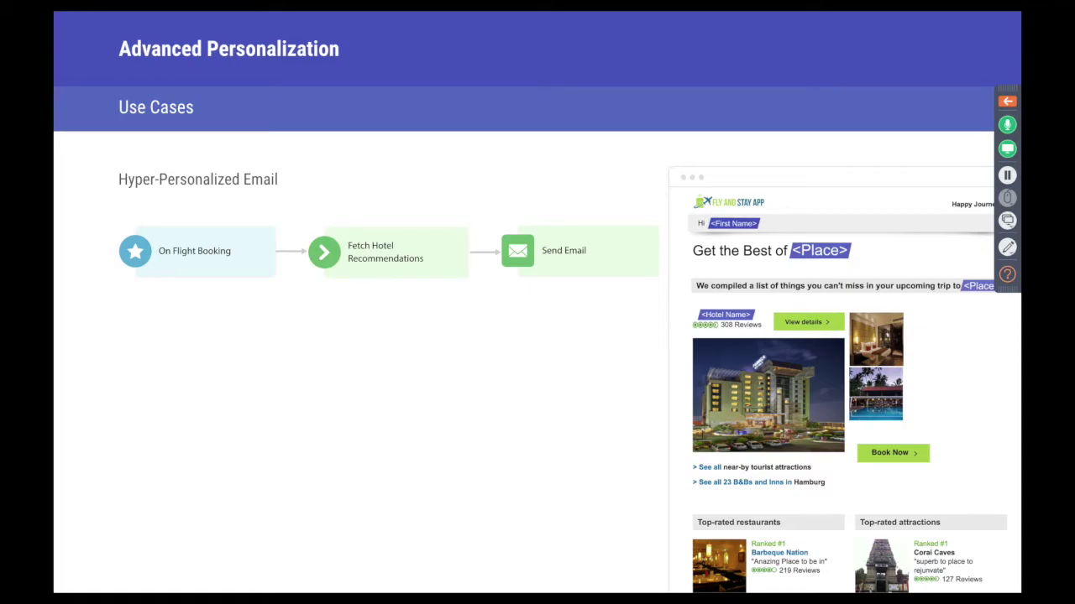
pyautogui.press('Right')
pyautogui.press('Left')
pyautogui.press('Right')
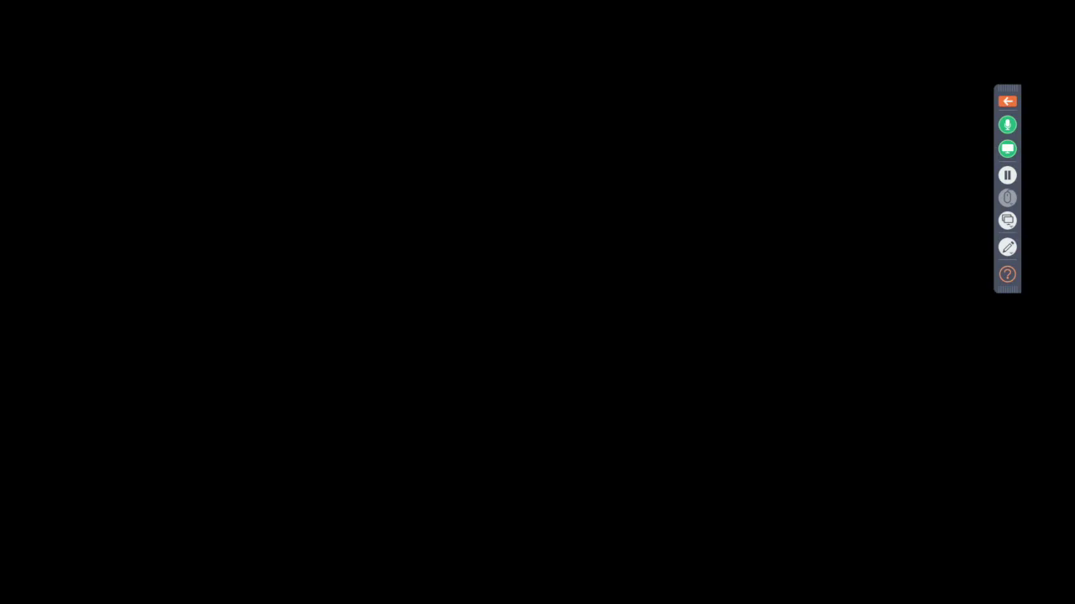
pyautogui.press('Right')
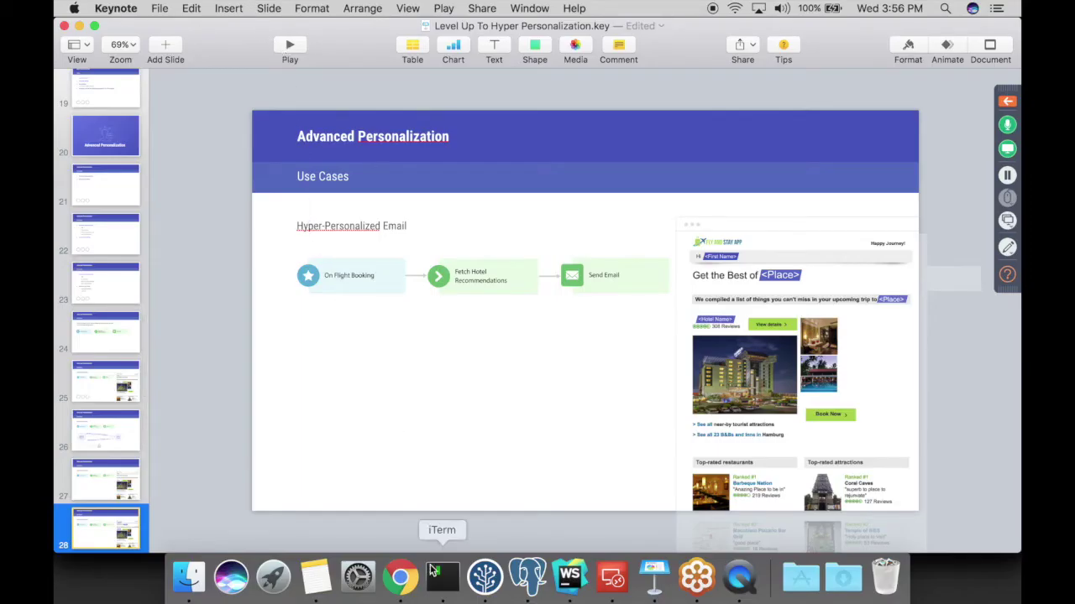
# Switch back to Chrome and open the "Personalization - Advanced" journey.
pyautogui.click(399, 576)
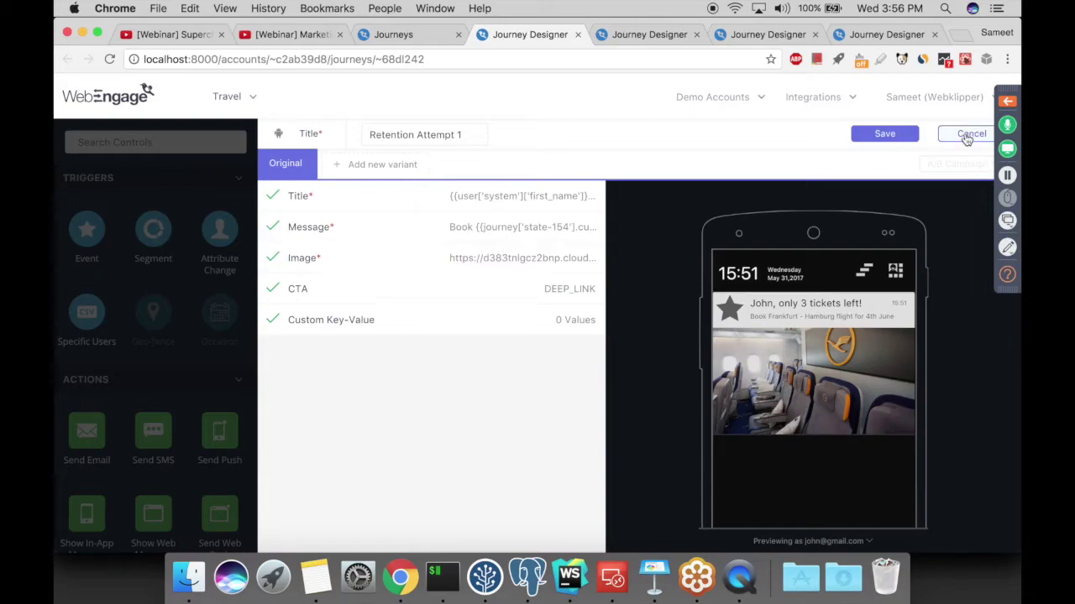
pyautogui.click(665, 37)
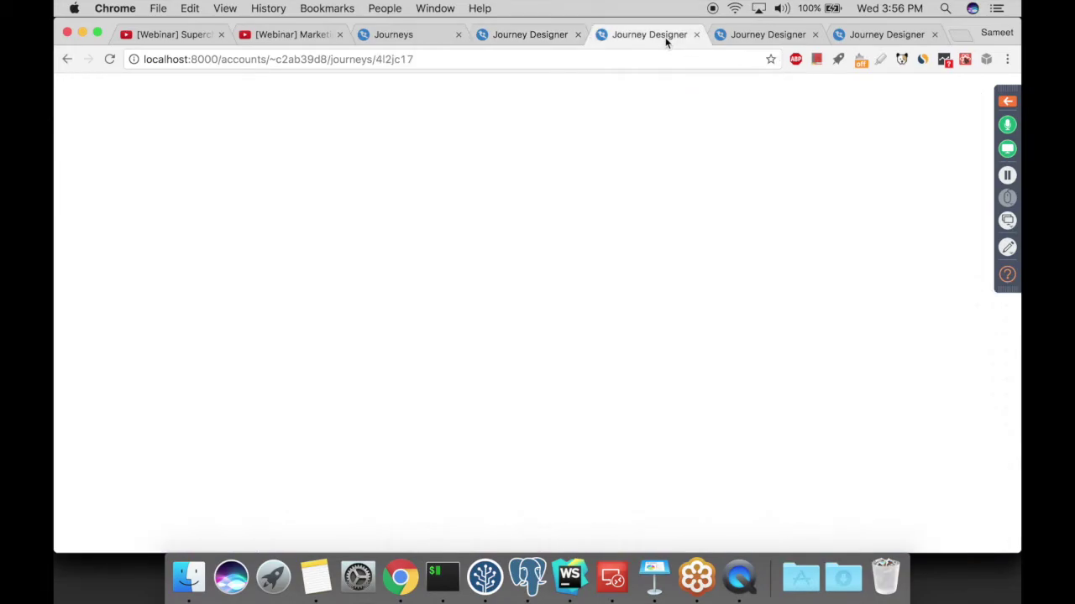
pyautogui.click(764, 37)
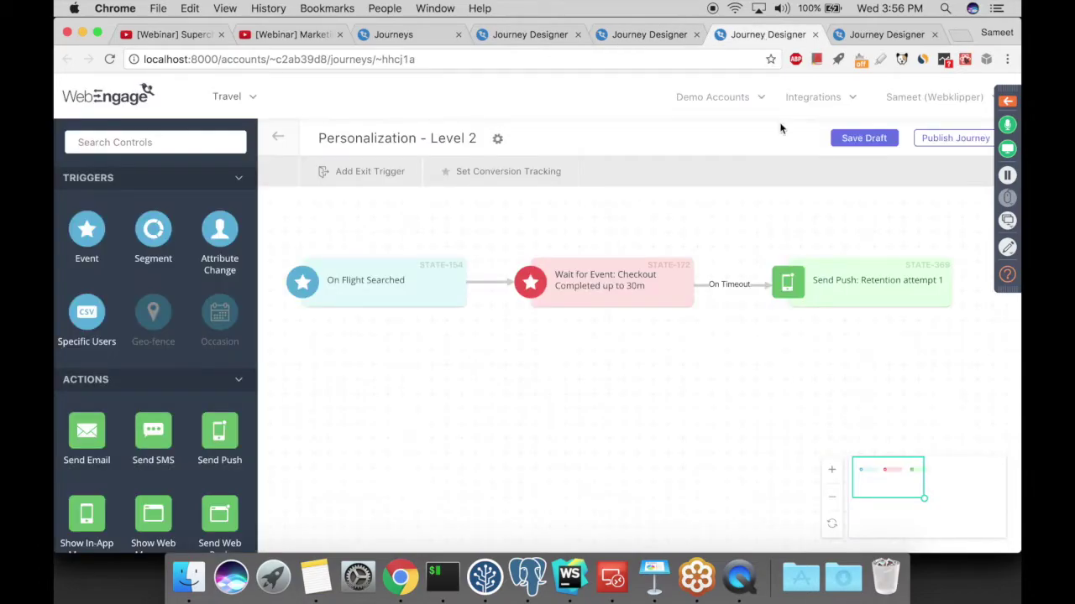
pyautogui.click(875, 37)
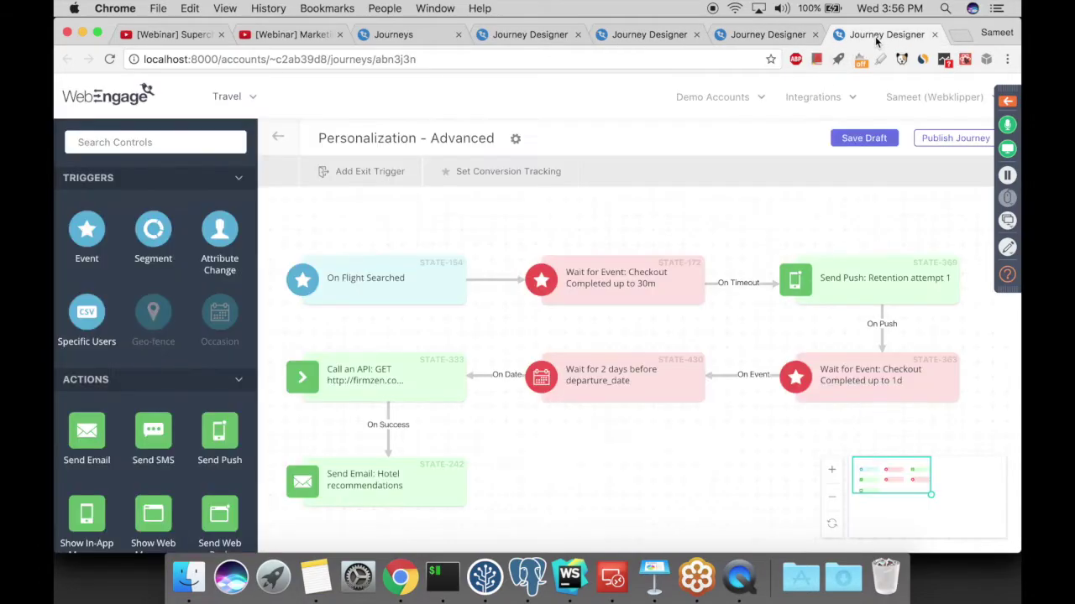
# Review the journey's flow from the retention push onward and the "Wait for 2 days before departure_date" configuration, closing it without saving.
pyautogui.moveTo(816, 275)
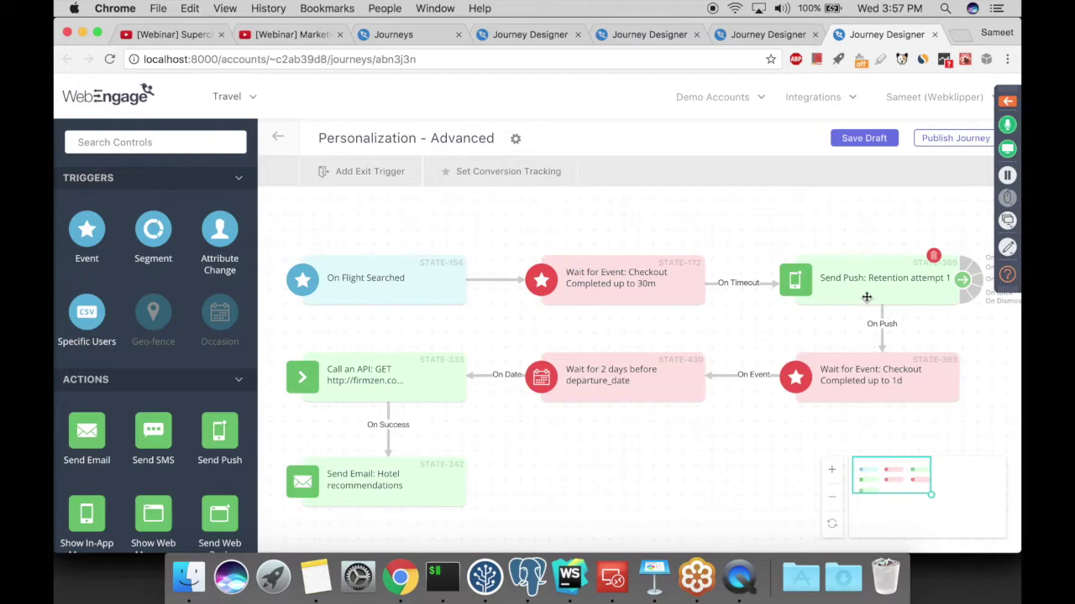
pyautogui.moveTo(870, 378)
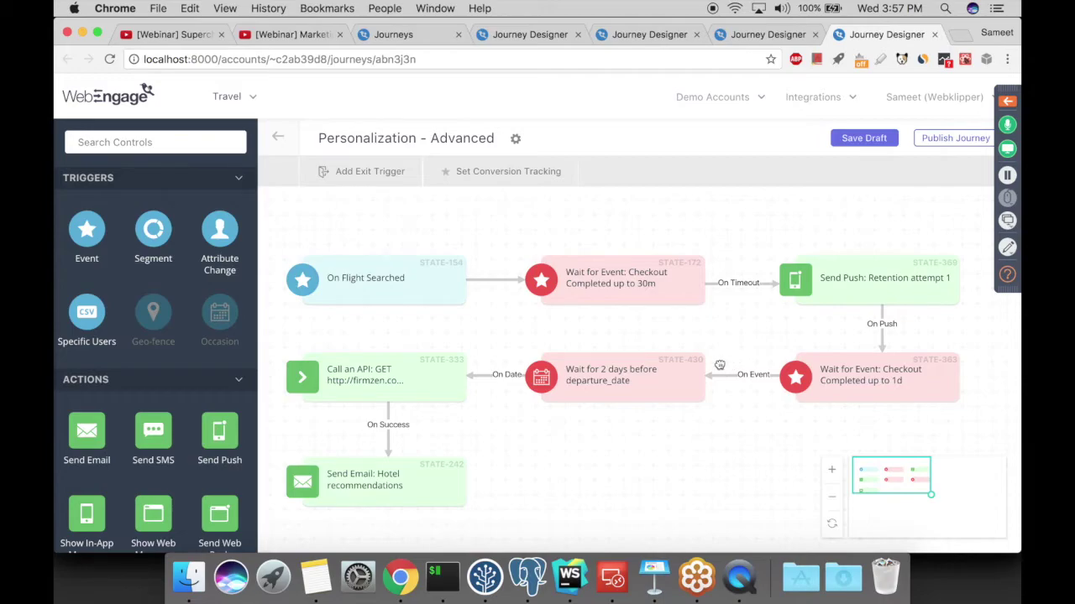
pyautogui.moveTo(655, 377)
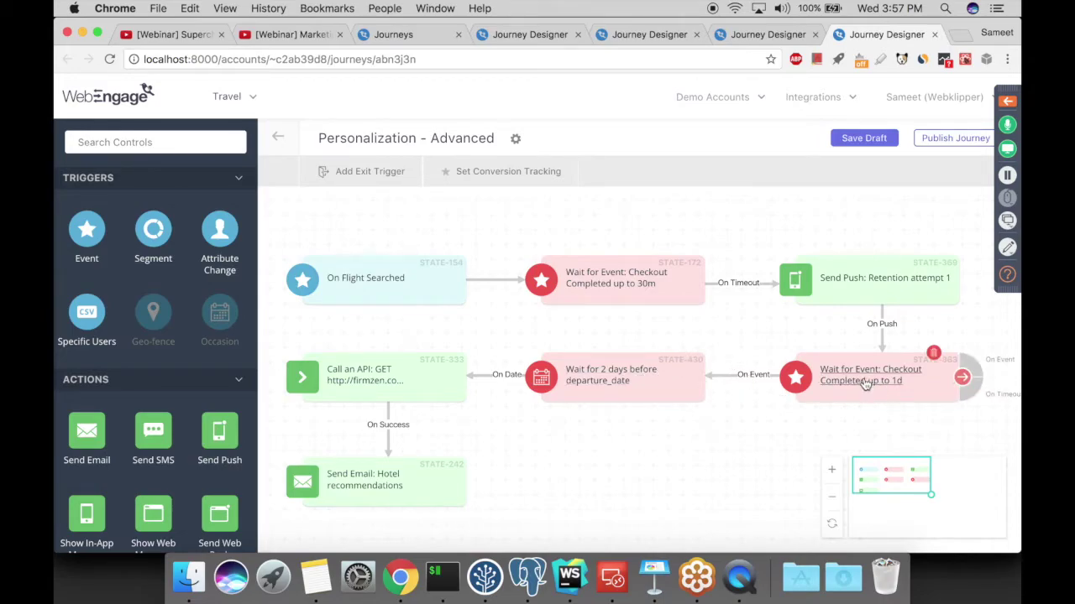
pyautogui.moveTo(736, 384)
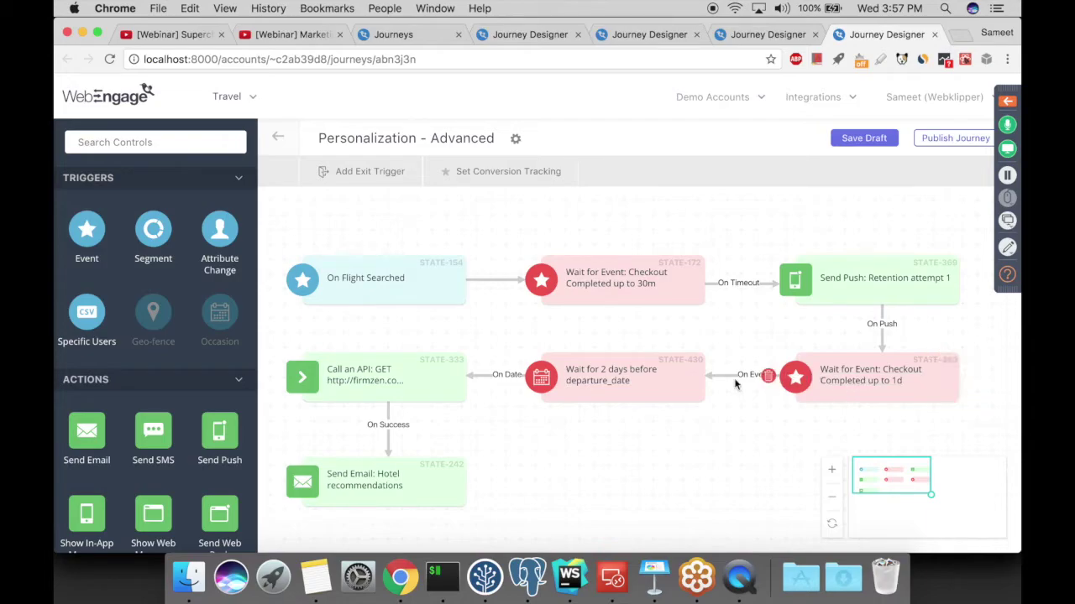
pyautogui.click(608, 379)
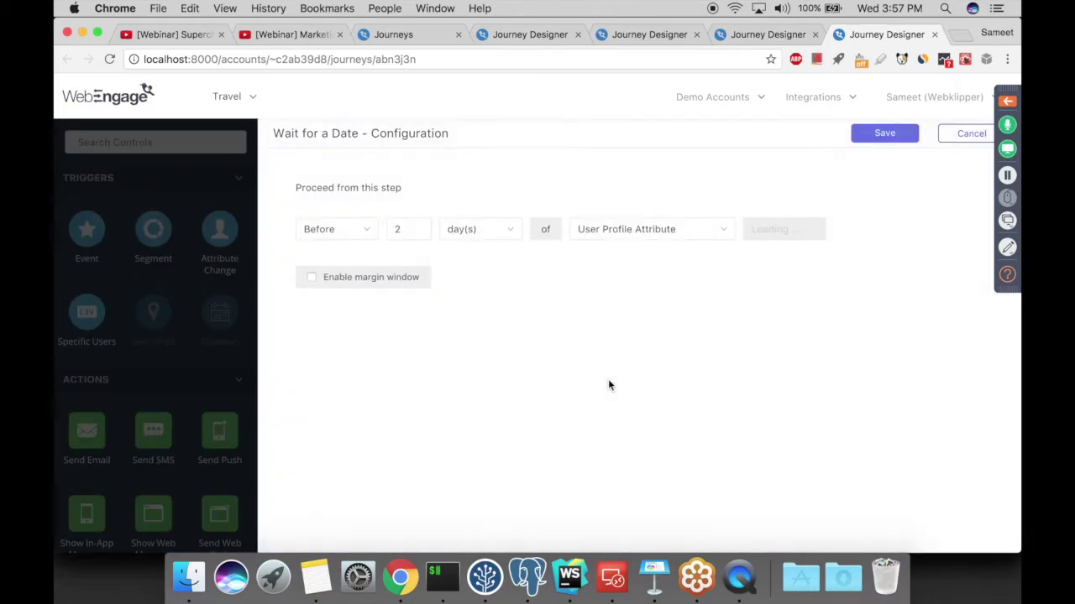
pyautogui.click(961, 139)
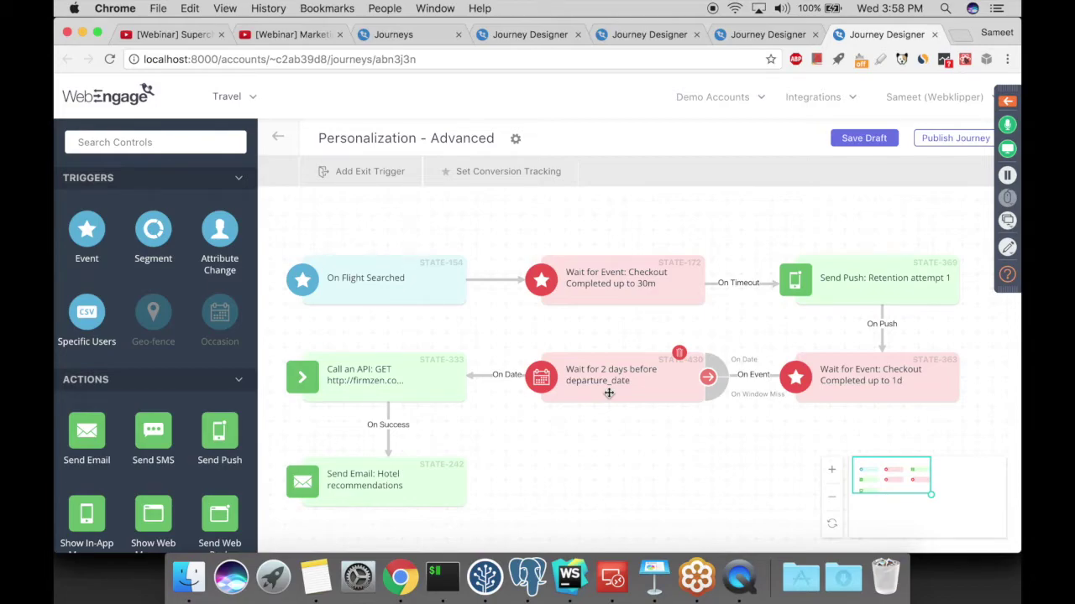
# Recheck the wait-for-date configuration, close it without saving, and examine the path from the API call to the hotel recommendations email.
pyautogui.doubleClick(598, 388)
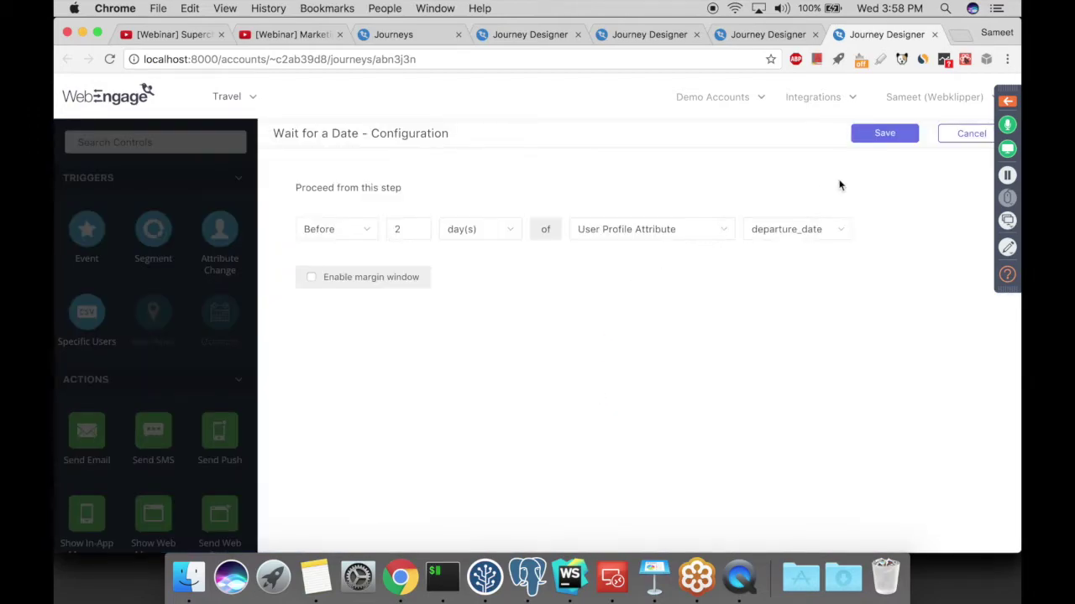
pyautogui.click(950, 136)
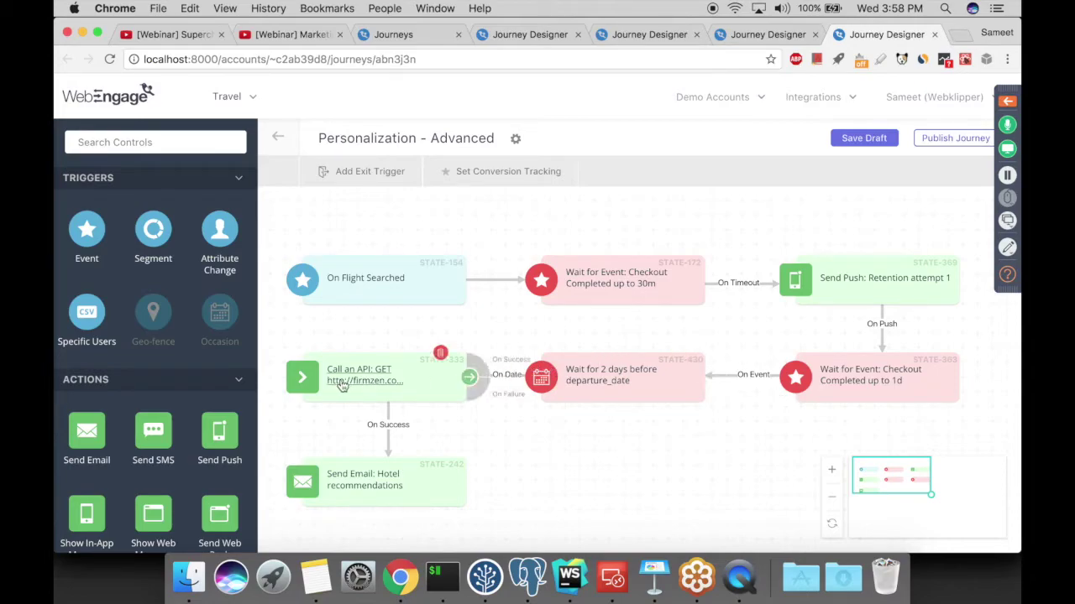
pyautogui.moveTo(363, 386)
pyautogui.moveTo(367, 487)
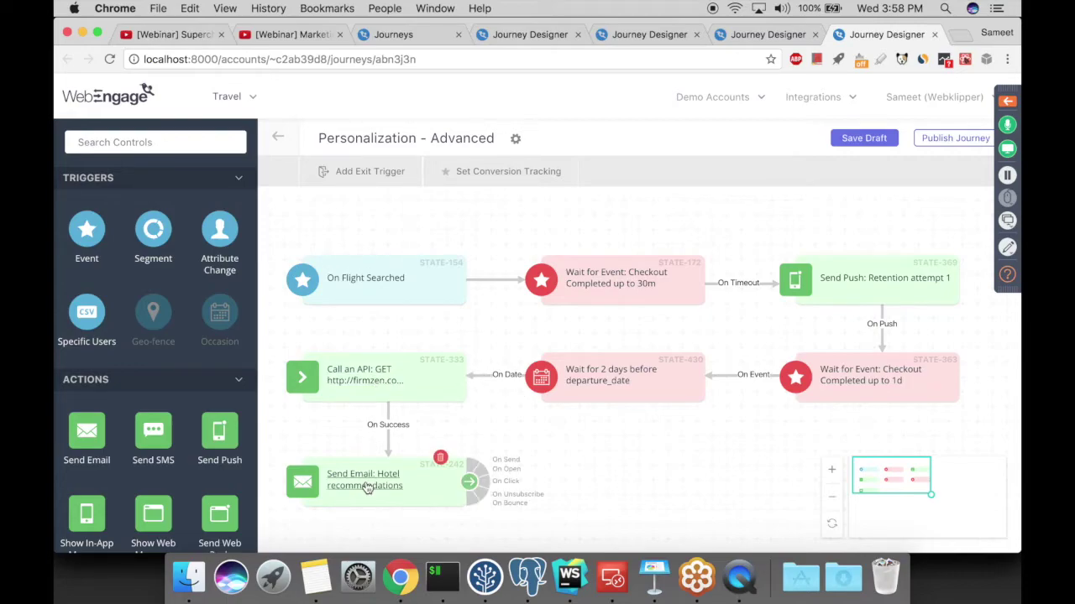
pyautogui.moveTo(381, 425)
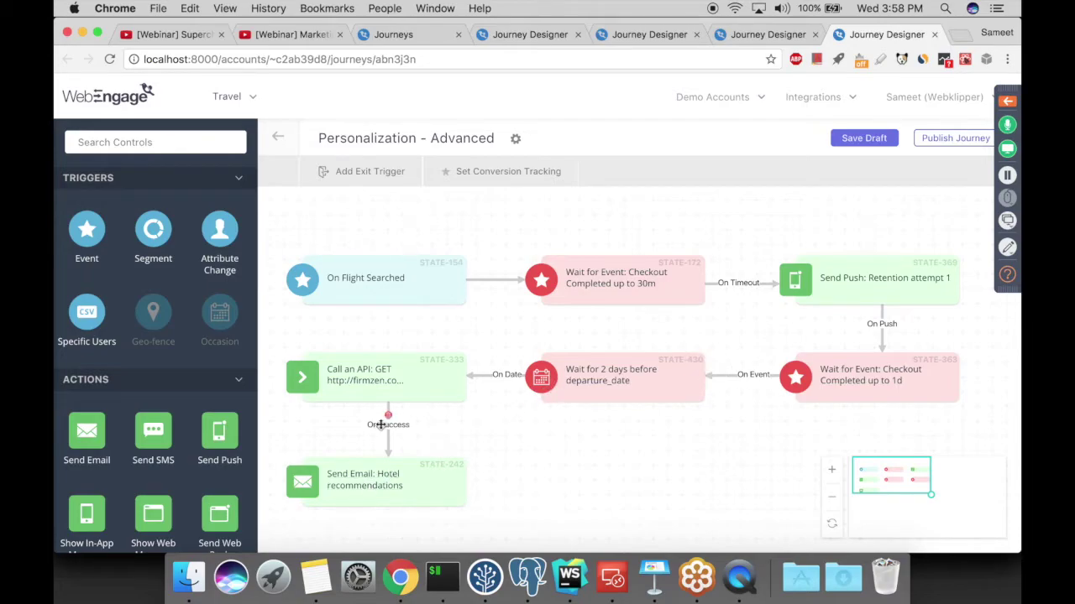
# Open the API call's configuration and inspect the GET URL, including its Arrival City personalization token.
pyautogui.click(374, 383)
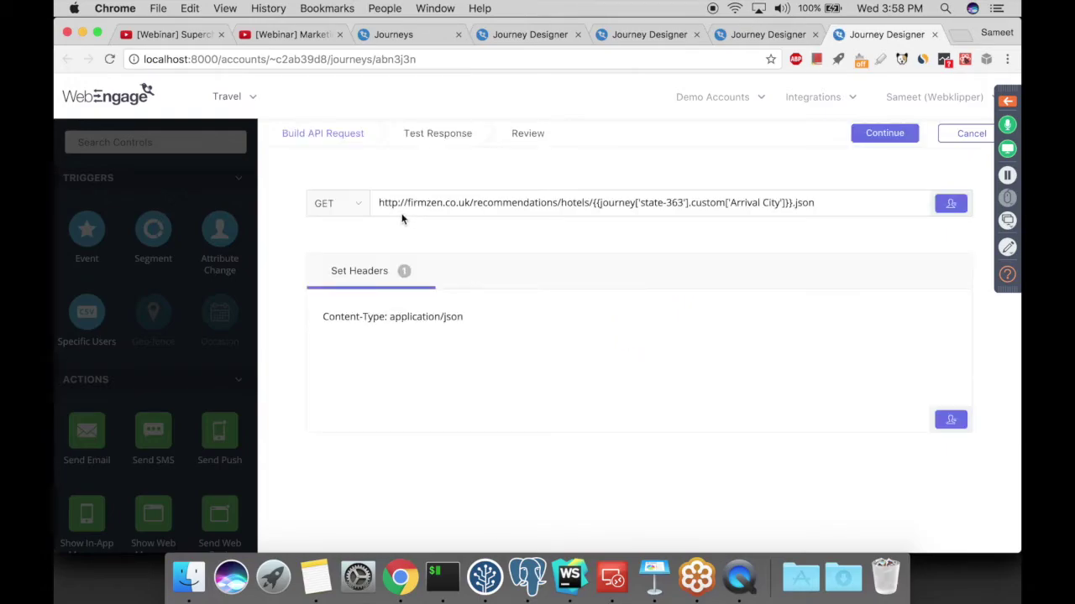
pyautogui.moveTo(408, 203); pyautogui.dragTo(474, 203)
pyautogui.click(473, 203)
pyautogui.moveTo(599, 204); pyautogui.dragTo(795, 204)
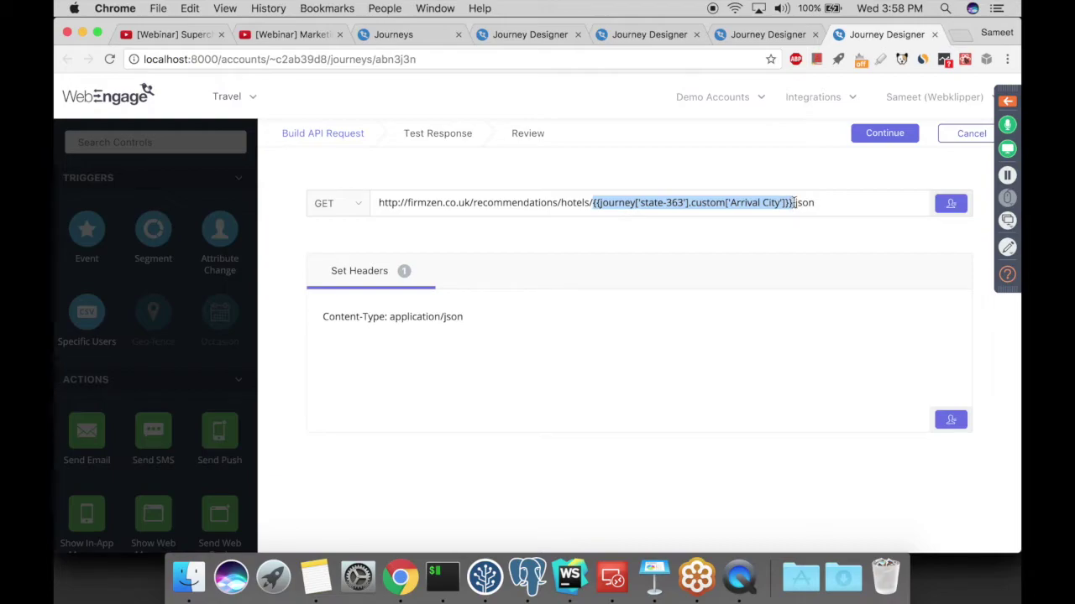
# Look up the Arrival City attribute of the journey's Checkout Completed event among the request URL's personalization options.
pyautogui.click(948, 212)
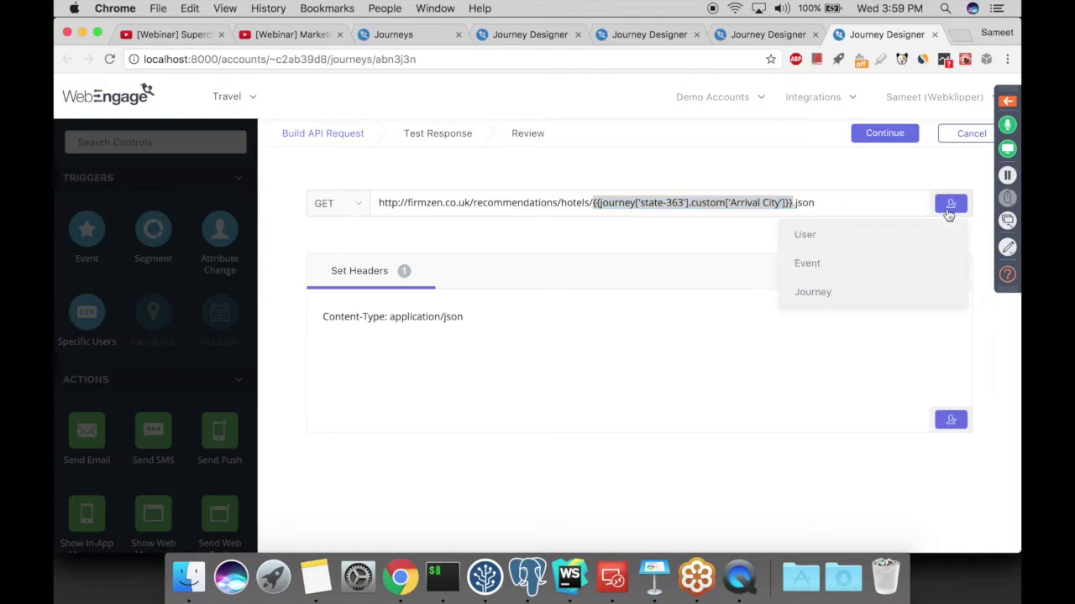
pyautogui.click(845, 294)
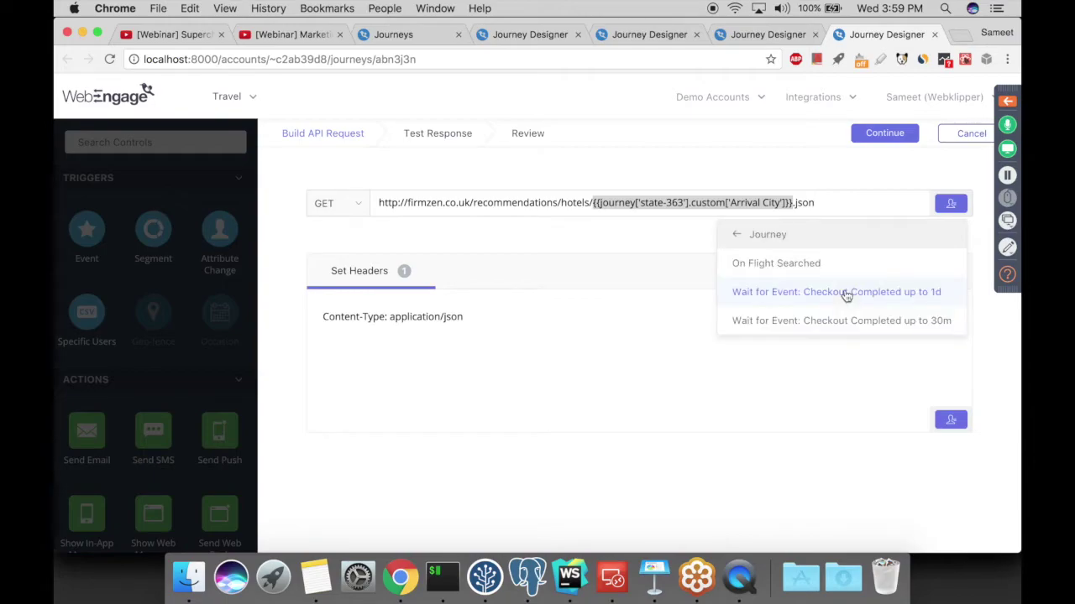
pyautogui.click(803, 321)
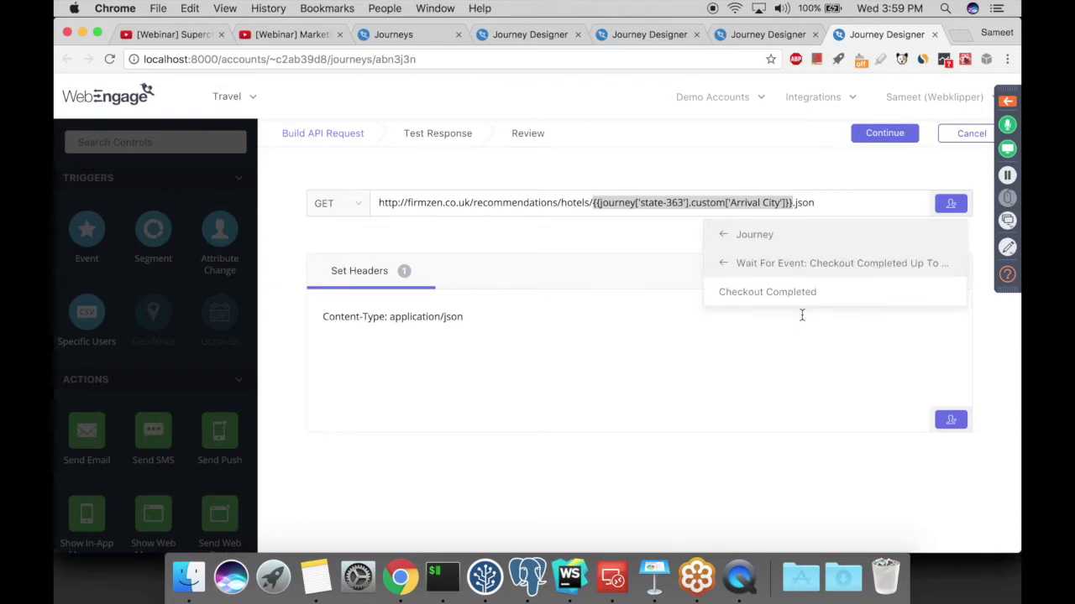
pyautogui.click(787, 296)
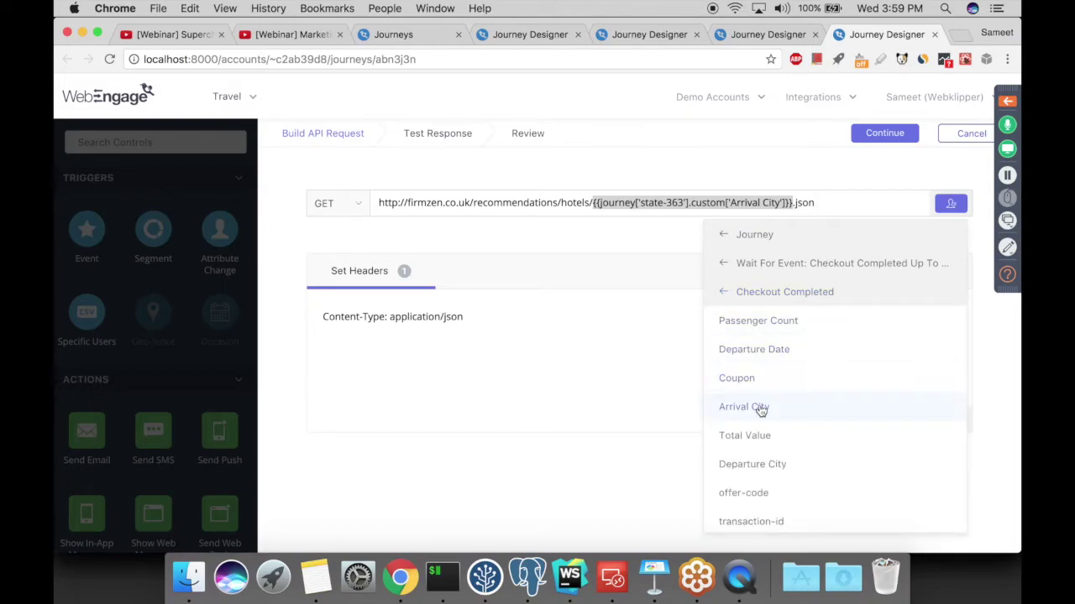
pyautogui.click(749, 408)
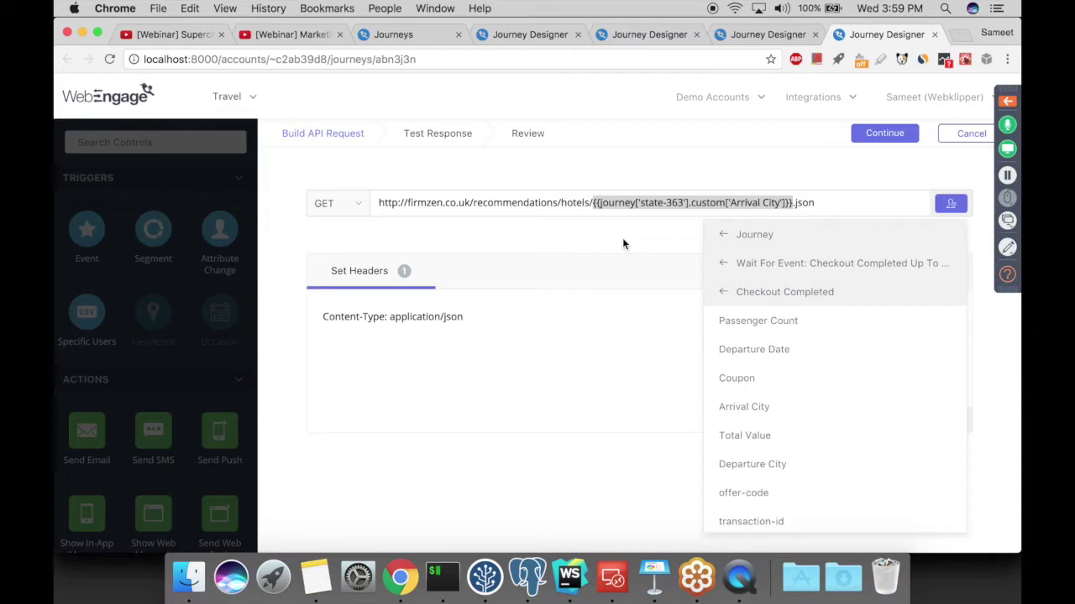
pyautogui.click(589, 231)
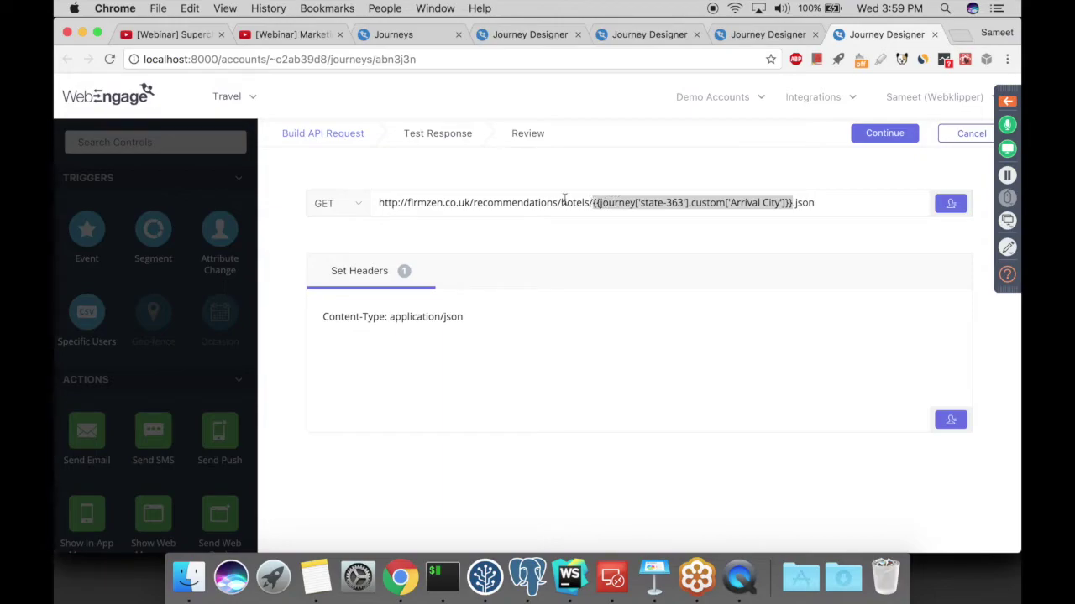
# Check the API request's Content-Type header and its request method options, keeping GET.
pyautogui.click(474, 314)
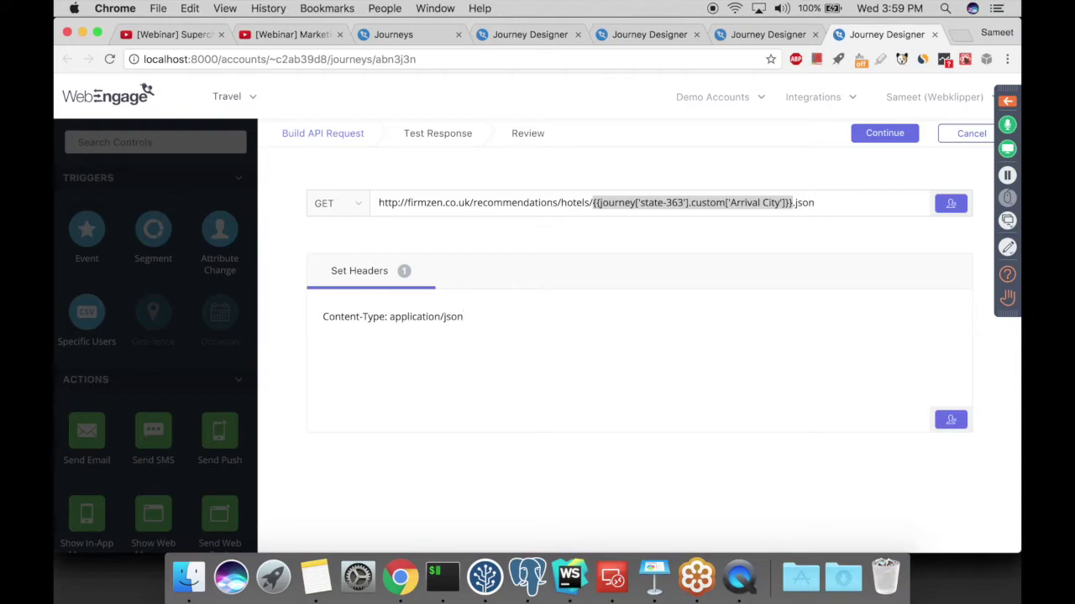
pyautogui.click(360, 202)
pyautogui.click(332, 227)
pyautogui.click(464, 317)
# Test the API response with "Hamburg" in place of the Arrival City token in the URL.
pyautogui.click(432, 139)
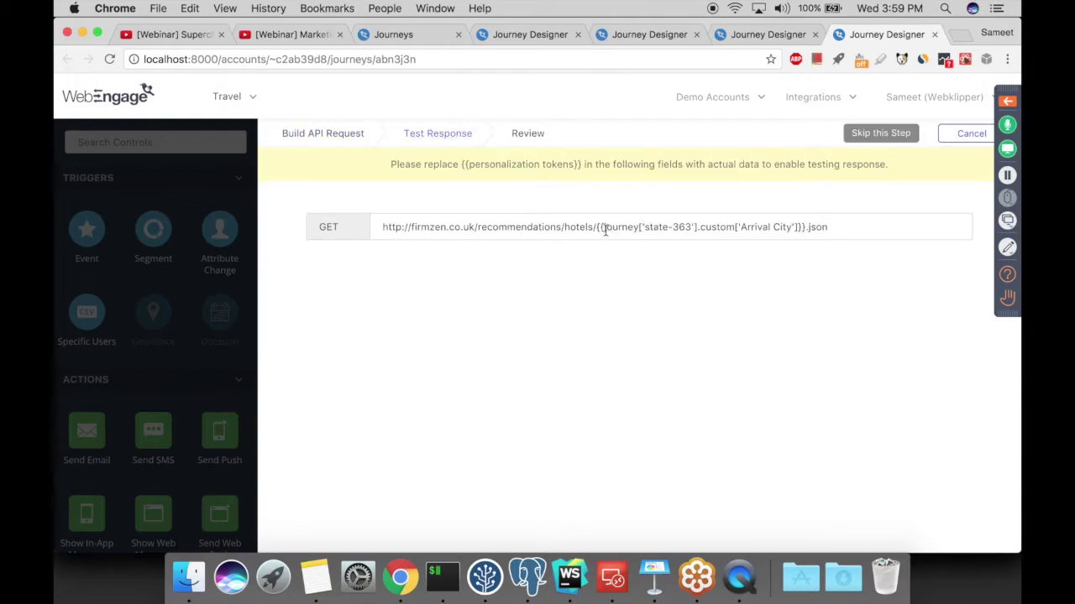
pyautogui.moveTo(595, 227); pyautogui.dragTo(660, 223)
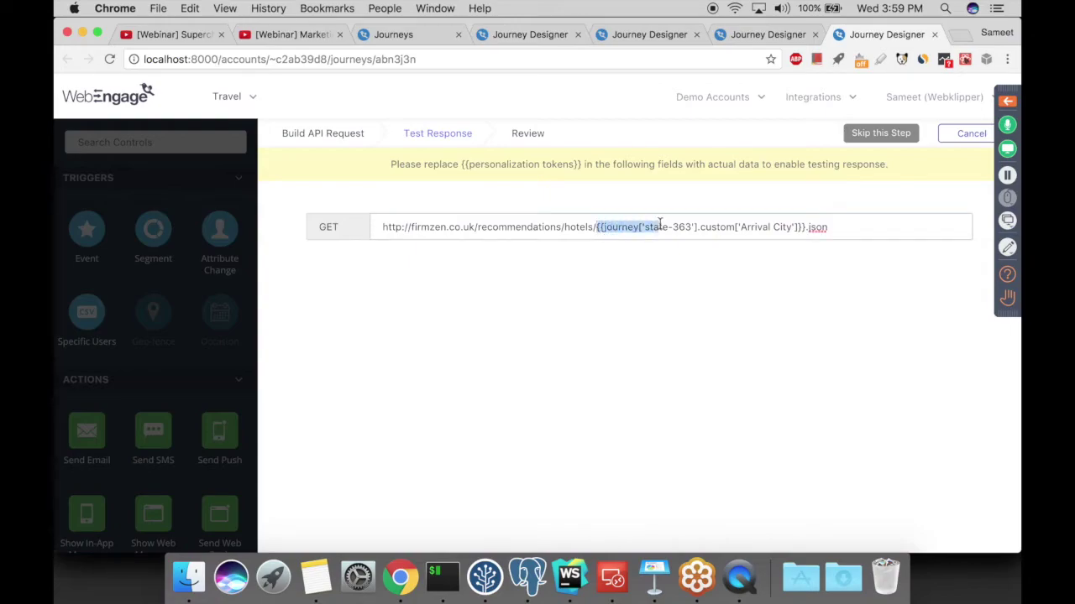
pyautogui.click(595, 227)
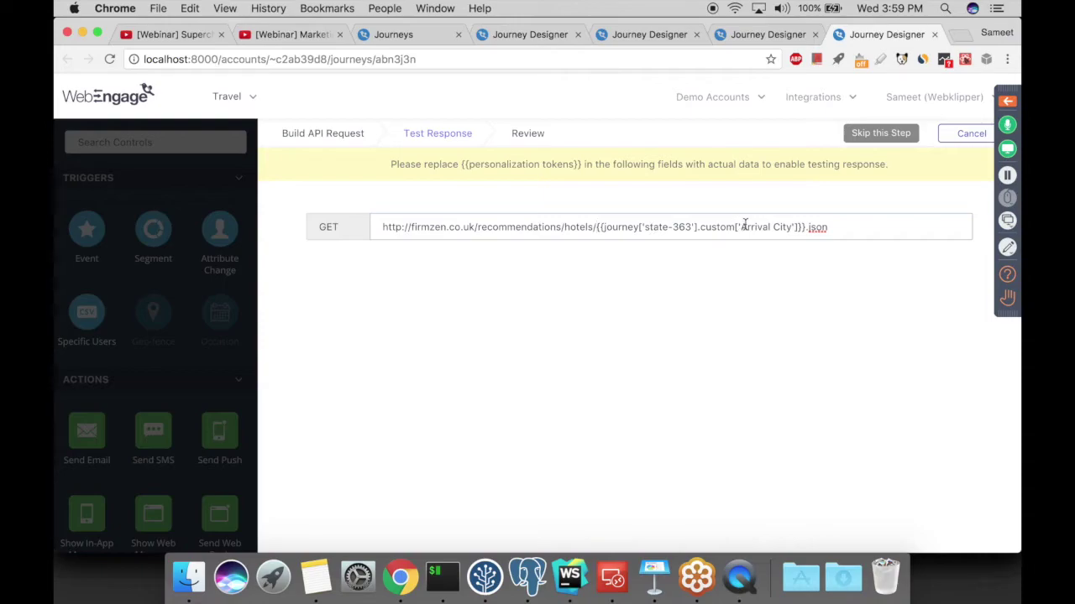
pyautogui.keyDown('shift'); pyautogui.click(804, 228); pyautogui.keyUp('shift')
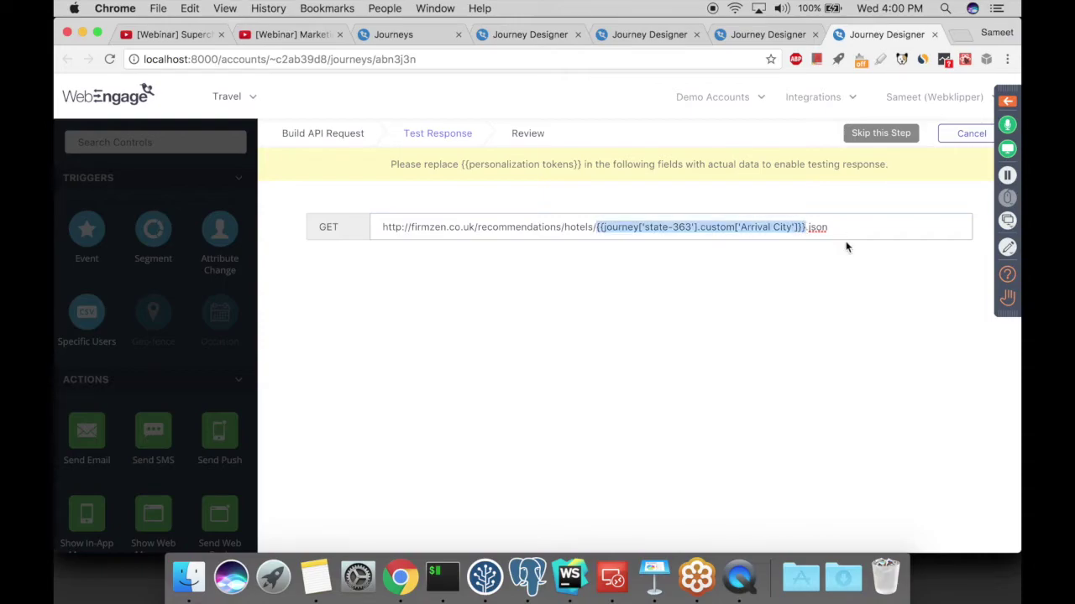
pyautogui.write('Hambu')
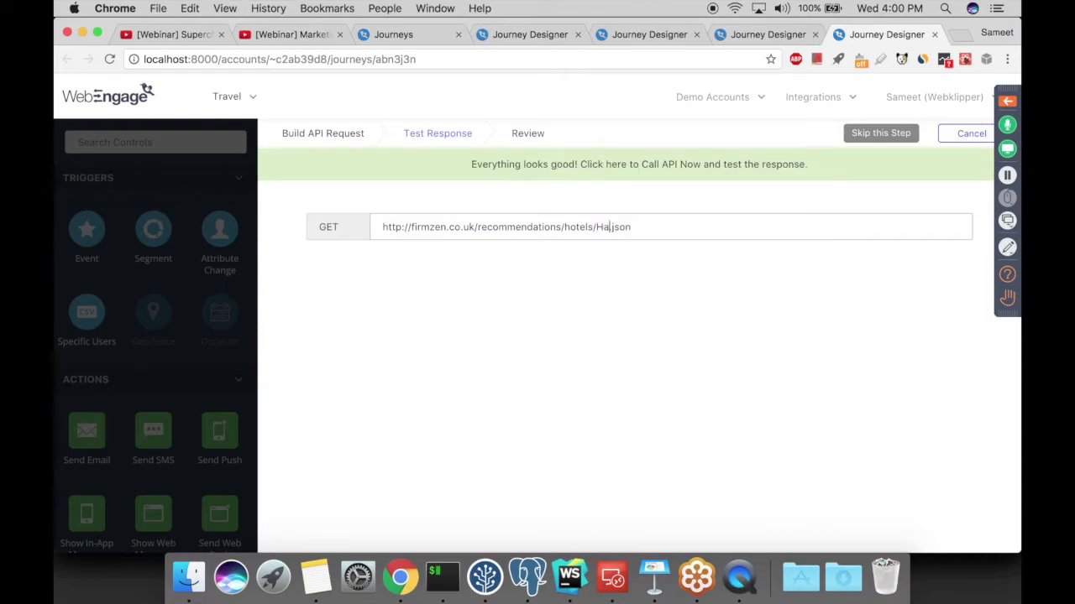
pyautogui.write('rg')
pyautogui.click(722, 172)
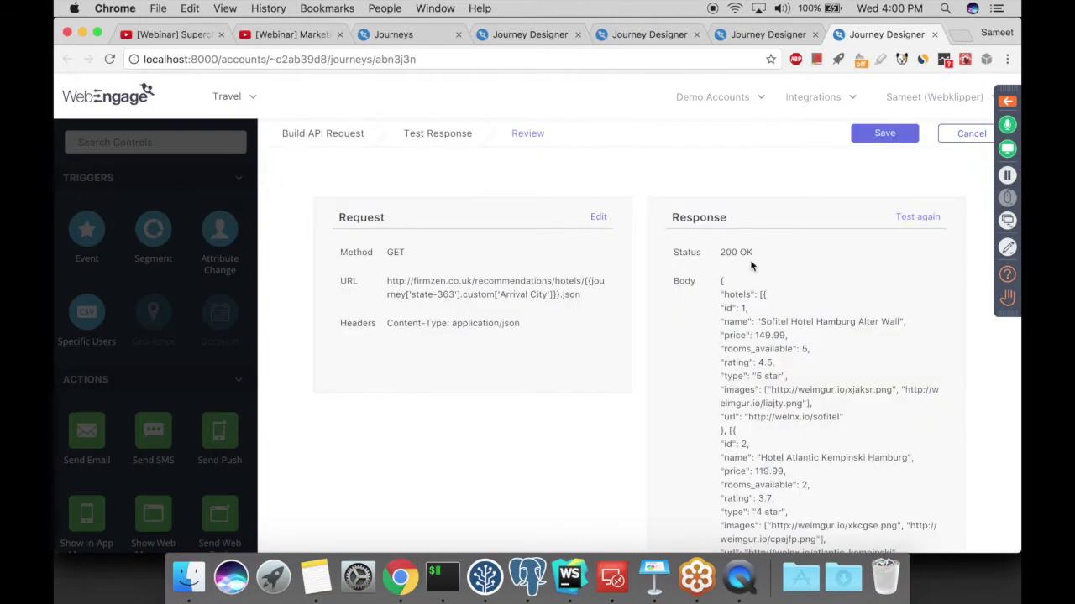
# Examine the returned response body, especially the structure of the hotels array and the fields of its first hotel.
pyautogui.scroll(-2, 722, 289)
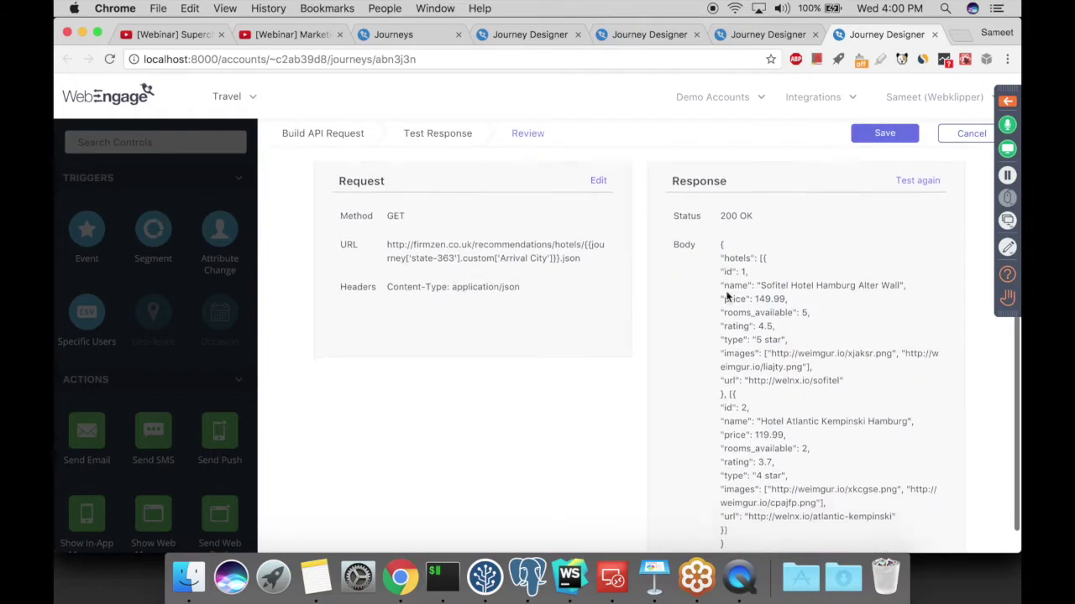
pyautogui.moveTo(720, 235); pyautogui.dragTo(756, 303)
pyautogui.click(756, 303)
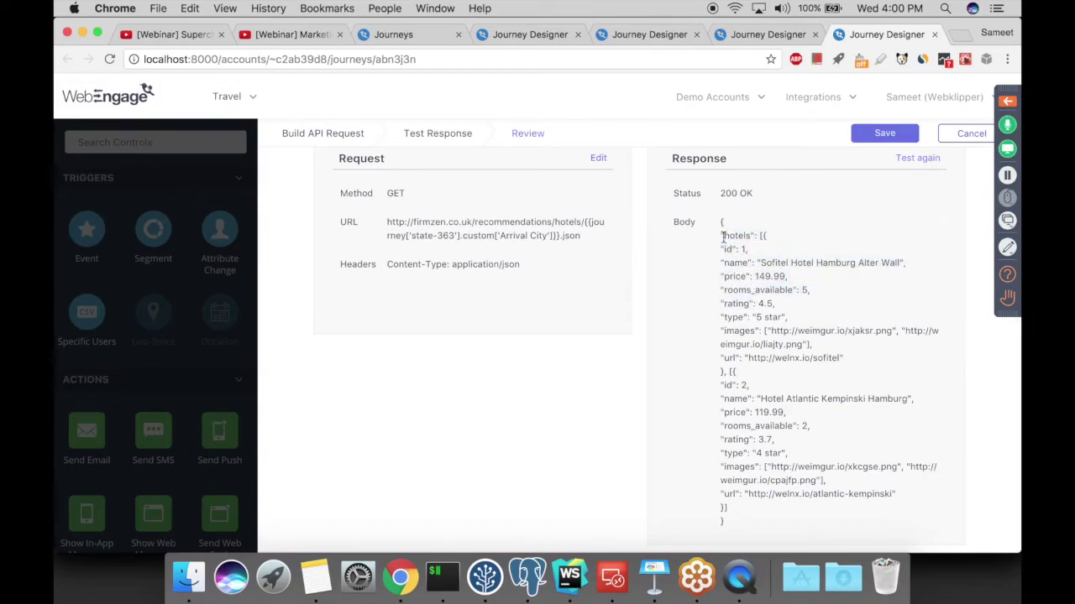
pyautogui.moveTo(722, 235); pyautogui.dragTo(755, 329)
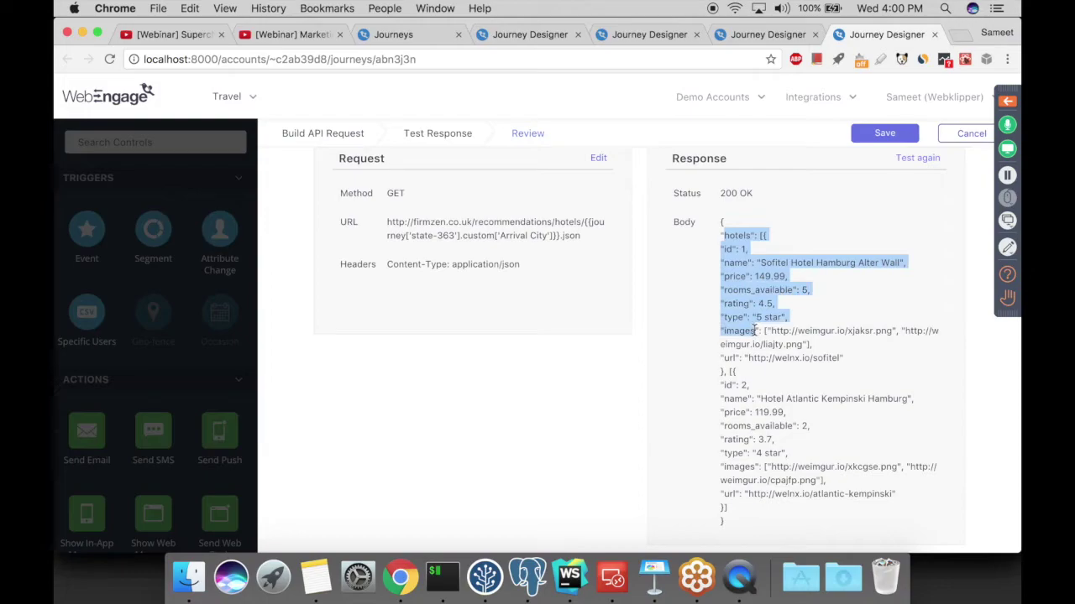
pyautogui.click(755, 330)
pyautogui.moveTo(763, 238); pyautogui.dragTo(727, 368)
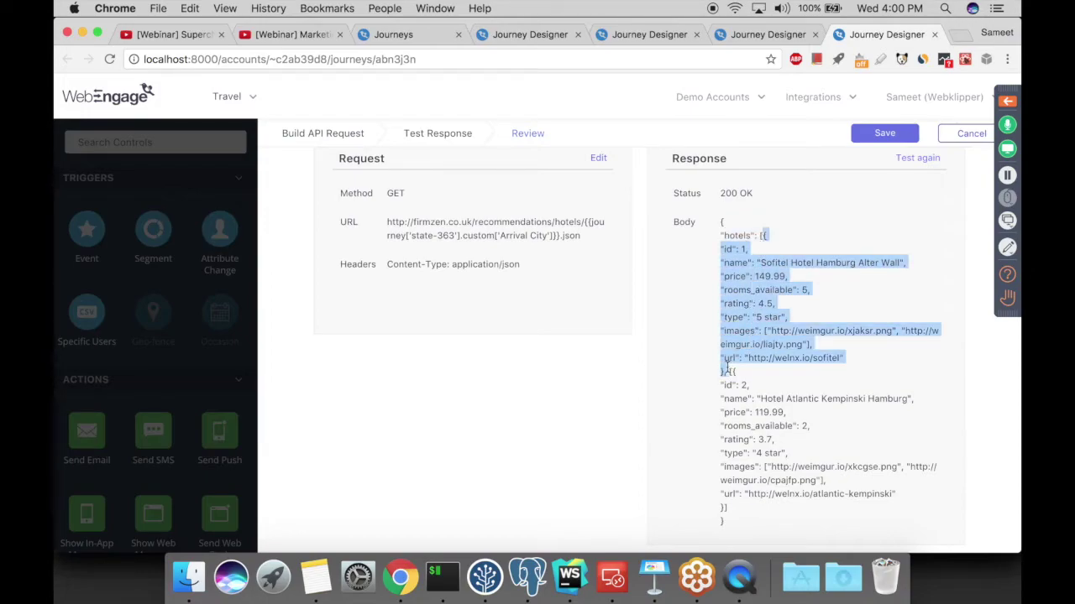
pyautogui.click(747, 269)
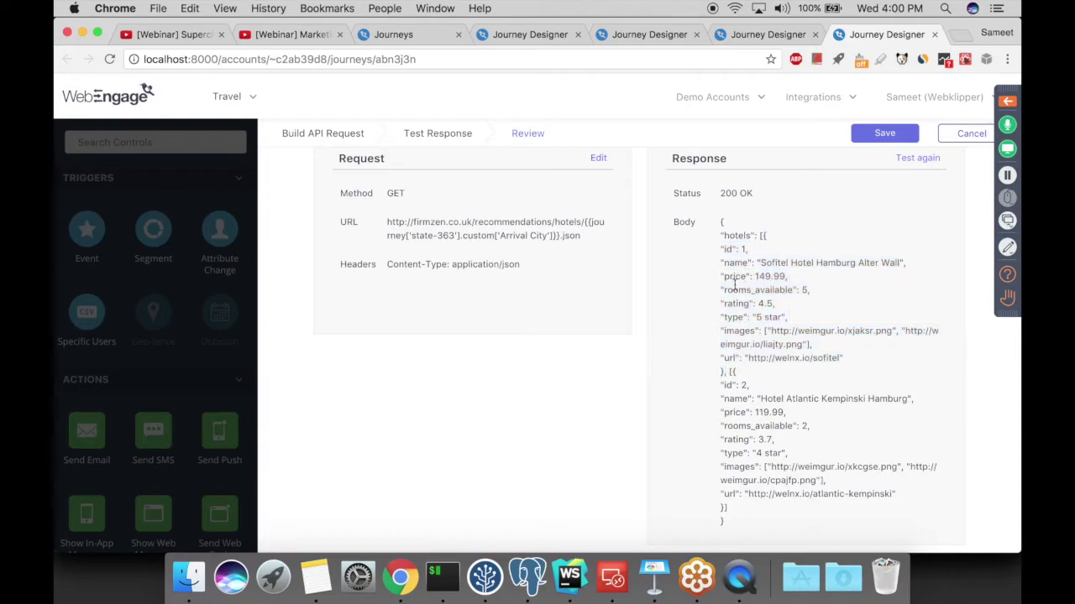
pyautogui.scroll(2, 527, 305)
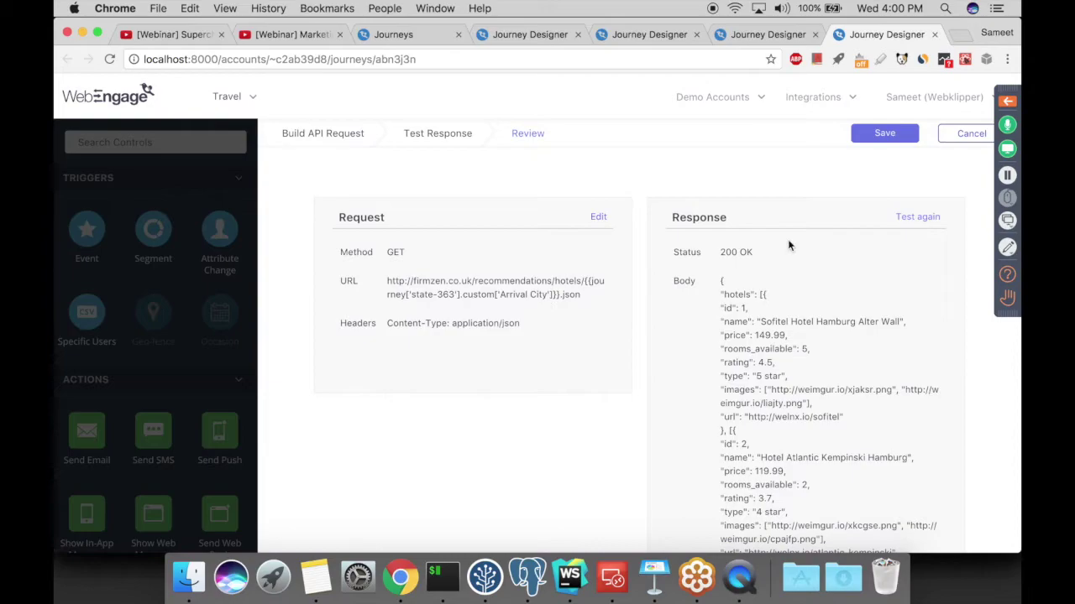
# Test the API call again with "London" as the city, review the response, and close the configuration without saving.
pyautogui.click(915, 216)
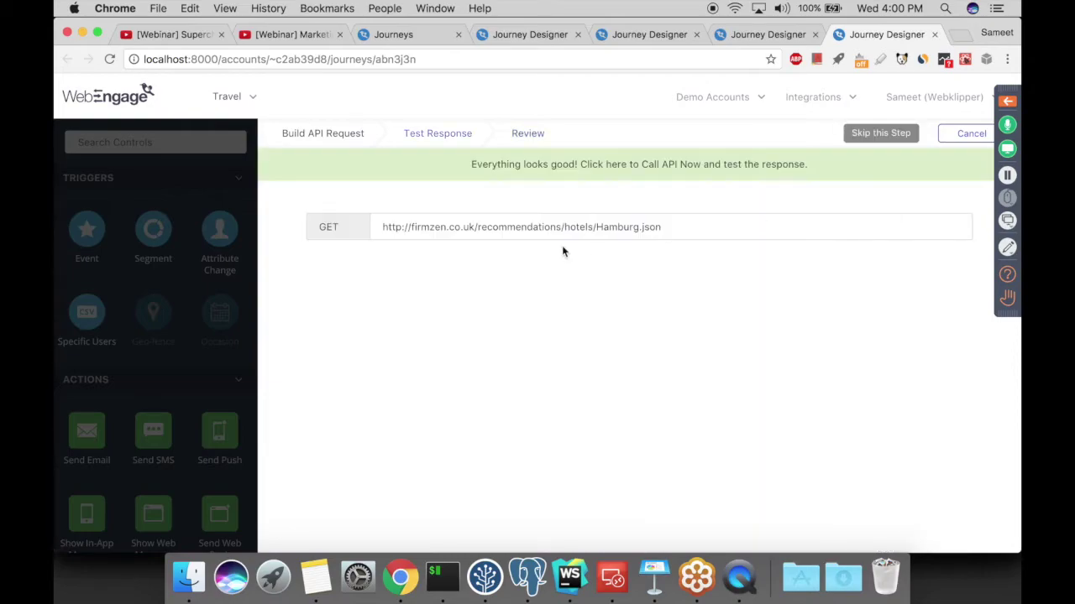
pyautogui.doubleClick(615, 224)
pyautogui.write('London')
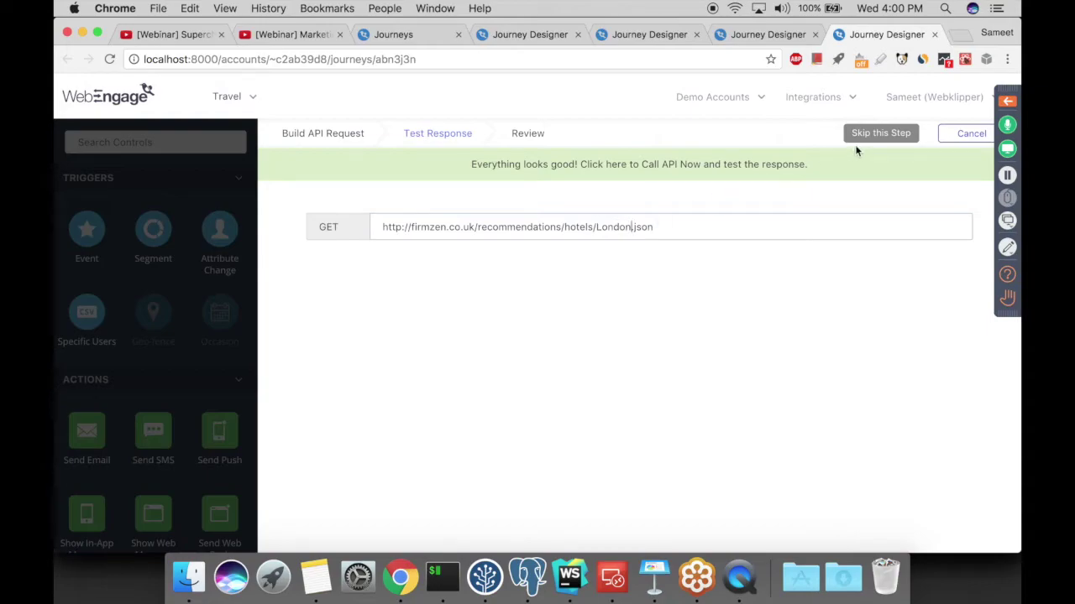
pyautogui.click(747, 167)
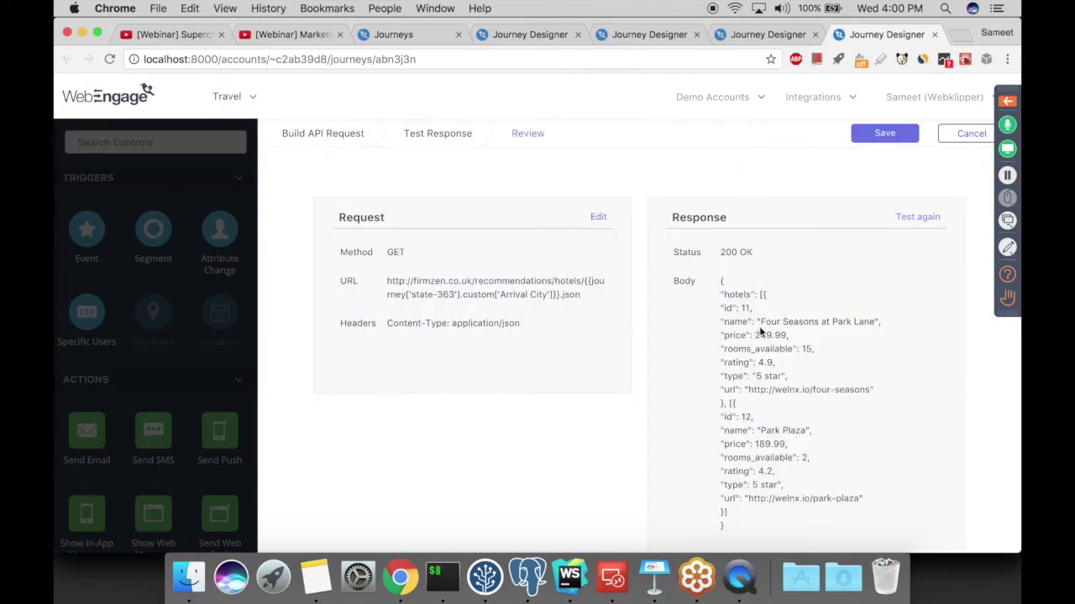
pyautogui.scroll(-1, 759, 325)
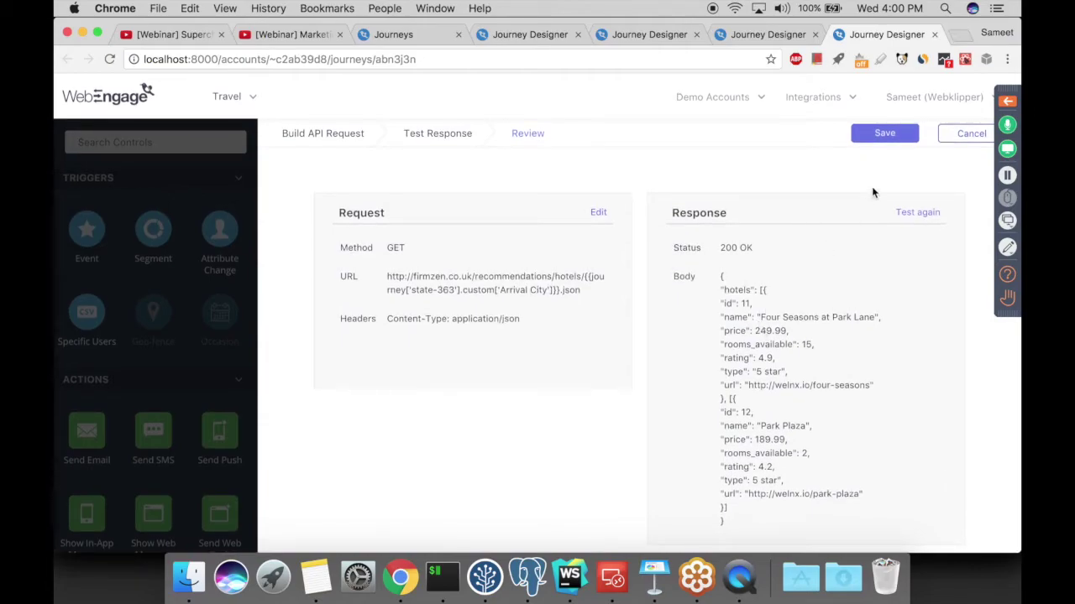
pyautogui.click(968, 135)
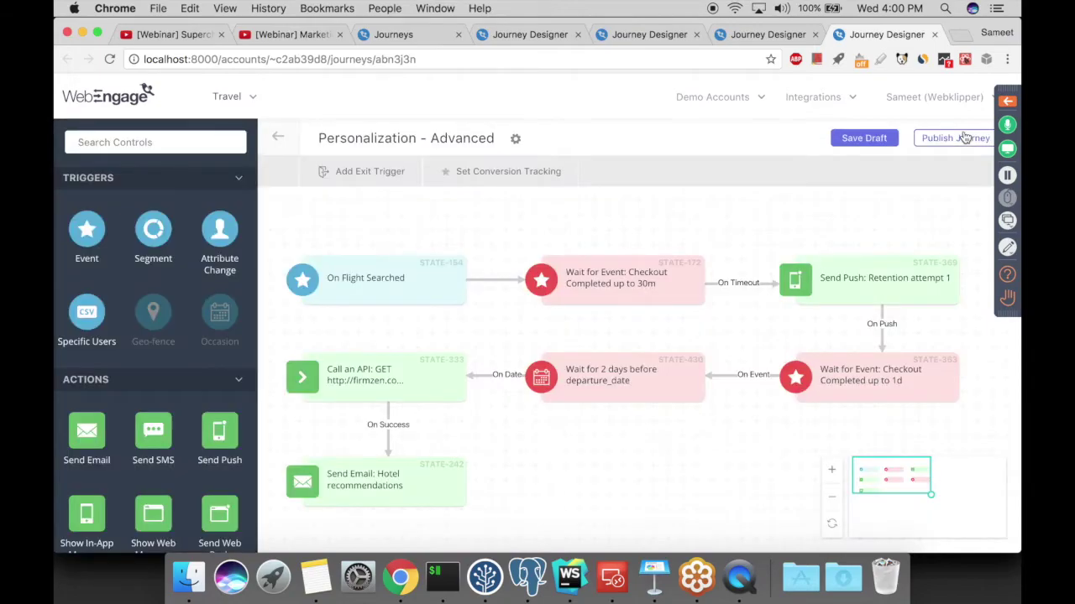
# Open the "Hotel recommendations" email step and review its sender settings and raw HTML body, including the loop over the hotels.
pyautogui.click(351, 480)
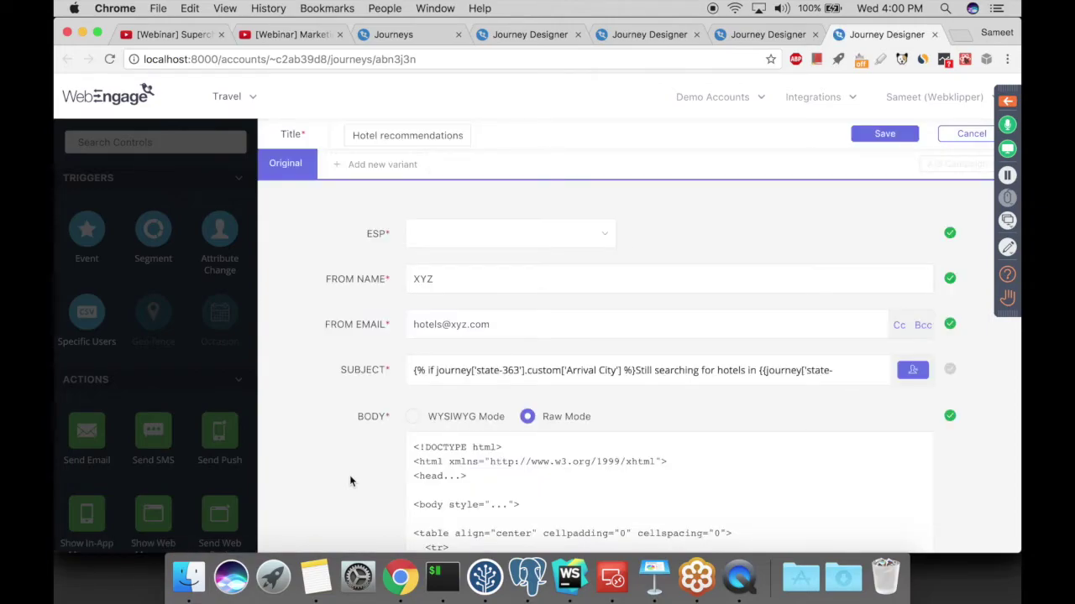
pyautogui.scroll(-2, 380, 416)
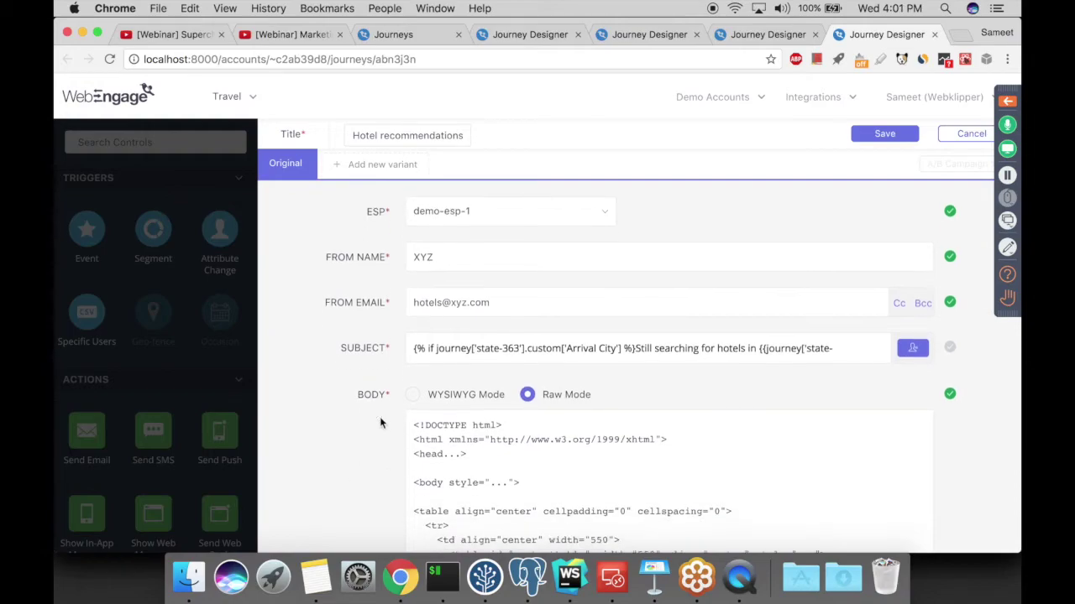
pyautogui.scroll(-3, 380, 416)
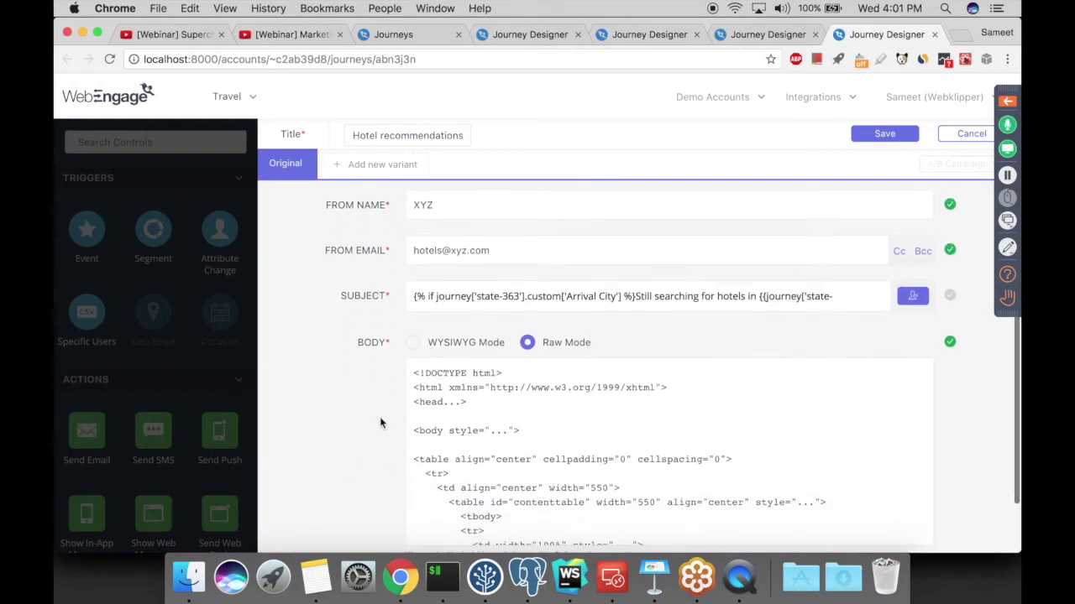
pyautogui.click(451, 378)
pyautogui.scroll(-3, 452, 378)
pyautogui.scroll(-3, 512, 409)
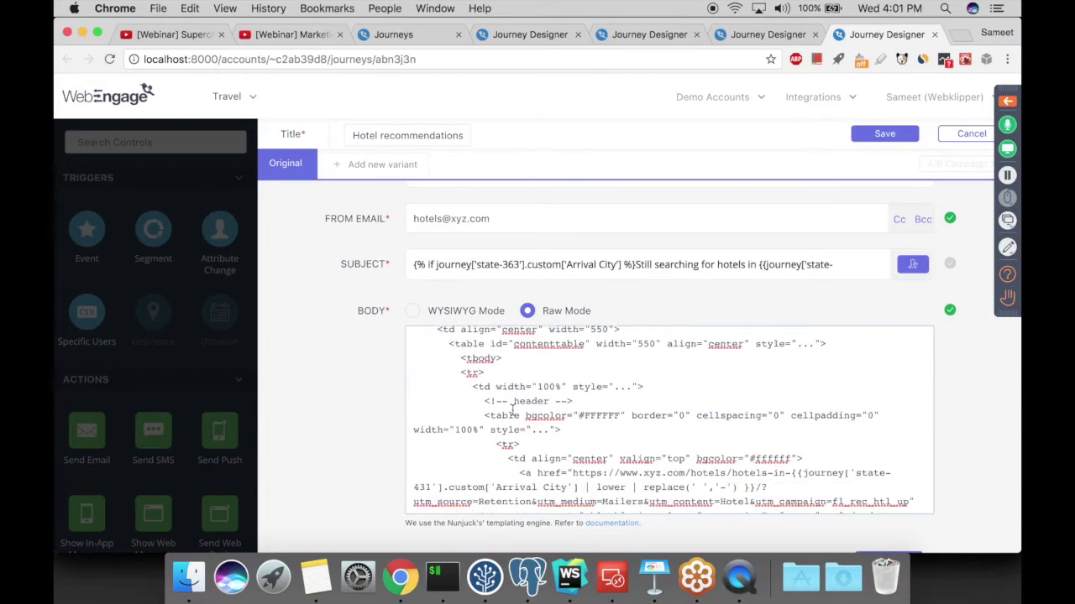
pyautogui.scroll(-10, 513, 409)
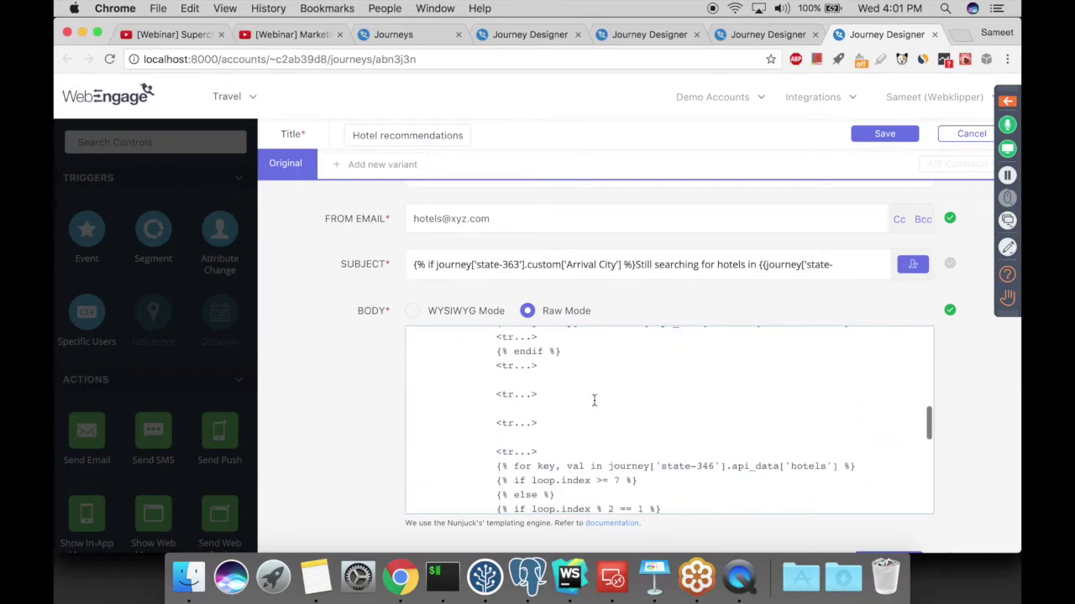
pyautogui.scroll(15, 593, 400)
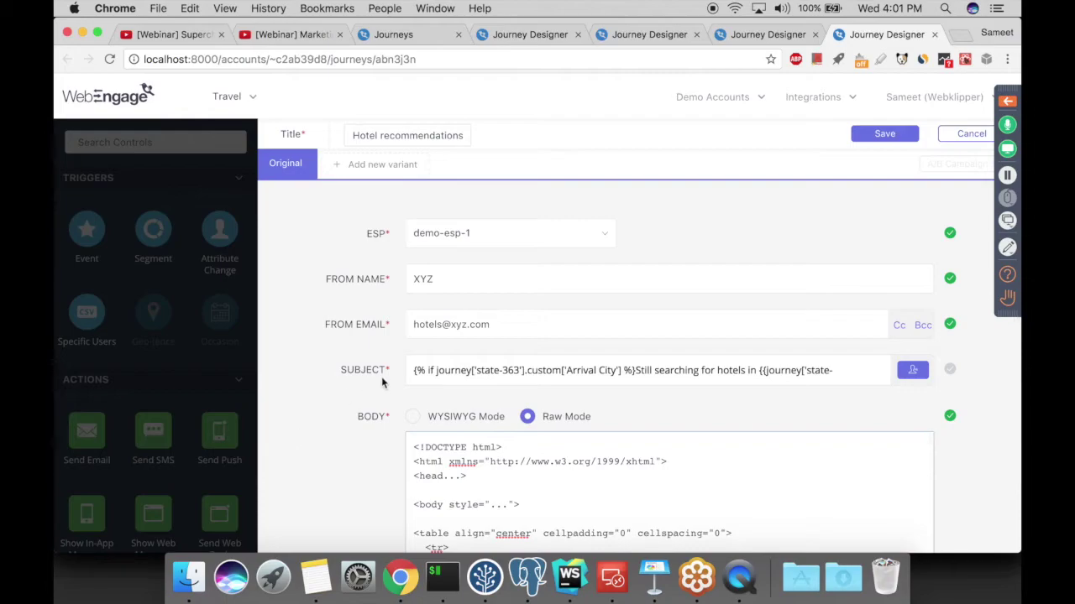
# Examine the email subject's if condition on the Arrival City and read the whole expression through to its endif.
pyautogui.scroll(-4, 381, 376)
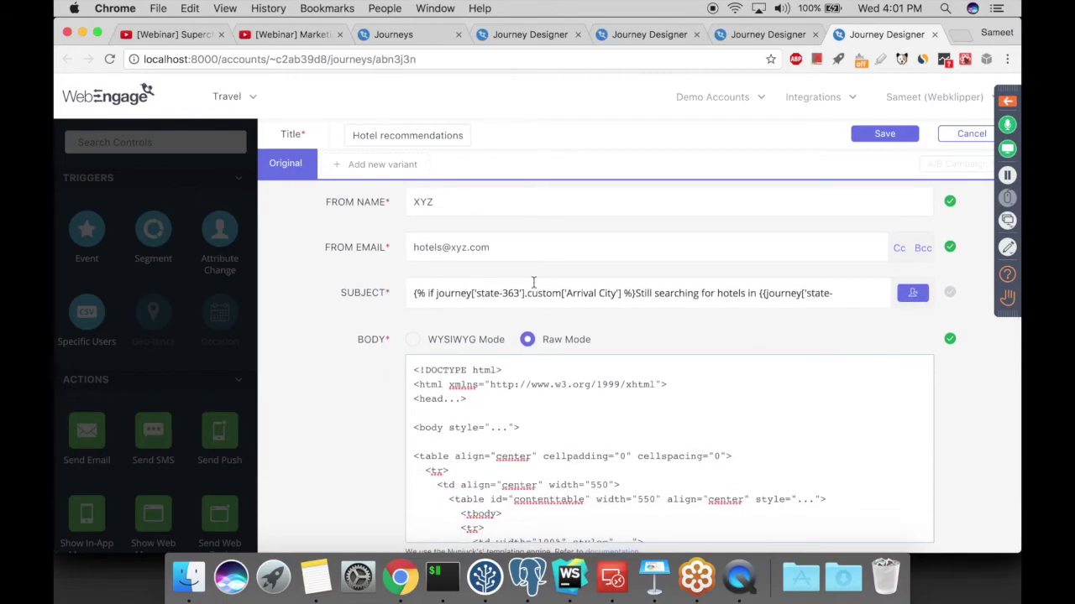
pyautogui.click(636, 296)
pyautogui.press('super+shift+Left')
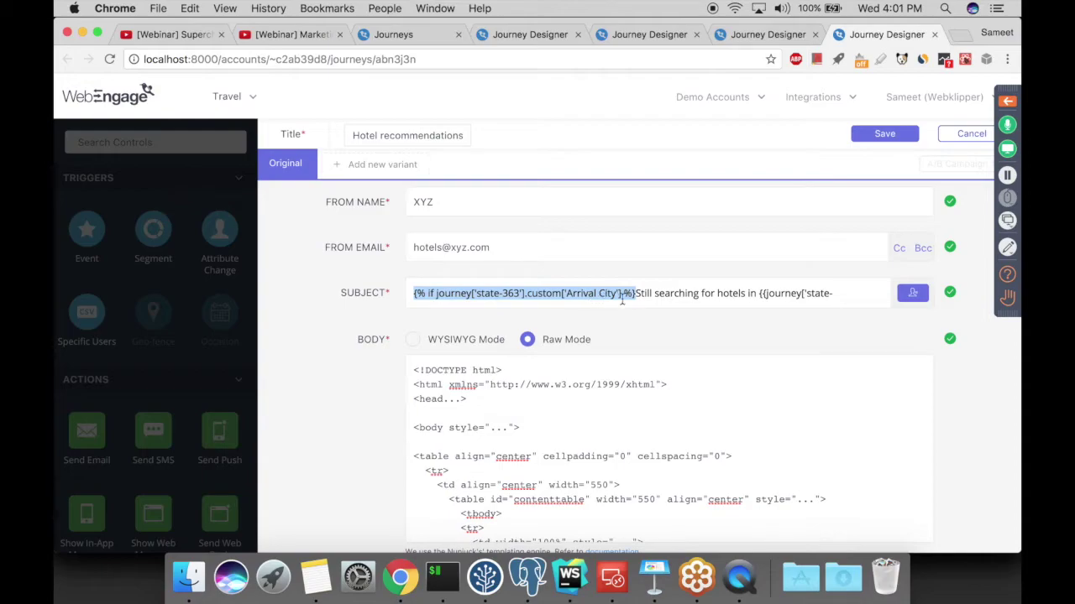
pyautogui.click(727, 295)
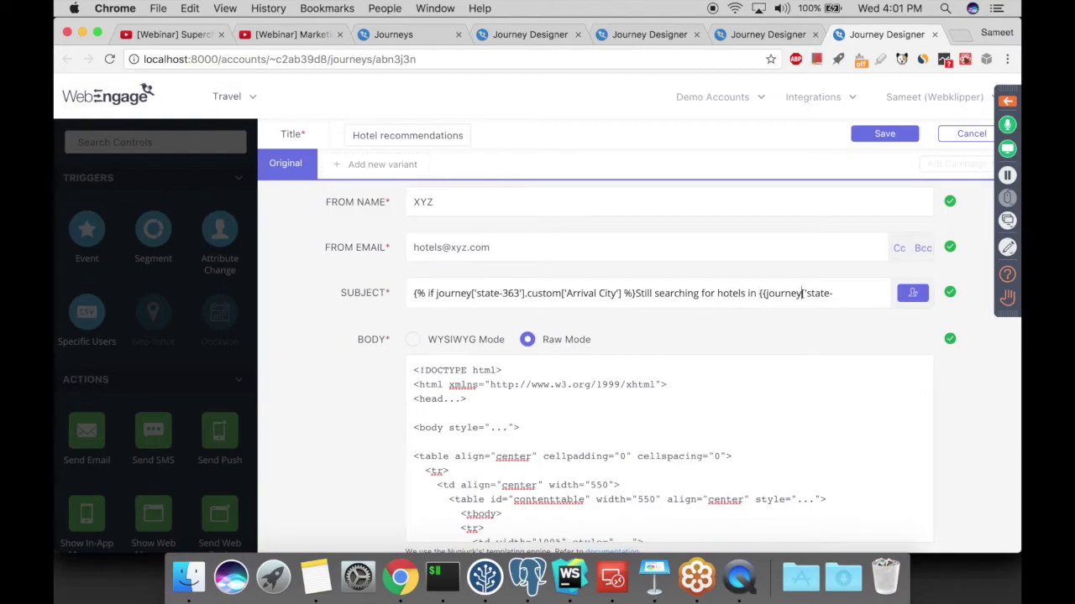
pyautogui.hscroll(5, 814, 293)
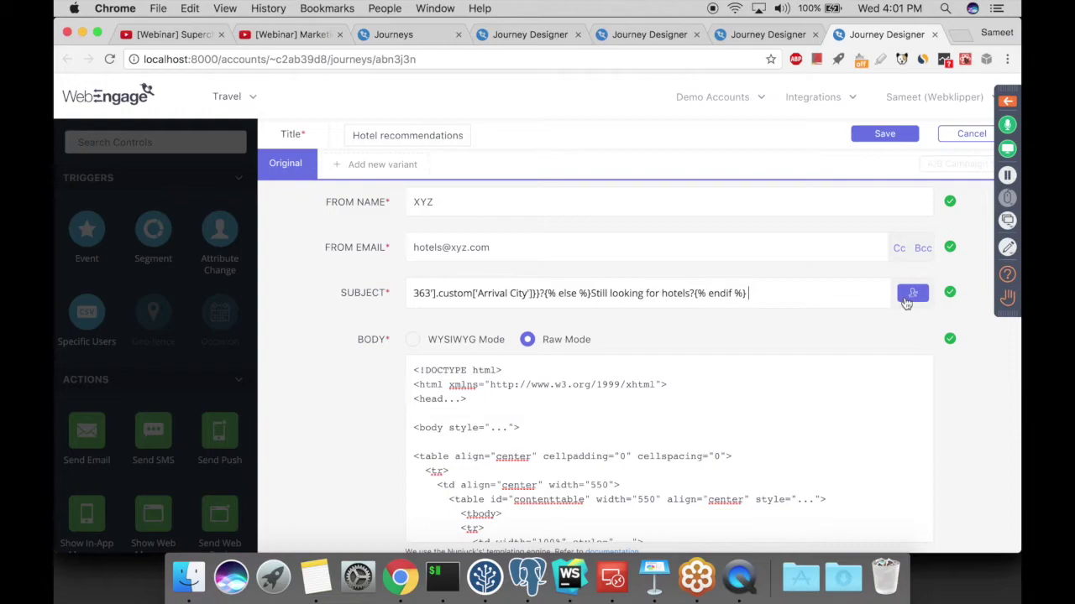
# Check which journey states can supply personalization tokens for the subject, then dismiss the list without inserting any.
pyautogui.click(912, 293)
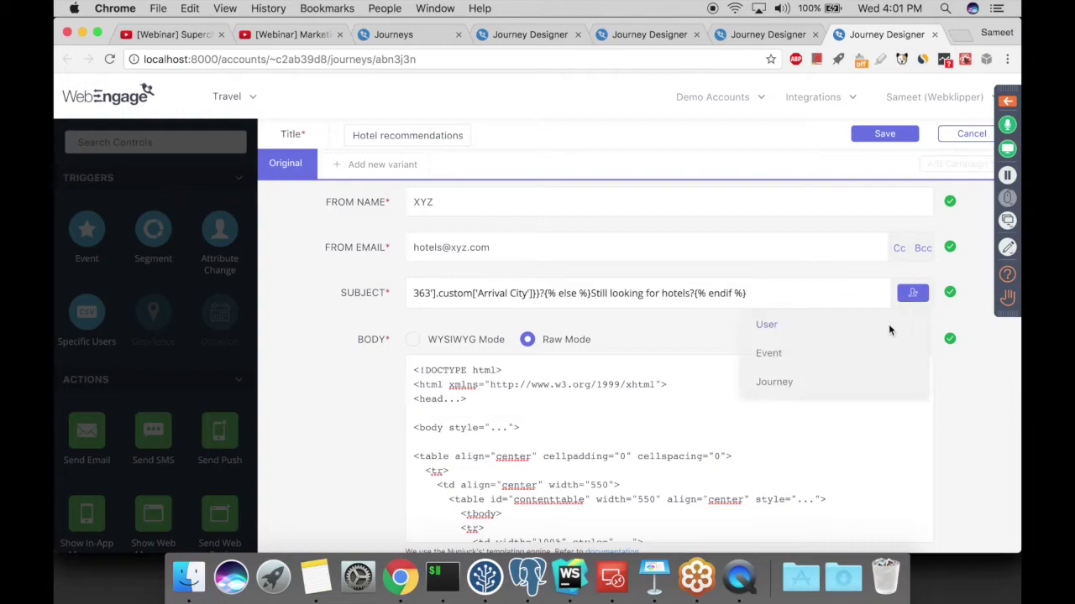
pyautogui.click(782, 382)
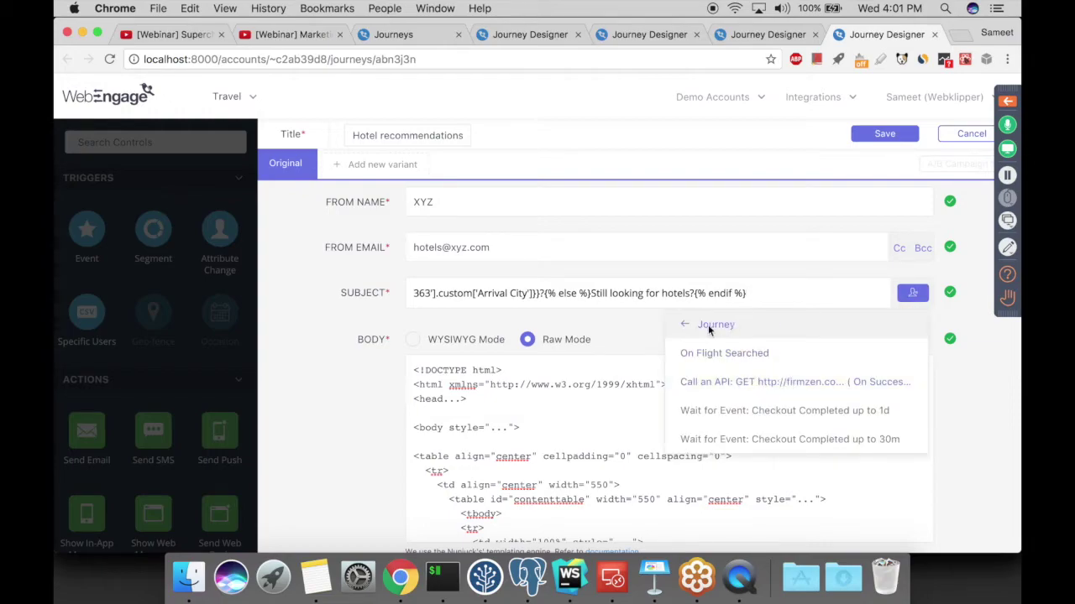
pyautogui.click(623, 314)
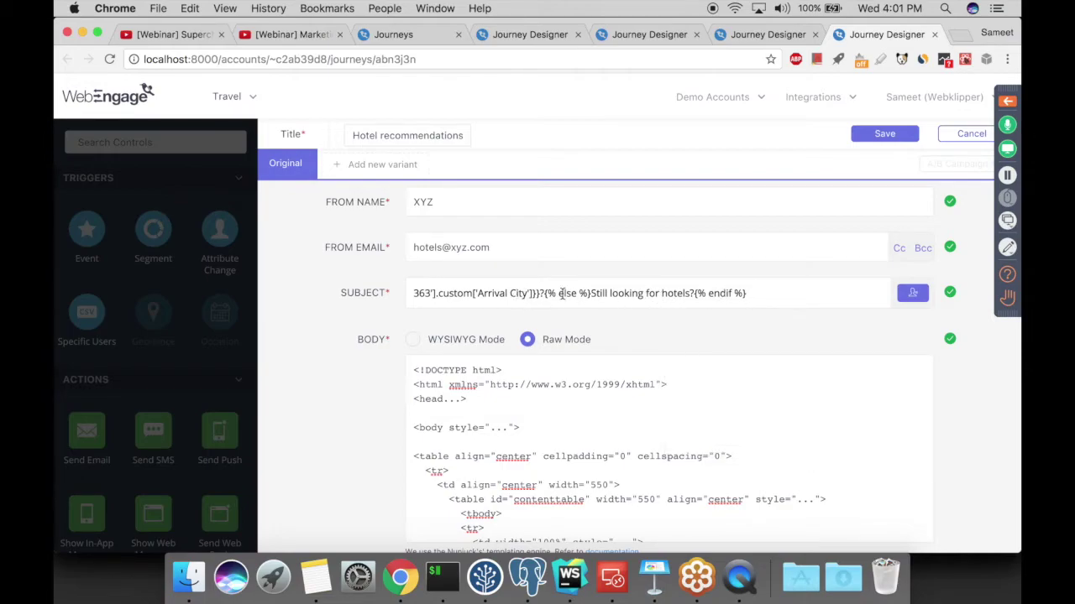
# Highlight the fallback text "Still looking for hotels?" in the subject's else branch.
pyautogui.click(590, 294)
pyautogui.moveTo(590, 293); pyautogui.dragTo(696, 293)
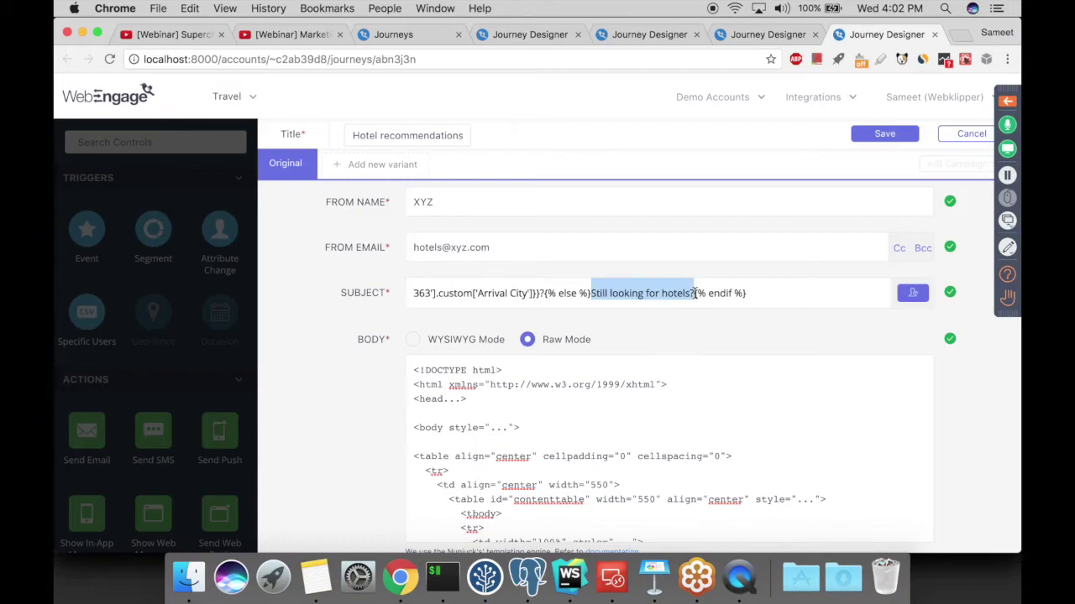
pyautogui.press('End')
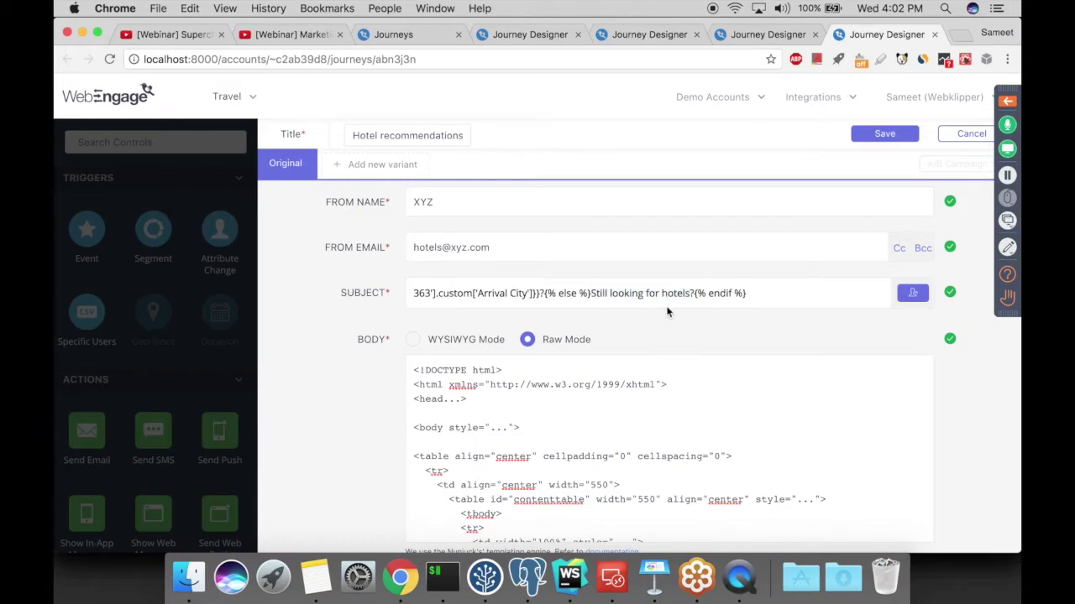
# Check which response attributes the API call offers as journey tokens for the subject, without inserting any.
pyautogui.click(912, 301)
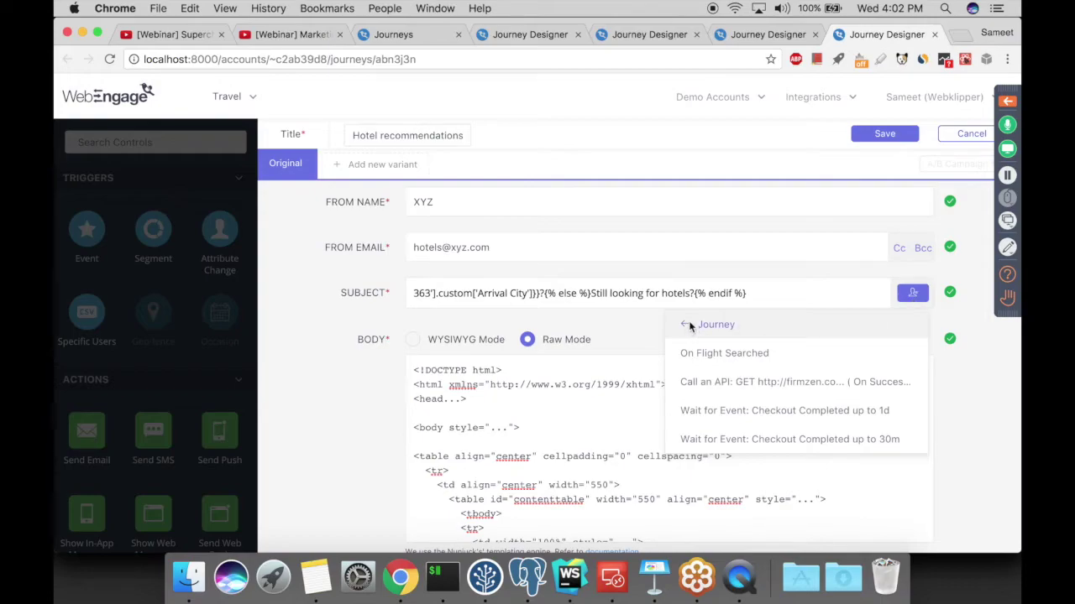
pyautogui.click(731, 384)
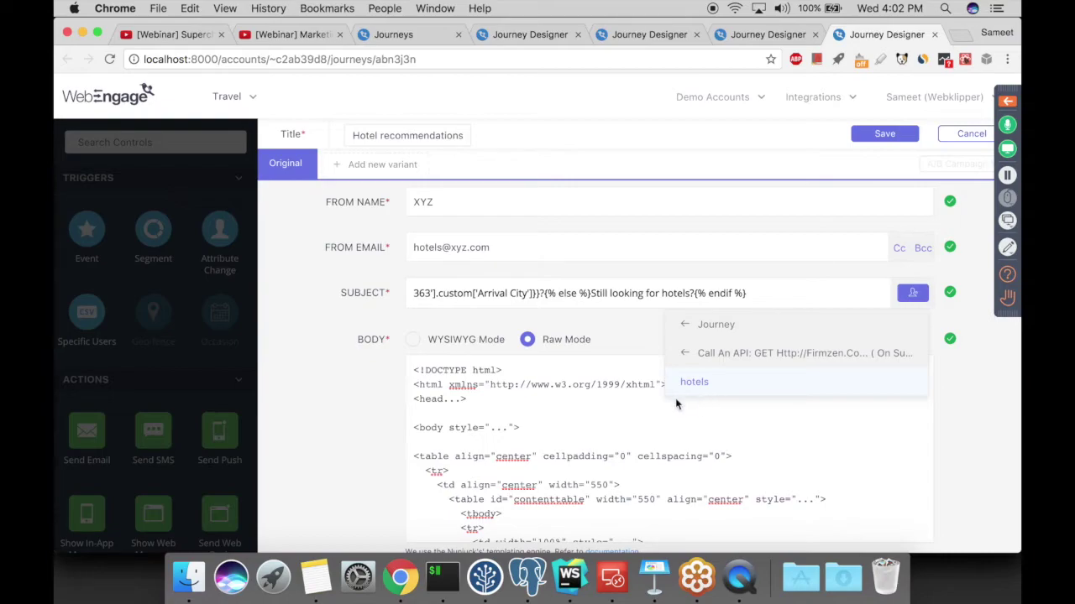
pyautogui.click(604, 411)
# Find the header image's link in the email body and highlight its markup and the Arrival City token in its URL.
pyautogui.scroll(-3, 600, 432)
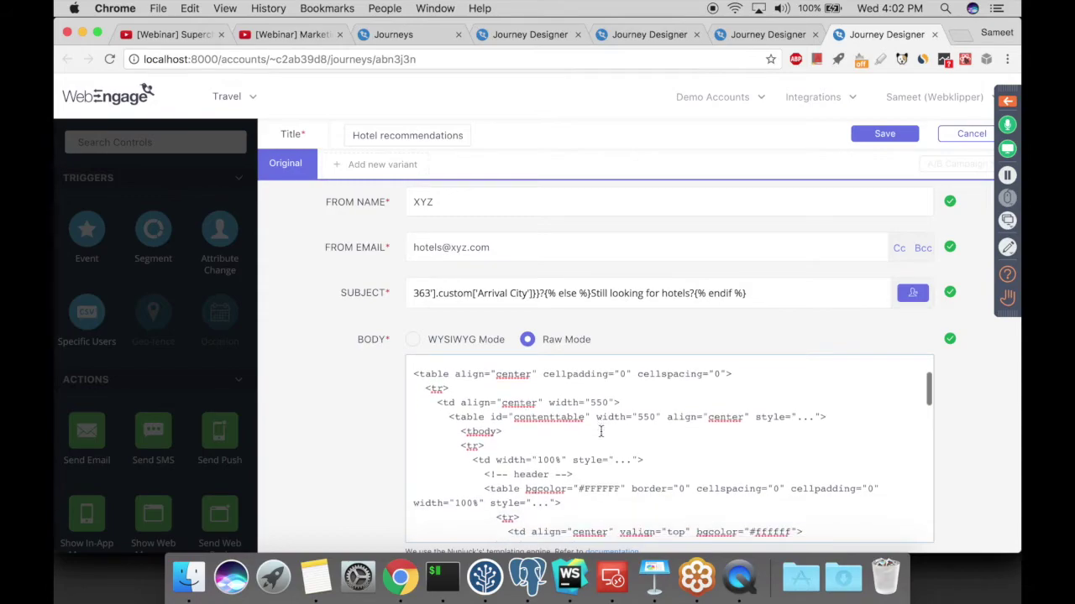
pyautogui.scroll(-2, 373, 395)
pyautogui.scroll(-4, 576, 374)
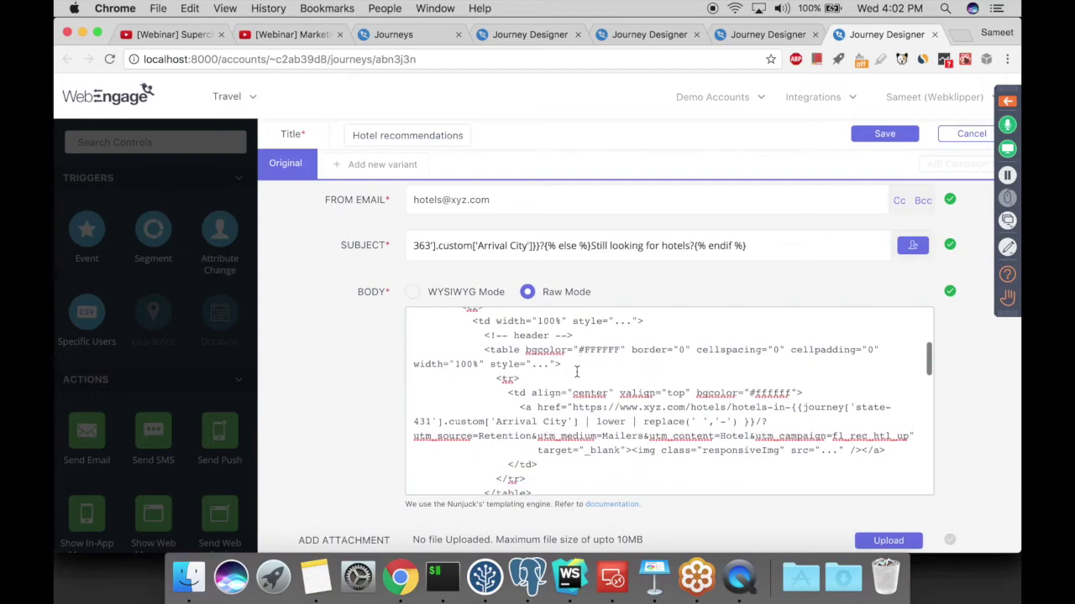
pyautogui.moveTo(519, 408); pyautogui.dragTo(887, 450)
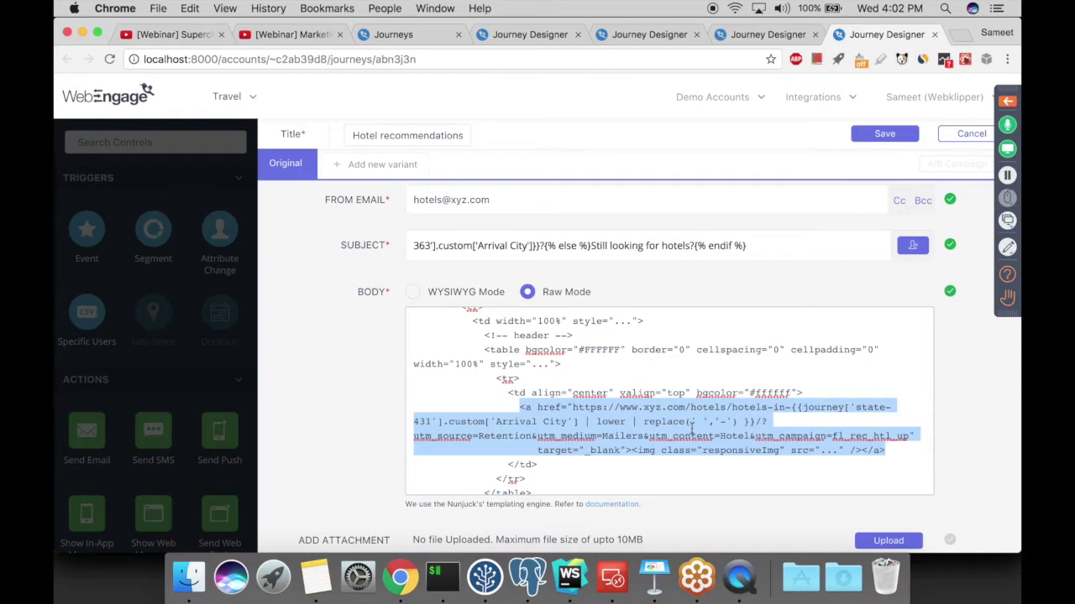
pyautogui.click(765, 408)
pyautogui.moveTo(791, 409); pyautogui.dragTo(577, 421)
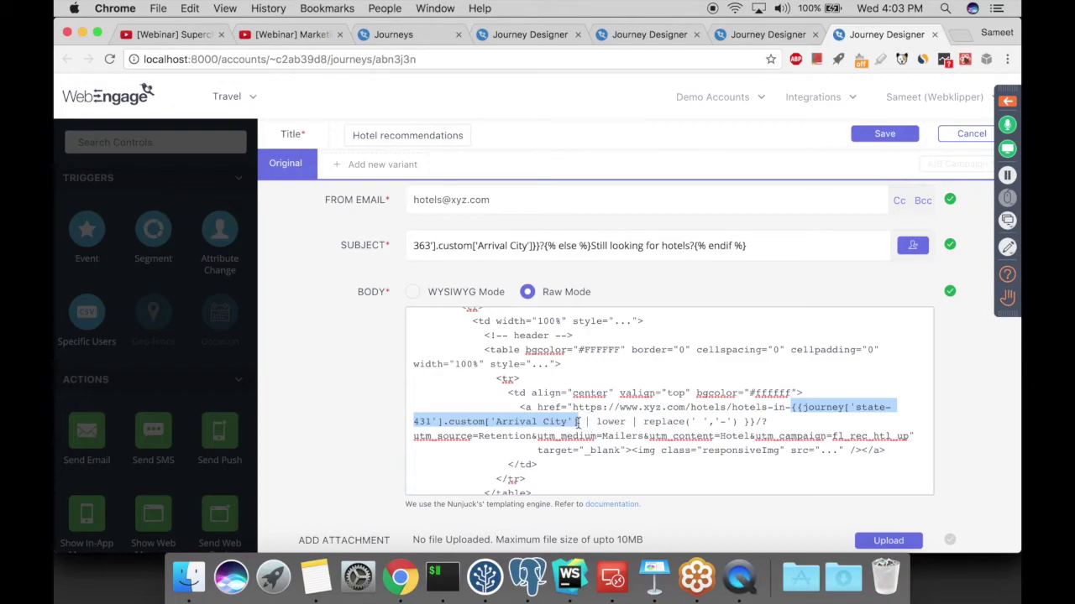
# Point out the lower filter applied to the Arrival City token in the header link's URL.
pyautogui.click(577, 422)
pyautogui.moveTo(590, 423); pyautogui.dragTo(626, 422)
pyautogui.click(623, 422)
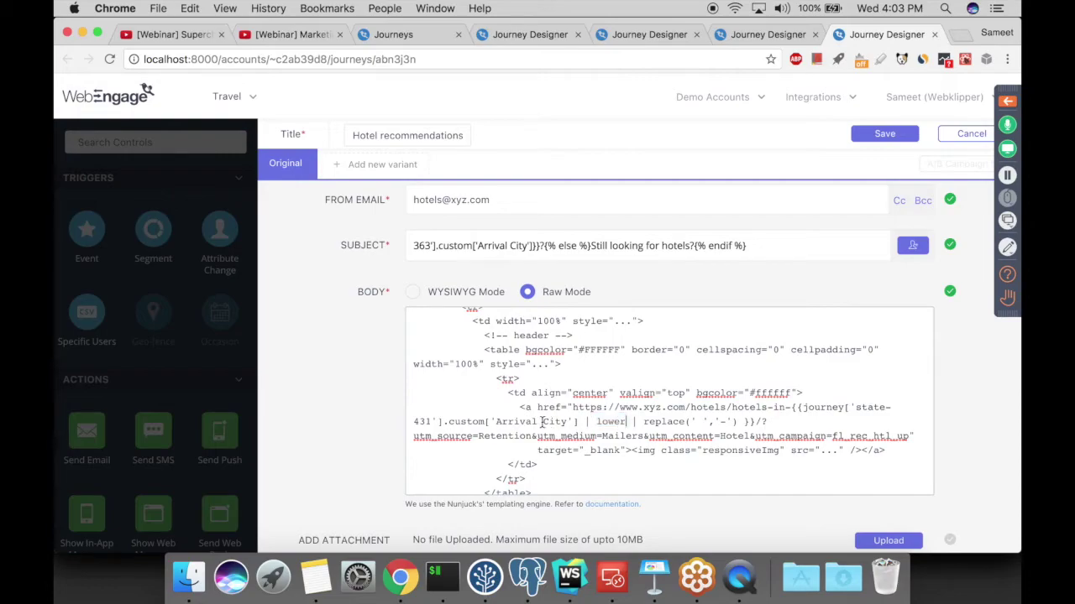
pyautogui.doubleClick(554, 422)
pyautogui.click(567, 423)
pyautogui.doubleClick(601, 423)
pyautogui.click(626, 423)
# Highlight the replace(' ','-') filter and the complete filtered Arrival City expression in the header link's URL.
pyautogui.moveTo(642, 424); pyautogui.dragTo(694, 424)
pyautogui.click(696, 423)
pyautogui.moveTo(737, 424); pyautogui.dragTo(683, 421)
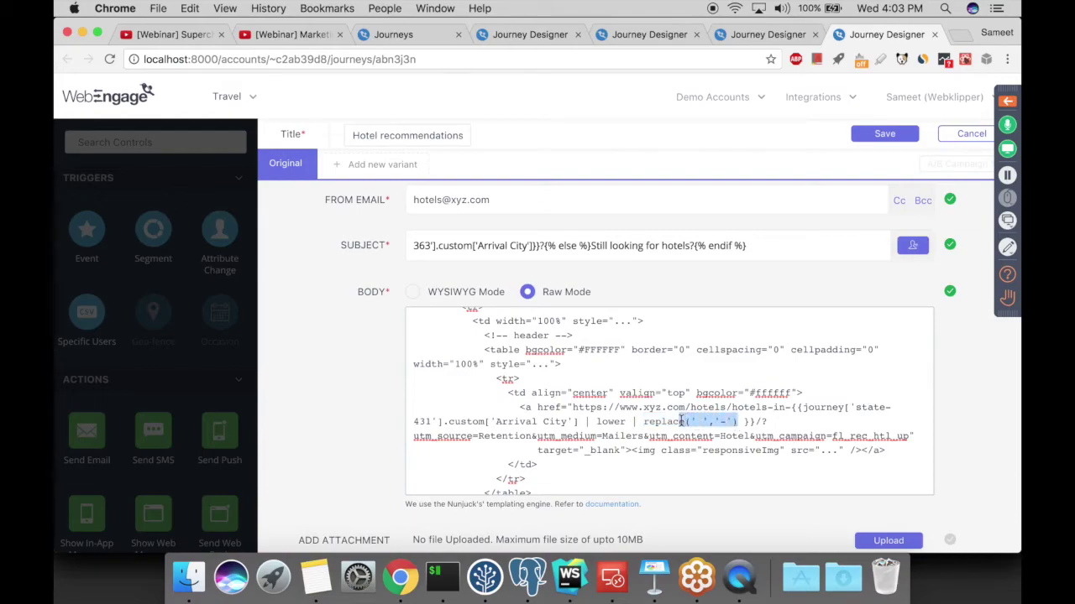
pyautogui.moveTo(683, 421); pyautogui.dragTo(478, 426)
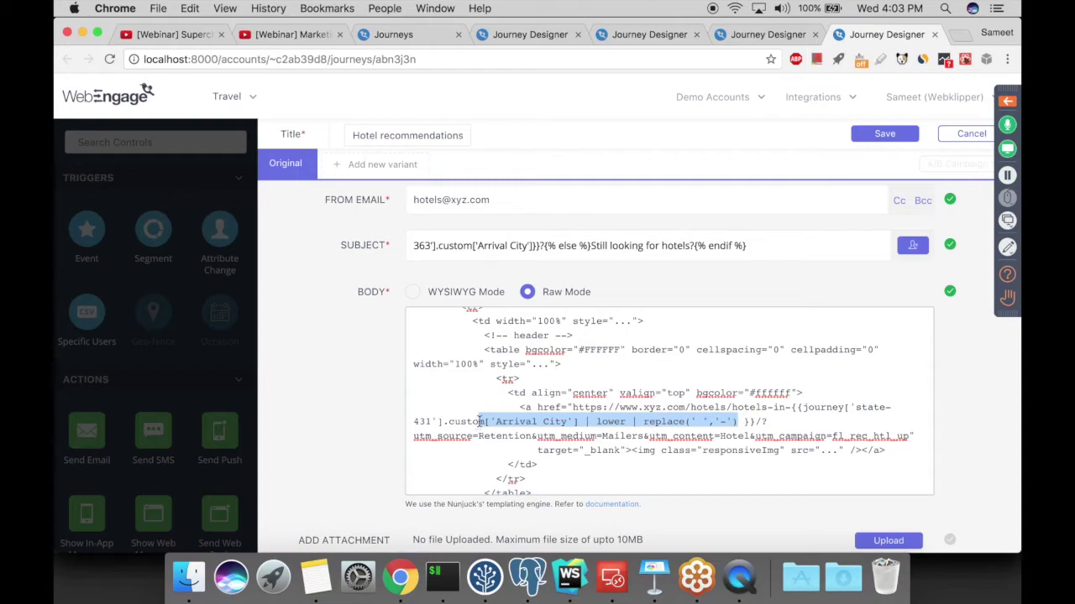
pyautogui.click(480, 421)
pyautogui.moveTo(490, 421); pyautogui.dragTo(746, 421)
# Compare the subject's Arrival City expression from its beginning with the filtered expression in the header link.
pyautogui.click(515, 245)
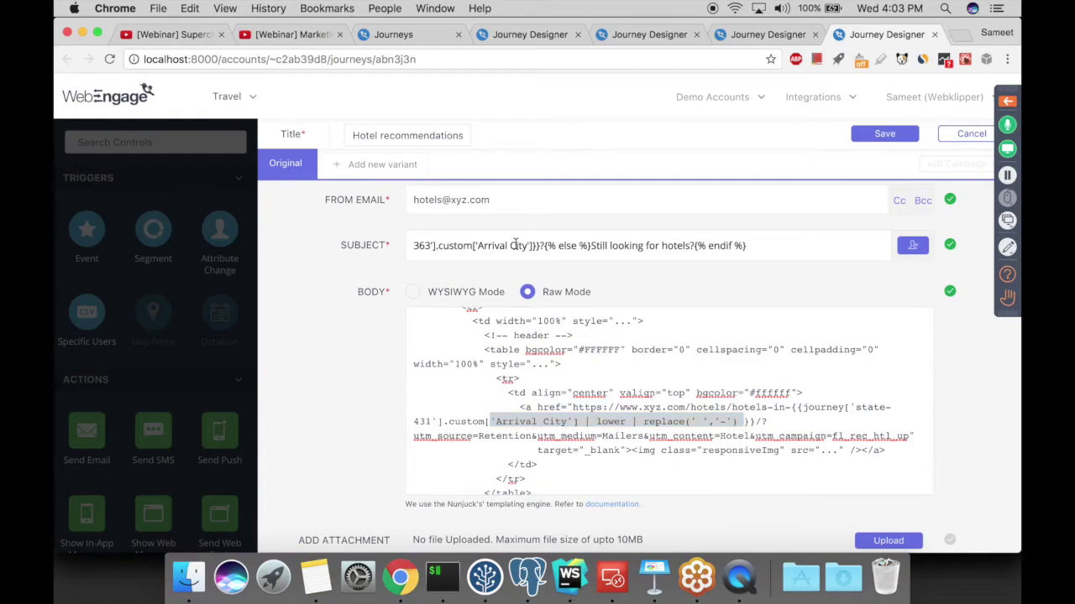
pyautogui.hotkey('ctrl', 'a')
pyautogui.write("{% if journey['state-363'].custom['Arrival City'] %}Still searching for hotels in {{journey['state")
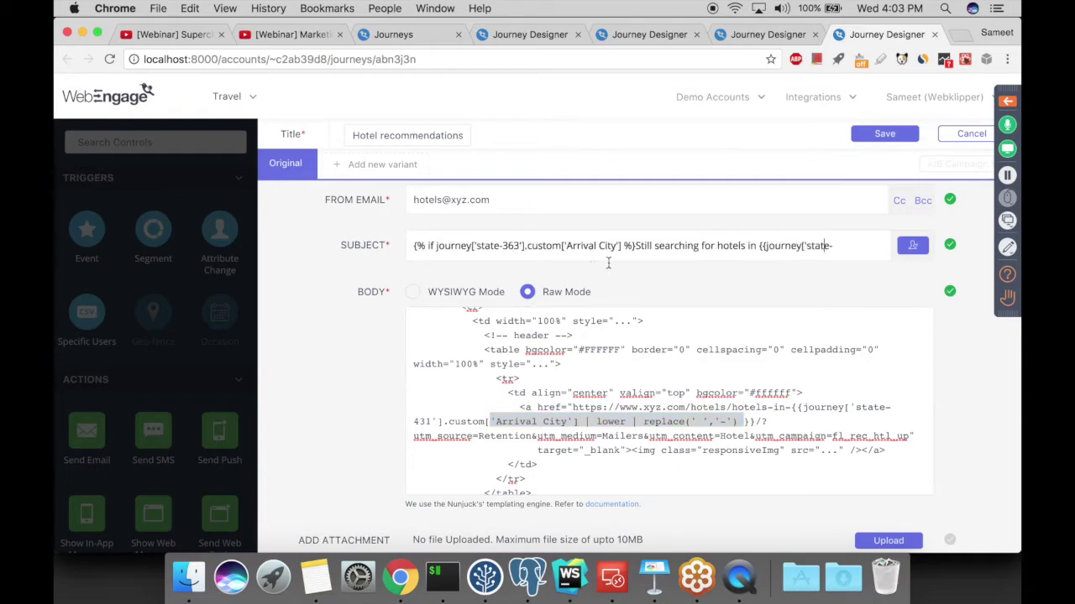
pyautogui.click(584, 427)
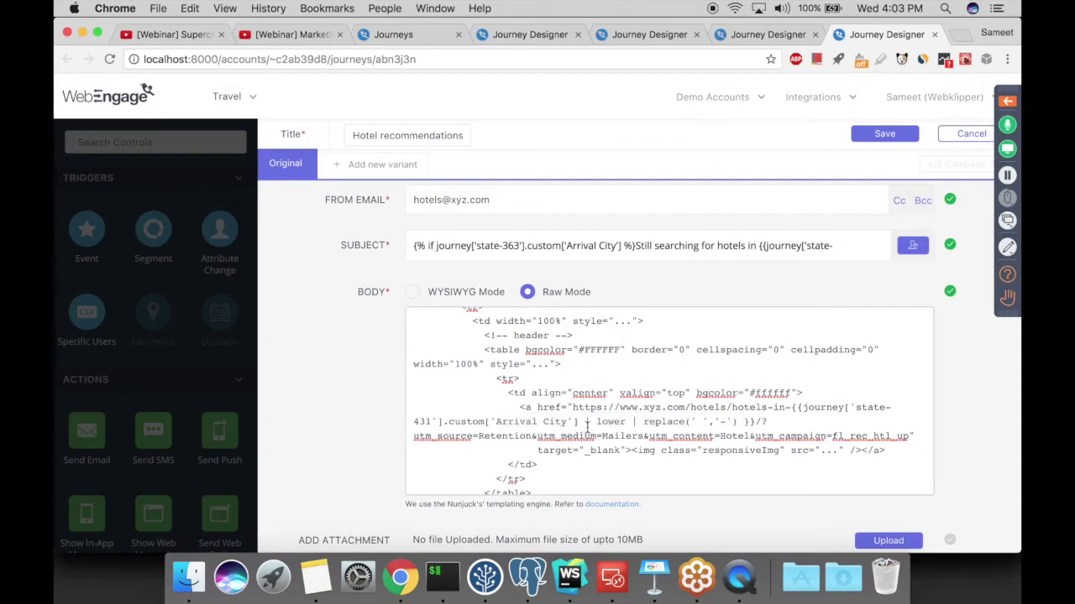
pyautogui.scroll(-1, 357, 434)
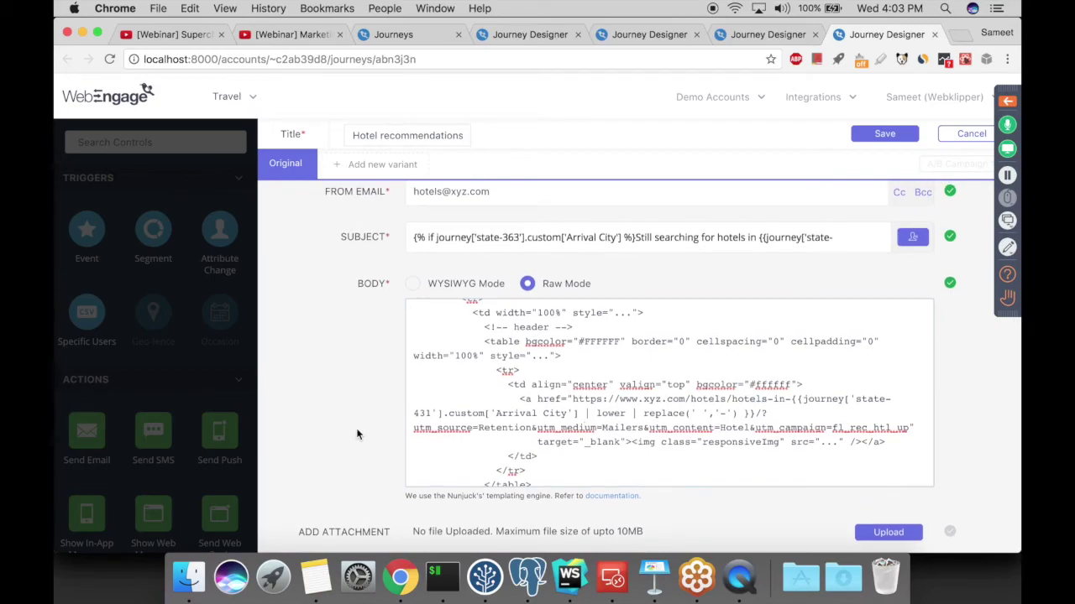
pyautogui.scroll(-1, 357, 434)
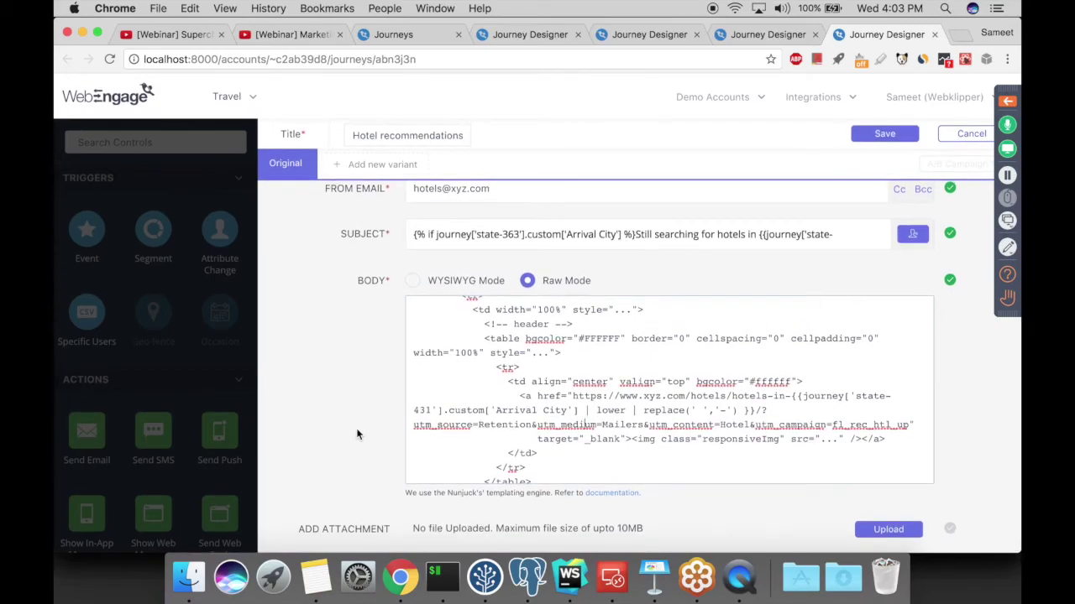
# Open the Nunjucks templating documentation from the email editor's documentation link and view the if and for tag sections.
pyautogui.click(598, 497)
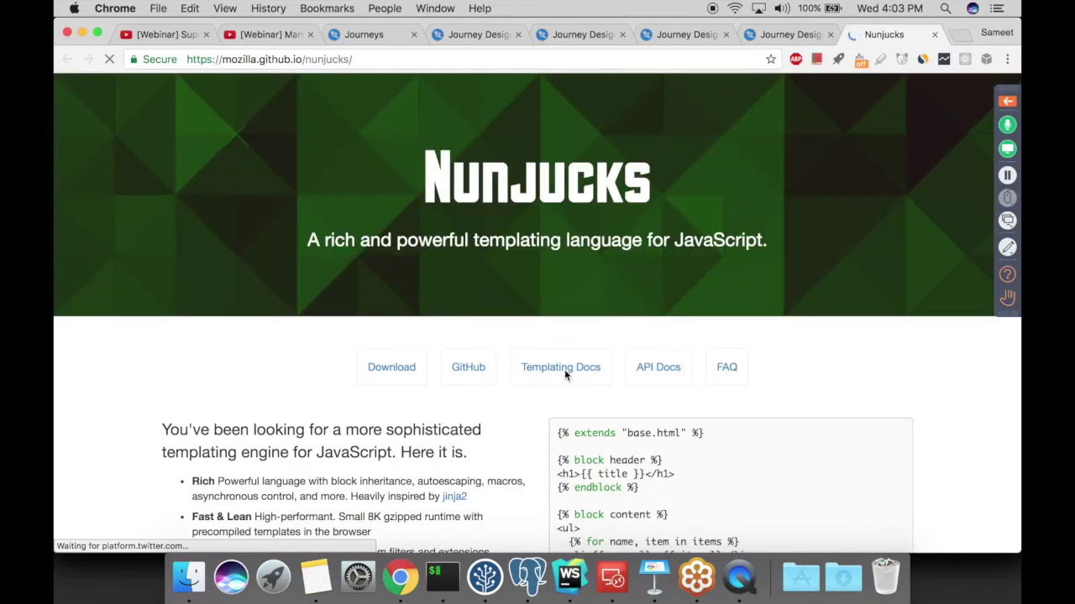
pyautogui.click(586, 371)
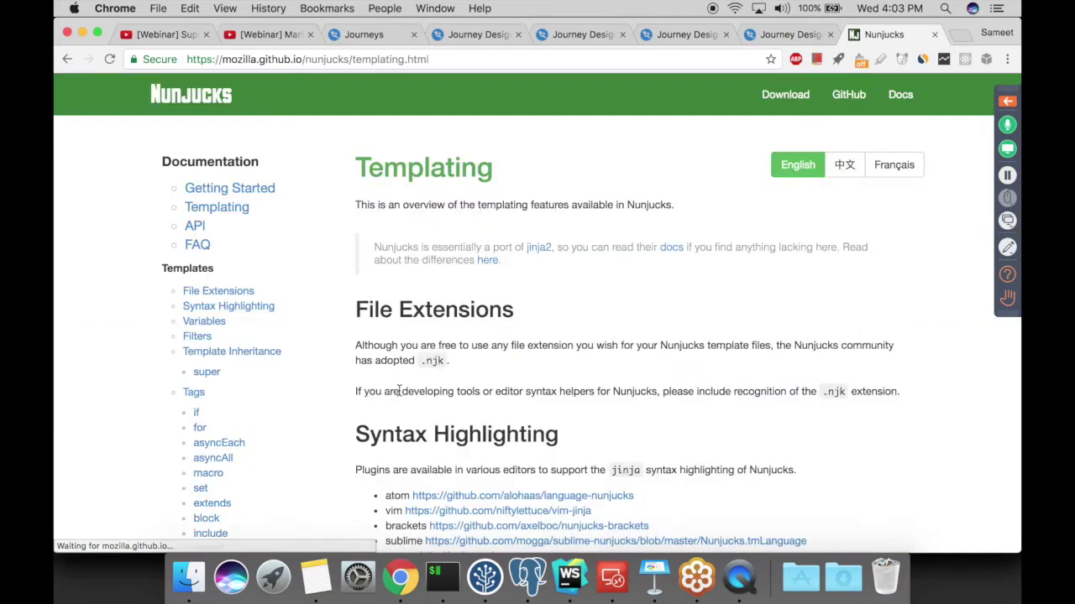
pyautogui.scroll(-2, 450, 408)
pyautogui.scroll(-3, 450, 407)
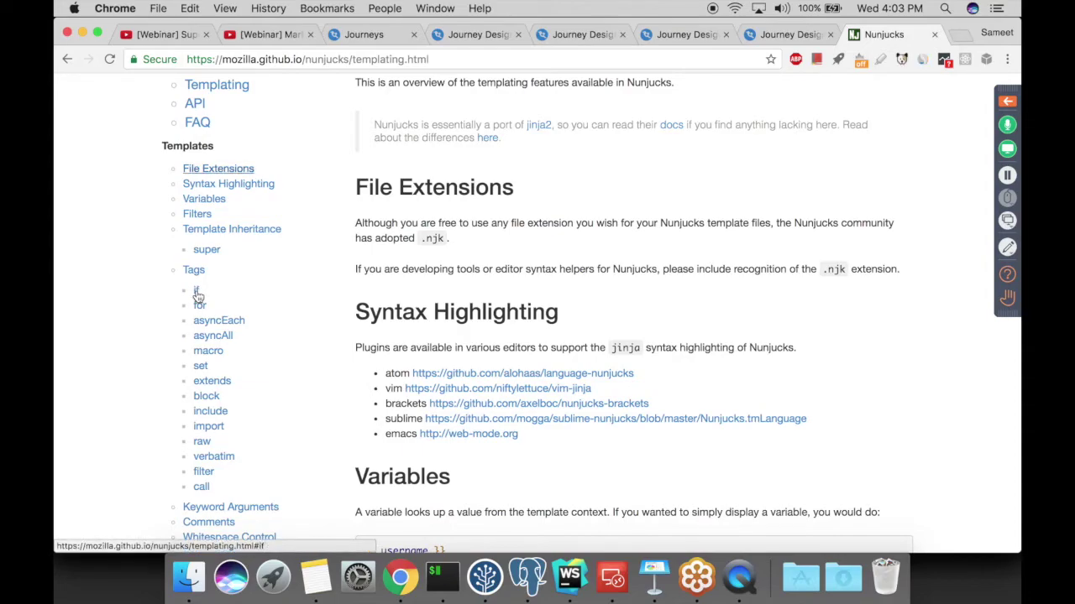
pyautogui.click(198, 290)
pyautogui.click(200, 262)
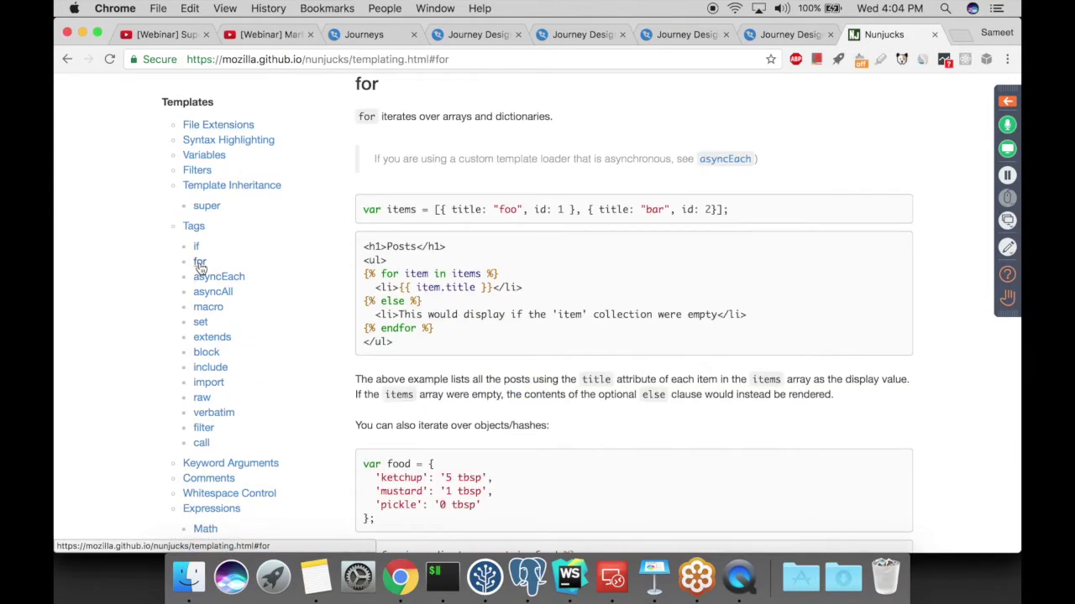
# Look through the documentation's expressions, global functions and builtin filters, including lower and replace.
pyautogui.scroll(-5, 220, 328)
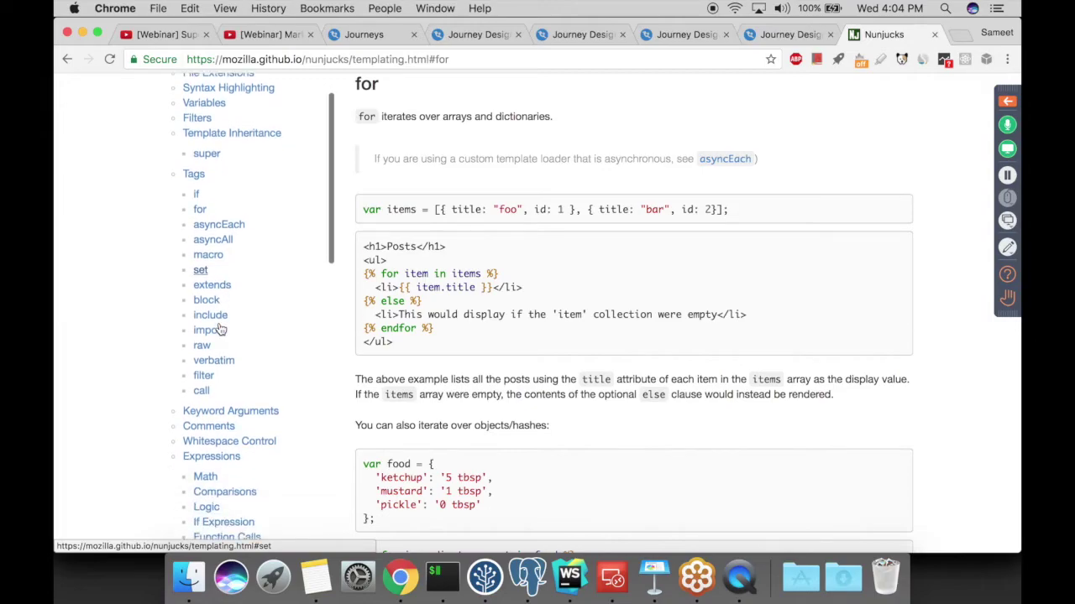
pyautogui.scroll(-6, 222, 410)
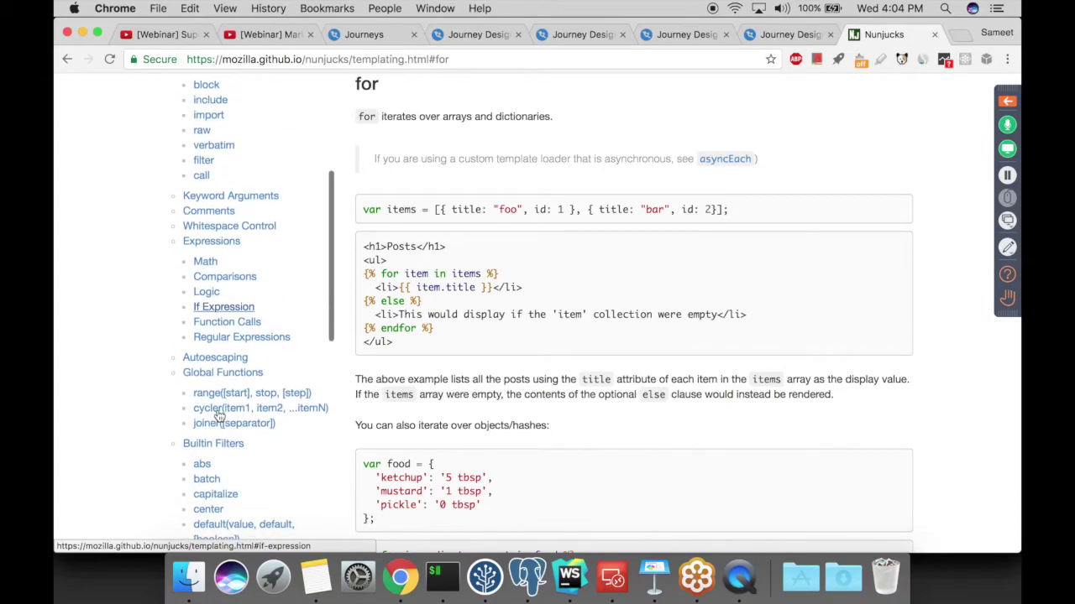
pyautogui.scroll(-3, 220, 415)
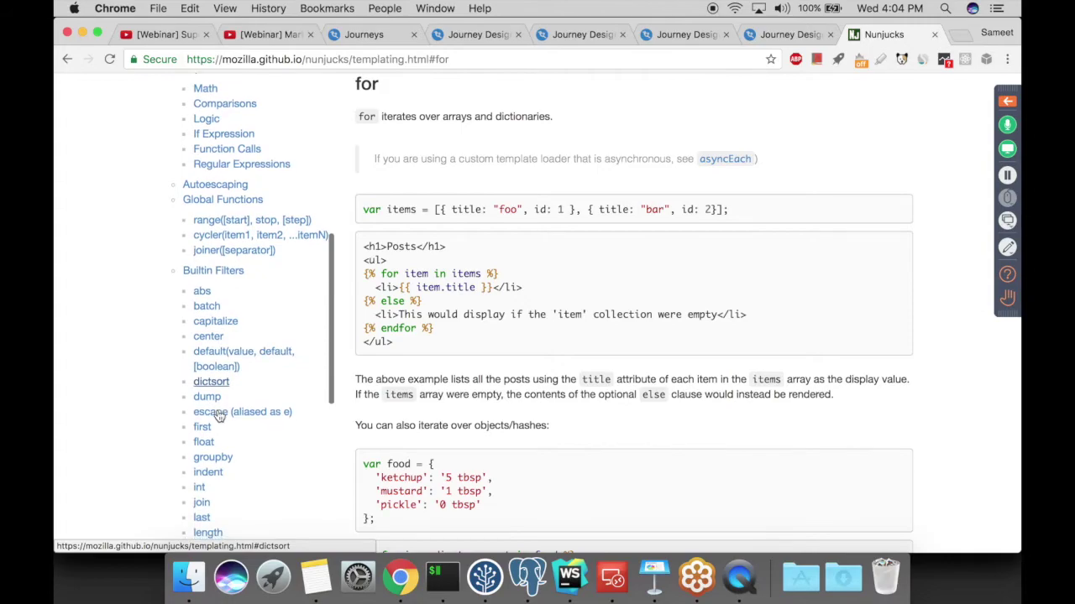
pyautogui.scroll(-4, 216, 442)
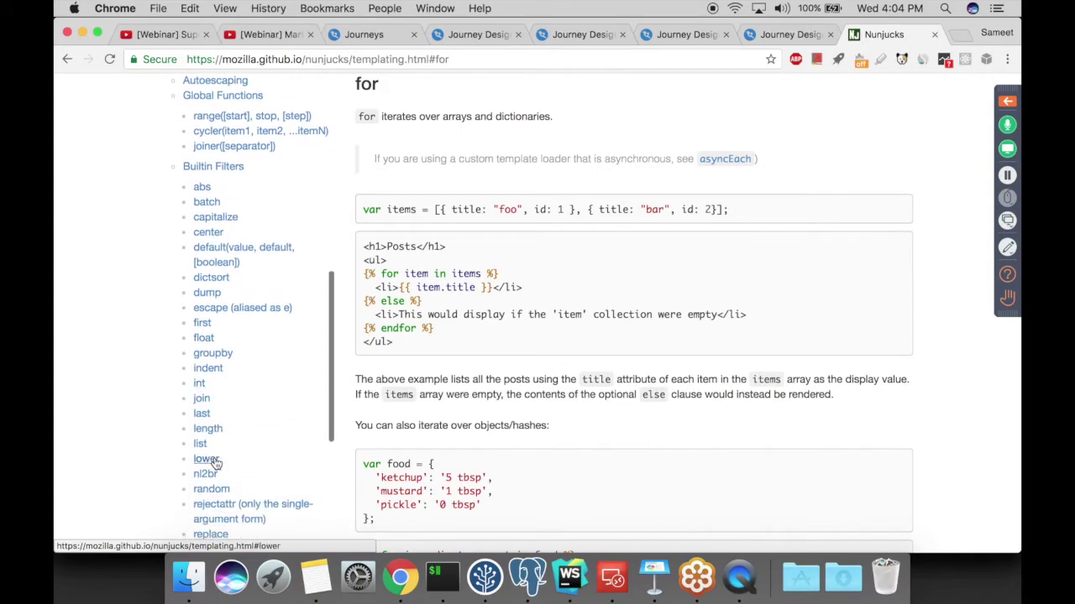
pyautogui.scroll(-4, 213, 474)
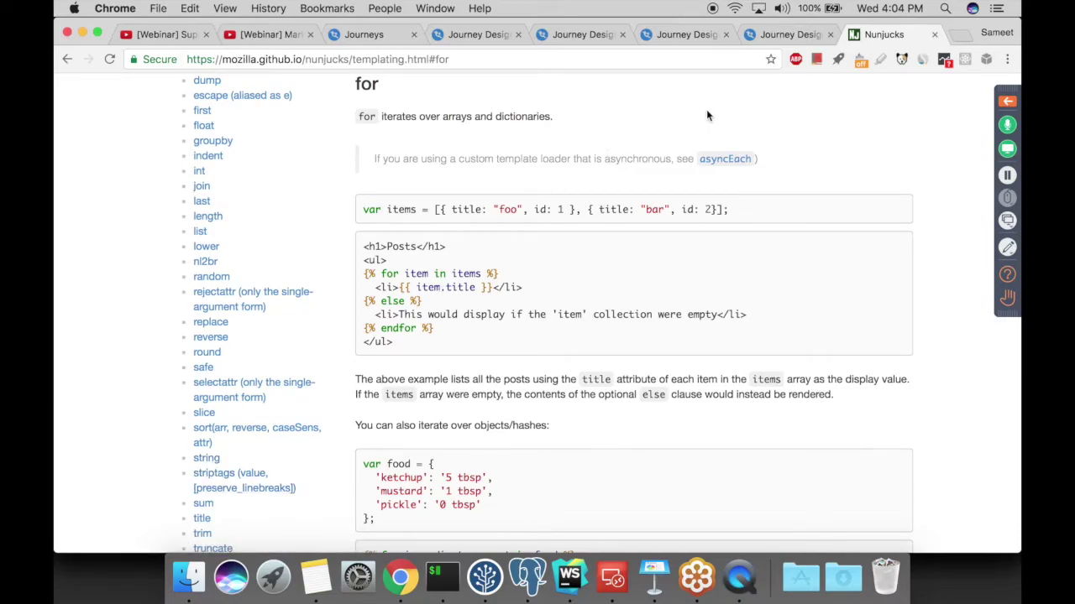
# Return to the Hotel recommendations email editor and highlight the header link's markup up to the Arrival City token.
pyautogui.click(754, 38)
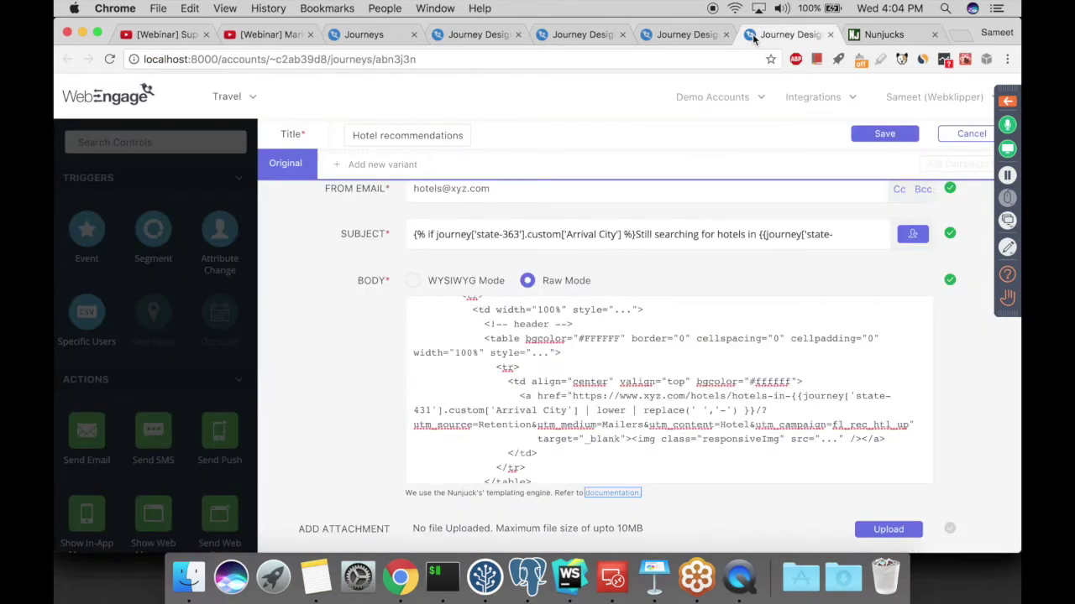
pyautogui.moveTo(507, 367); pyautogui.dragTo(579, 409)
pyautogui.click(583, 409)
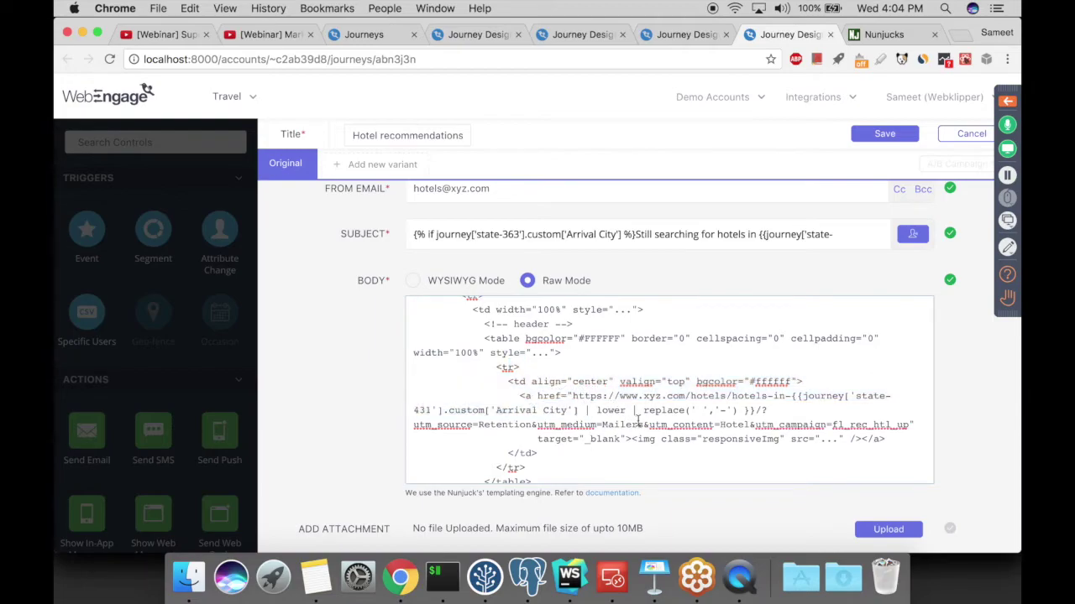
# Find the wallet balance condition in the email body's content table and highlight the block from if to endif.
pyautogui.scroll(-1, 636, 420)
pyautogui.scroll(-5, 637, 422)
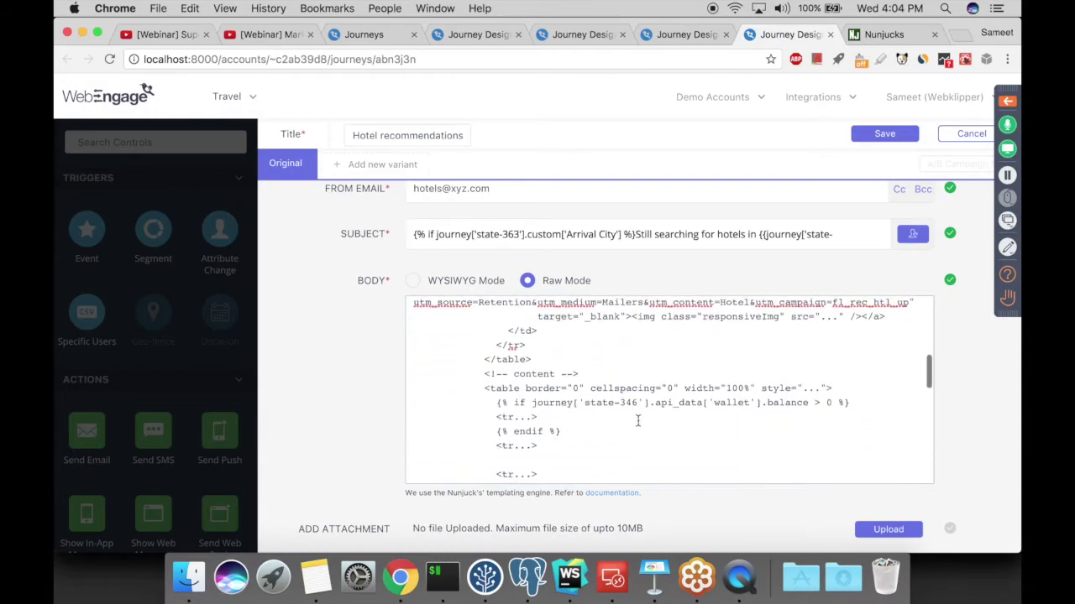
pyautogui.scroll(-2, 637, 421)
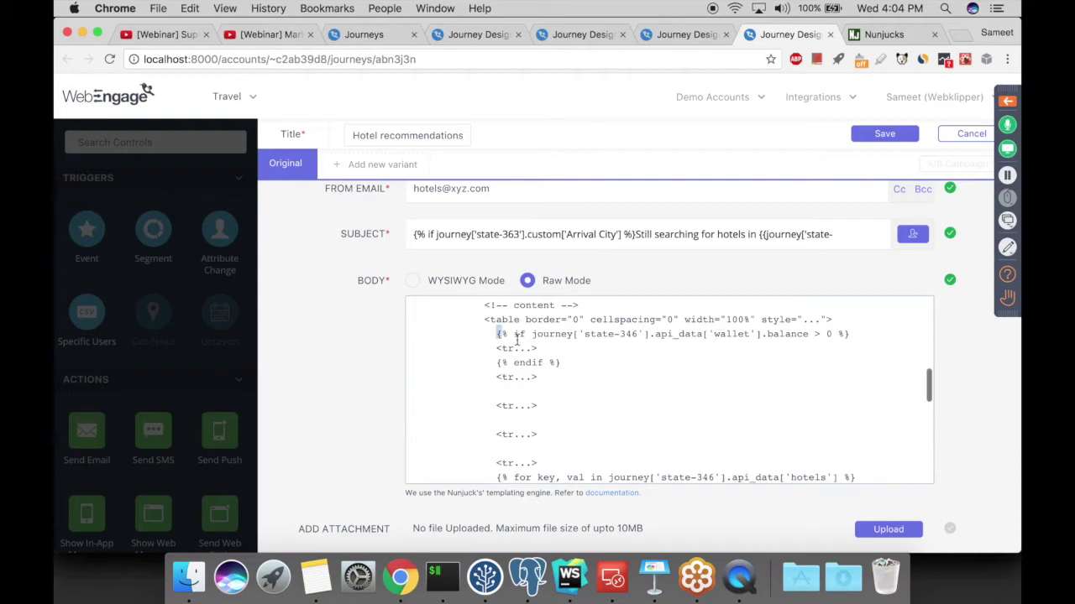
pyautogui.moveTo(497, 333); pyautogui.dragTo(566, 363)
pyautogui.click(552, 363)
# Point out the journey['state-346'].api_data['wallet'].balance > 0 condition and the table row enclosed before its endif.
pyautogui.moveTo(531, 334); pyautogui.dragTo(717, 336)
pyautogui.click(720, 336)
pyautogui.tripleClick(773, 335)
pyautogui.click(773, 335)
pyautogui.moveTo(492, 351); pyautogui.dragTo(547, 351)
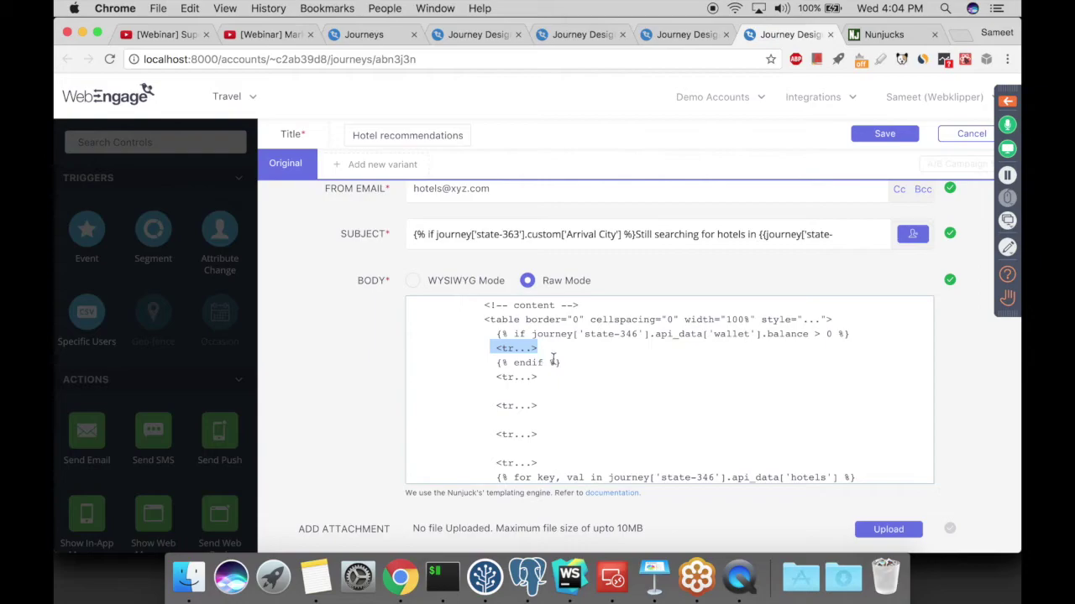
pyautogui.moveTo(561, 363); pyautogui.dragTo(510, 347)
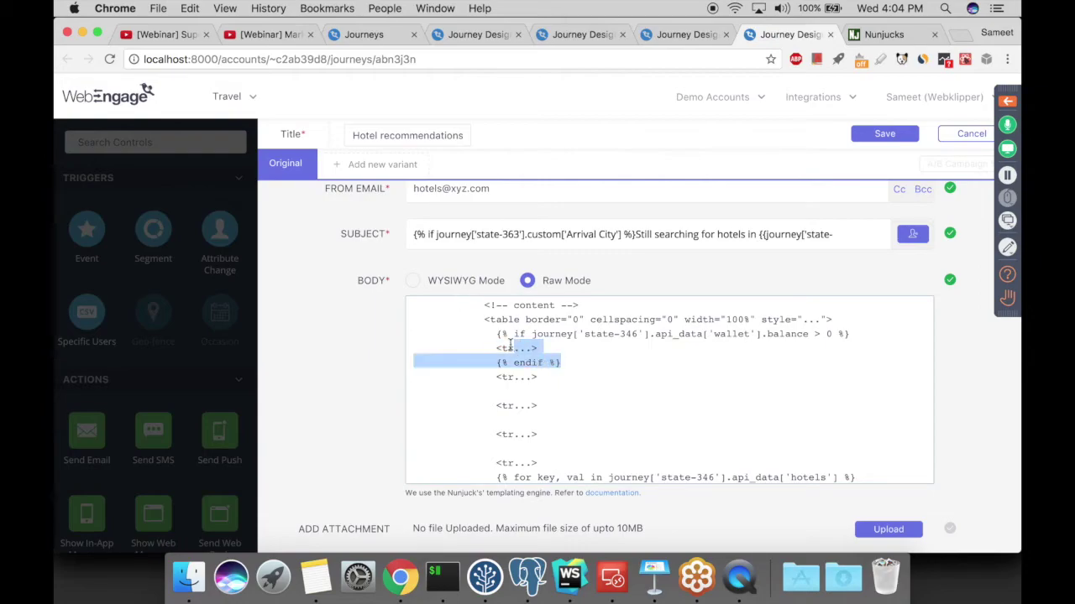
pyautogui.click(509, 346)
# Find the hotels for loop and highlight its journey['state-346'].api_data['hotels'] source and its key, val variables.
pyautogui.scroll(-2, 540, 408)
pyautogui.scroll(-5, 542, 410)
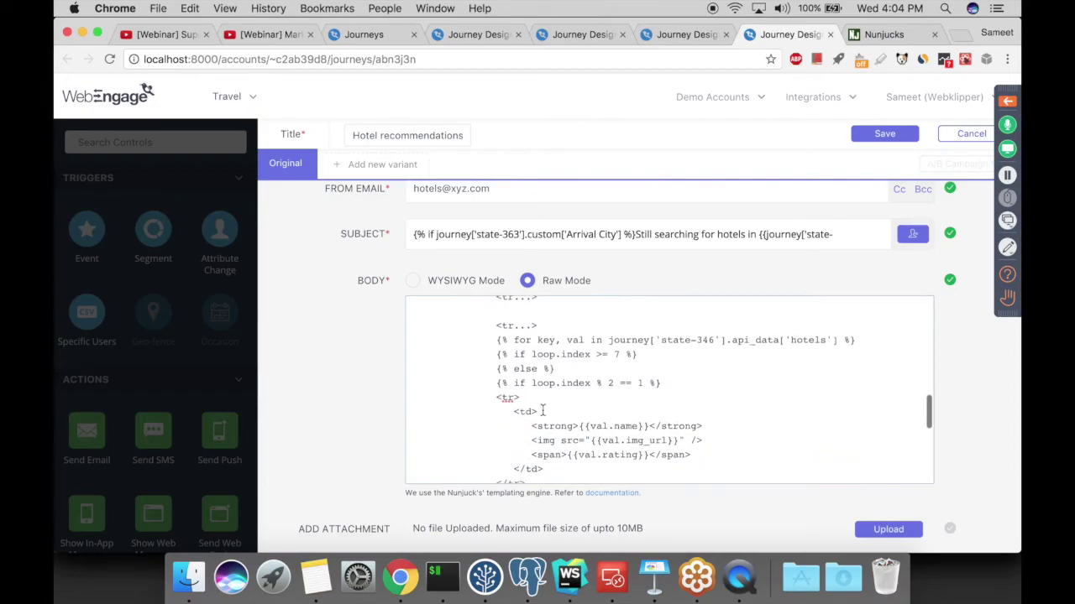
pyautogui.scroll(-1, 534, 397)
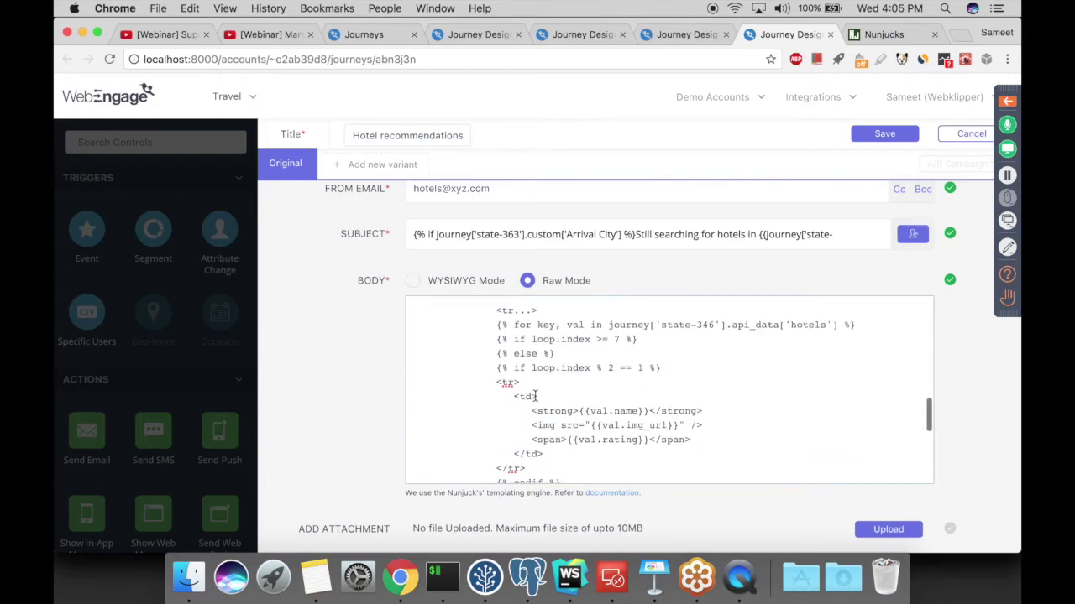
pyautogui.moveTo(609, 325); pyautogui.dragTo(841, 324)
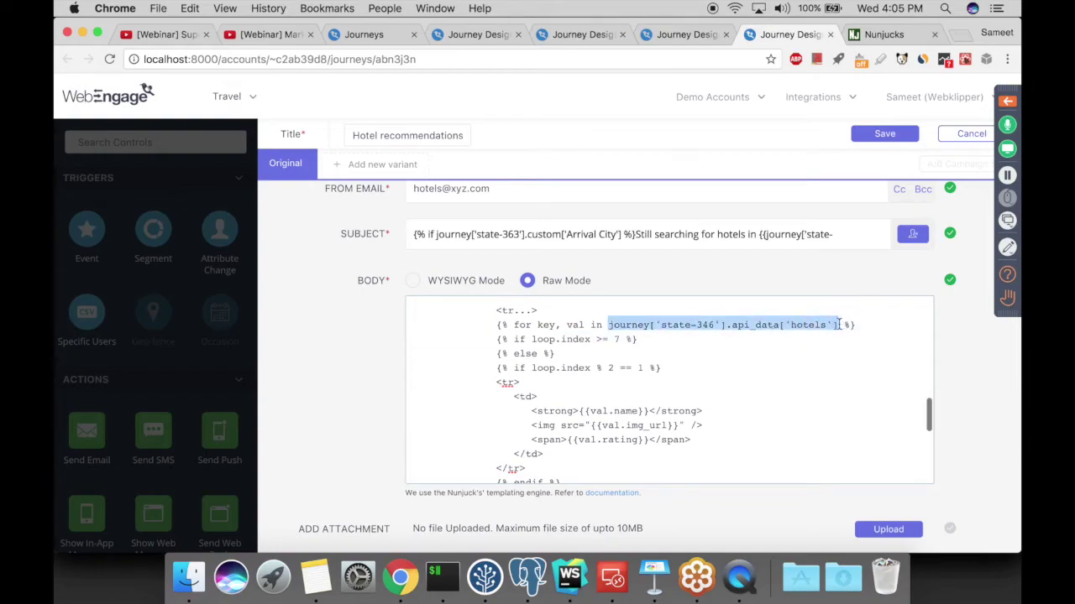
pyautogui.click(541, 325)
pyautogui.moveTo(543, 324); pyautogui.dragTo(580, 323)
pyautogui.click(581, 324)
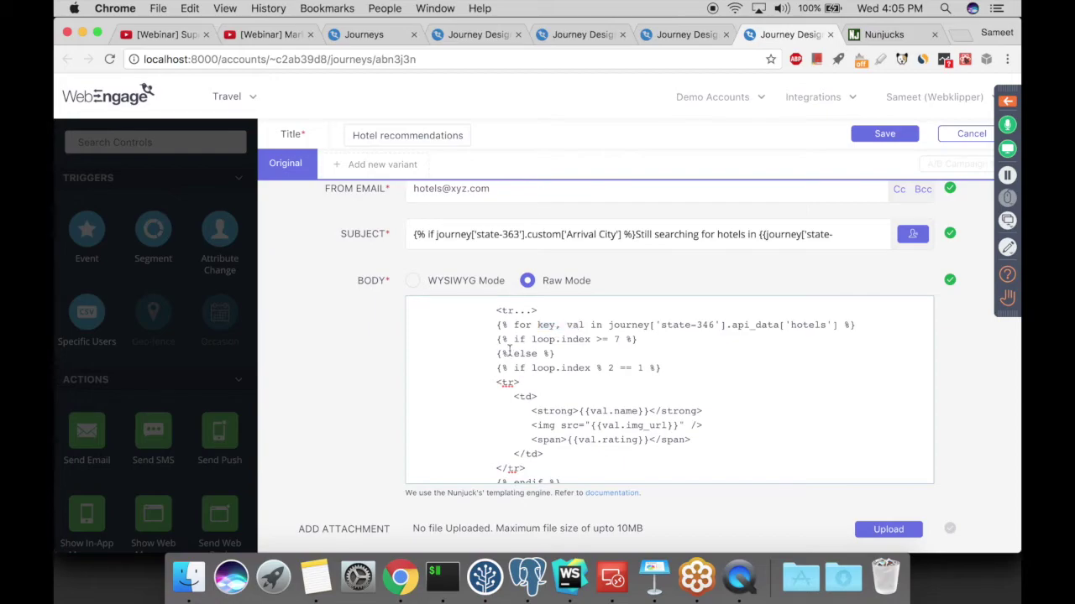
# Highlight the if loop.index >= 7 condition inside the hotels loop.
pyautogui.moveTo(501, 339); pyautogui.dragTo(636, 339)
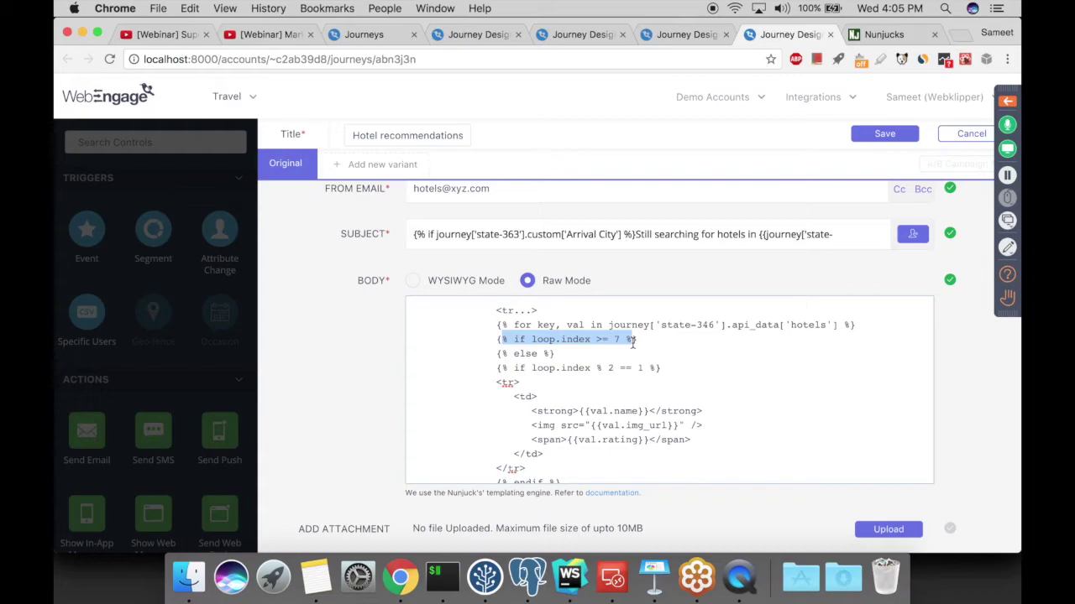
pyautogui.click(565, 363)
pyautogui.scroll(-3, 567, 359)
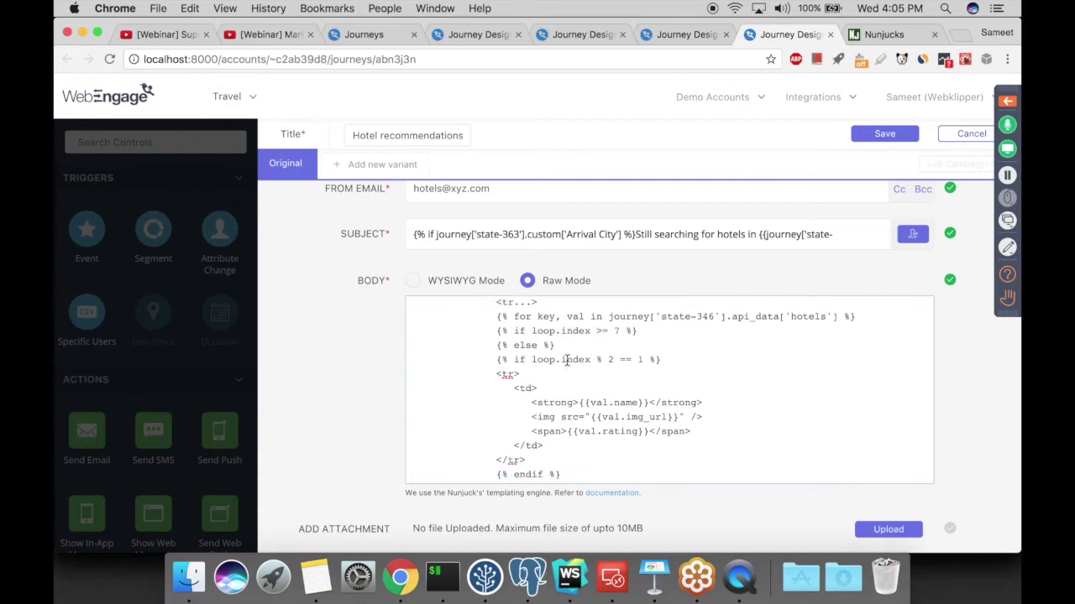
# Highlight the hotel table cell markup containing the name, image and rating inside the loop.
pyautogui.moveTo(514, 342); pyautogui.dragTo(691, 386)
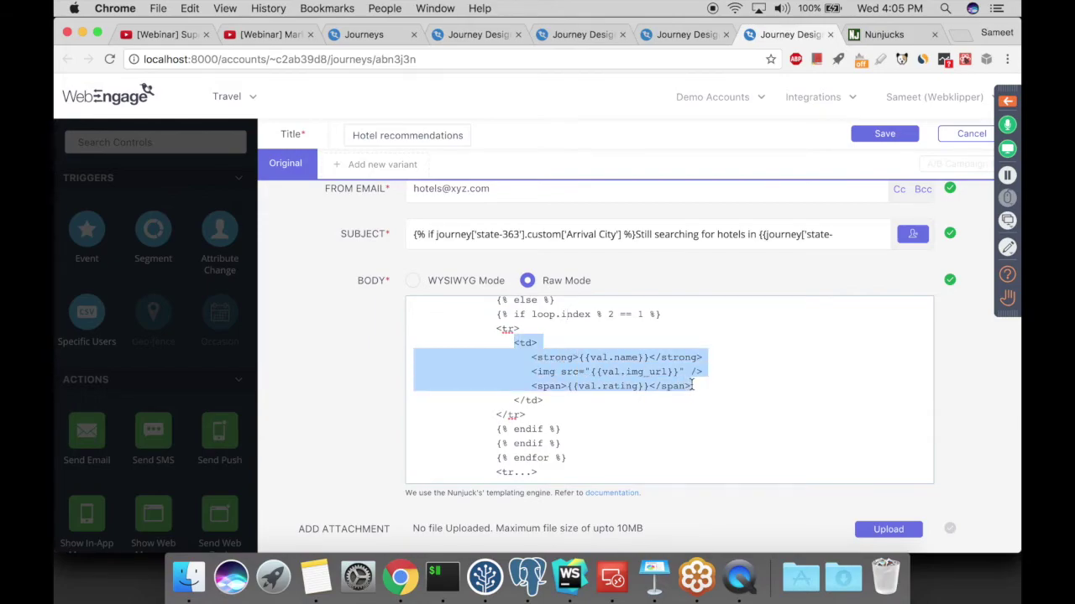
pyautogui.click(600, 357)
pyautogui.scroll(2, 600, 356)
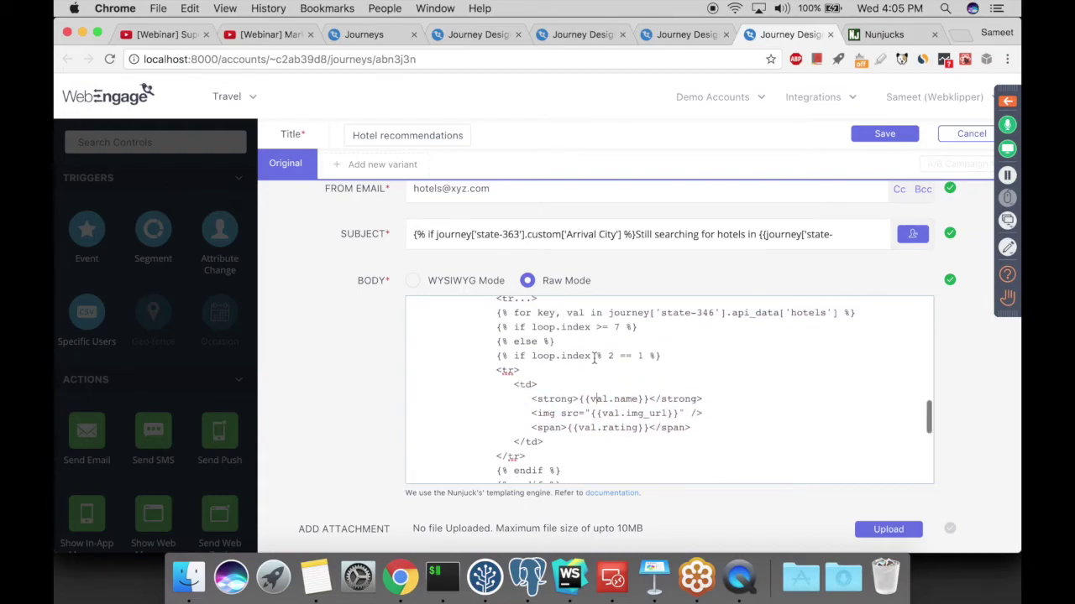
# Compare the loop's key and val variables with the val.name token in the hotel cell.
pyautogui.moveTo(527, 328); pyautogui.dragTo(537, 314)
pyautogui.click(538, 314)
pyautogui.doubleClick(574, 313)
pyautogui.doubleClick(597, 399)
pyautogui.click(617, 399)
# Highlight the val.name, val.img_url and val.rating tokens and review the loop's closing tags.
pyautogui.moveTo(537, 399); pyautogui.dragTo(663, 413)
pyautogui.click(640, 399)
pyautogui.click(661, 413)
pyautogui.moveTo(568, 427); pyautogui.dragTo(637, 428)
pyautogui.click(634, 428)
pyautogui.moveTo(579, 399); pyautogui.dragTo(655, 409)
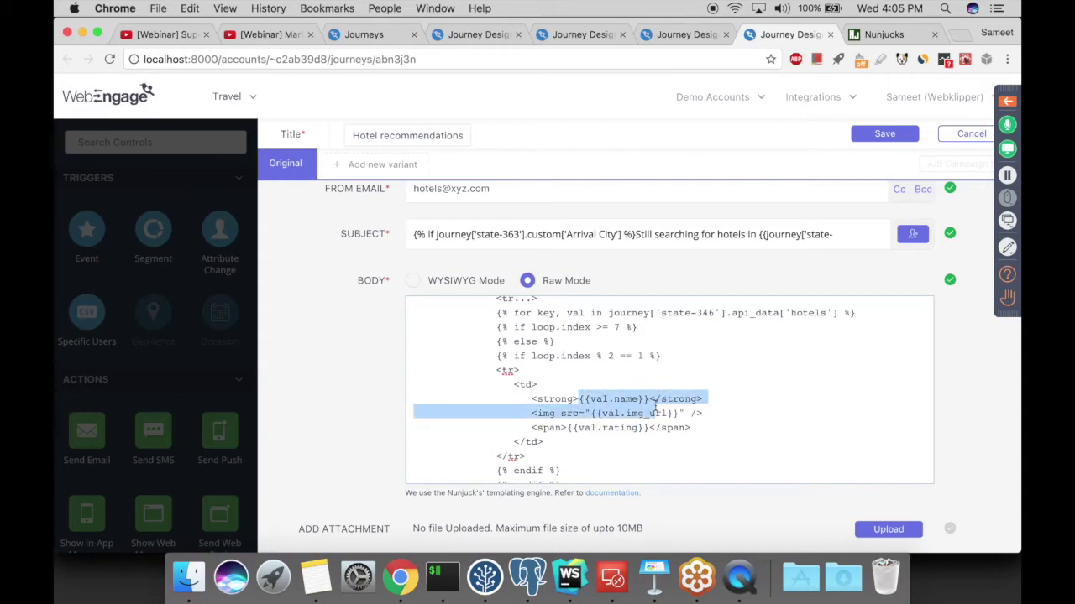
pyautogui.scroll(-1, 655, 409)
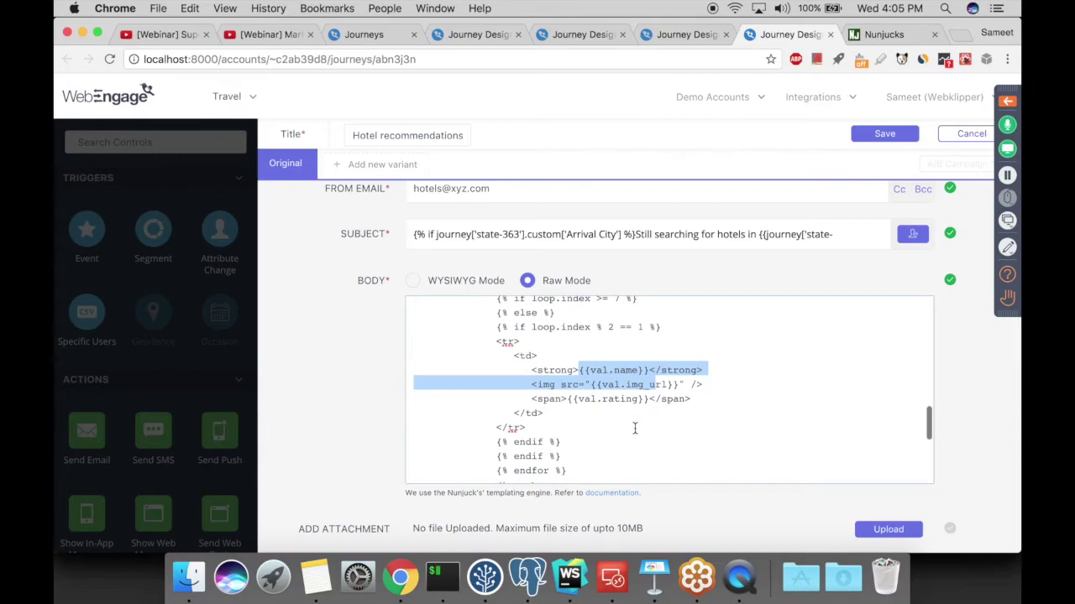
pyautogui.scroll(-1, 651, 425)
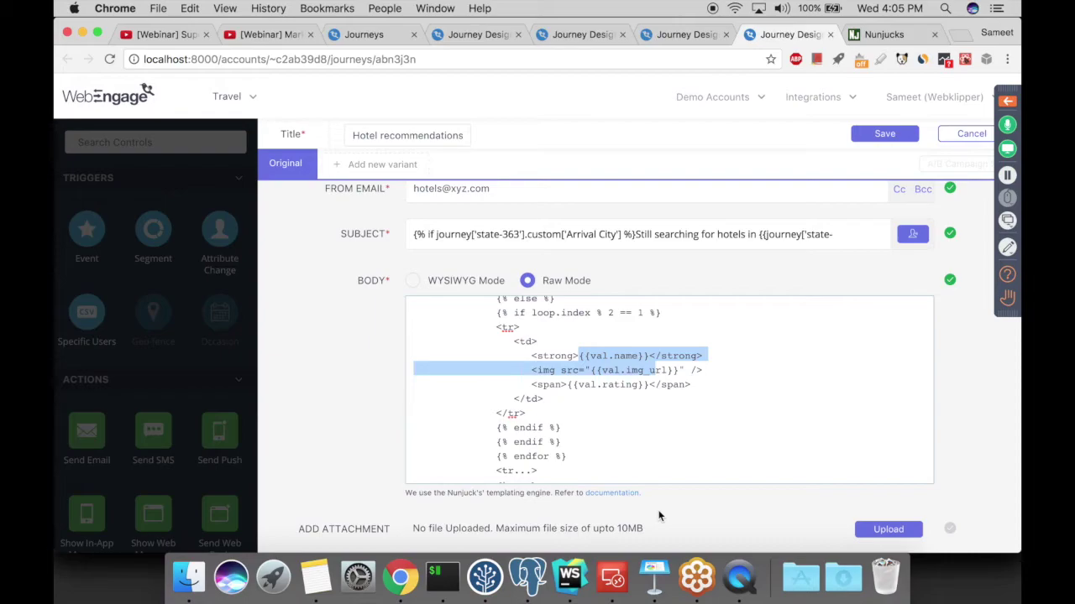
pyautogui.scroll(1, 671, 389)
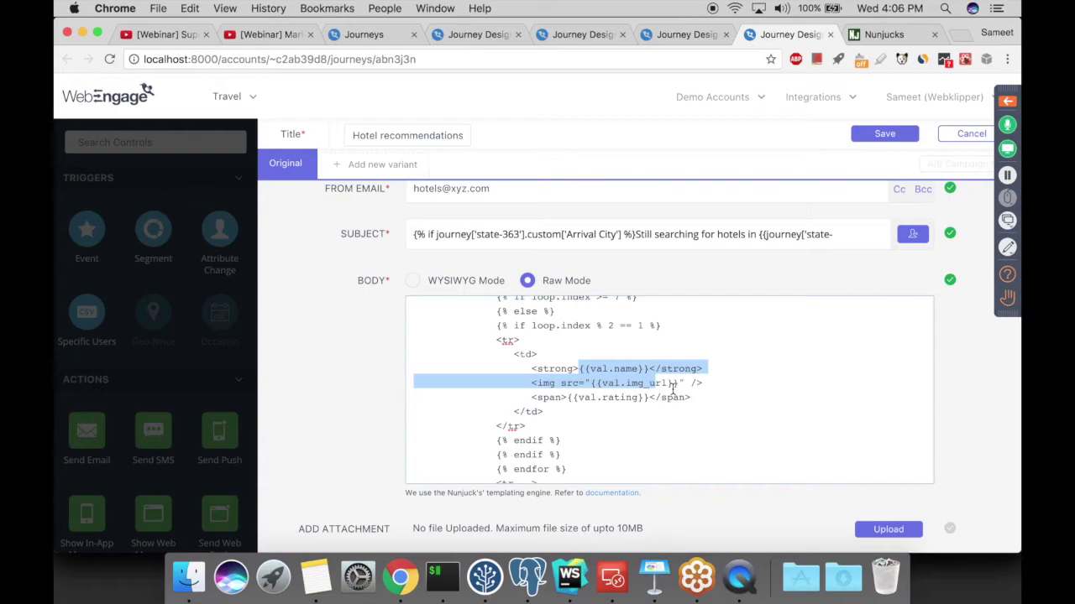
pyautogui.click(567, 360)
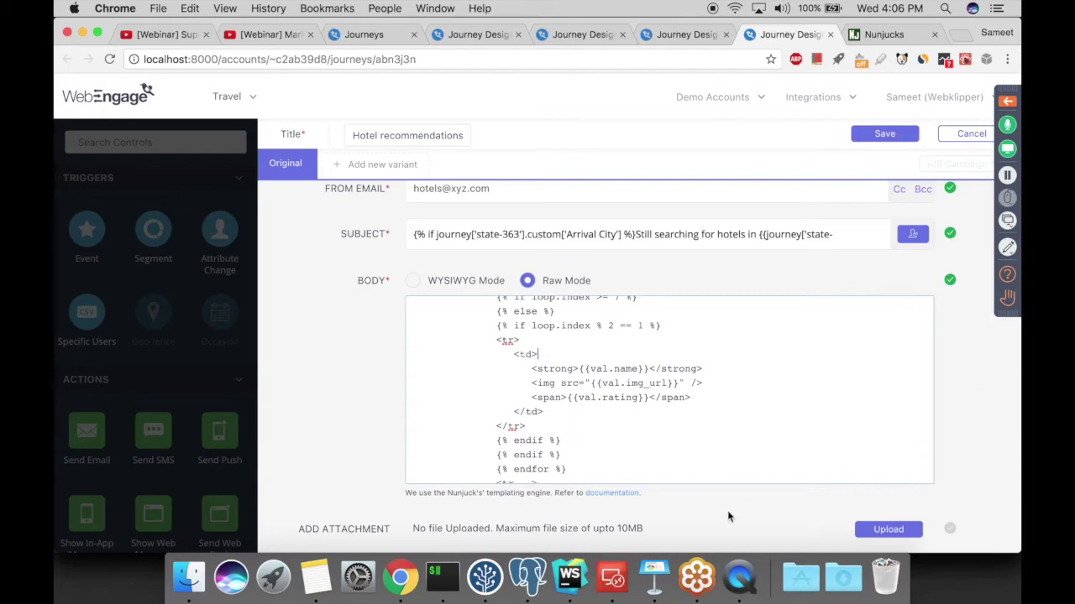
# Switch to the Level Up To Hyper Personalization deck in Keynote, start the slideshow and advance to the goibibo.com Case Study slide.
pyautogui.click(653, 576)
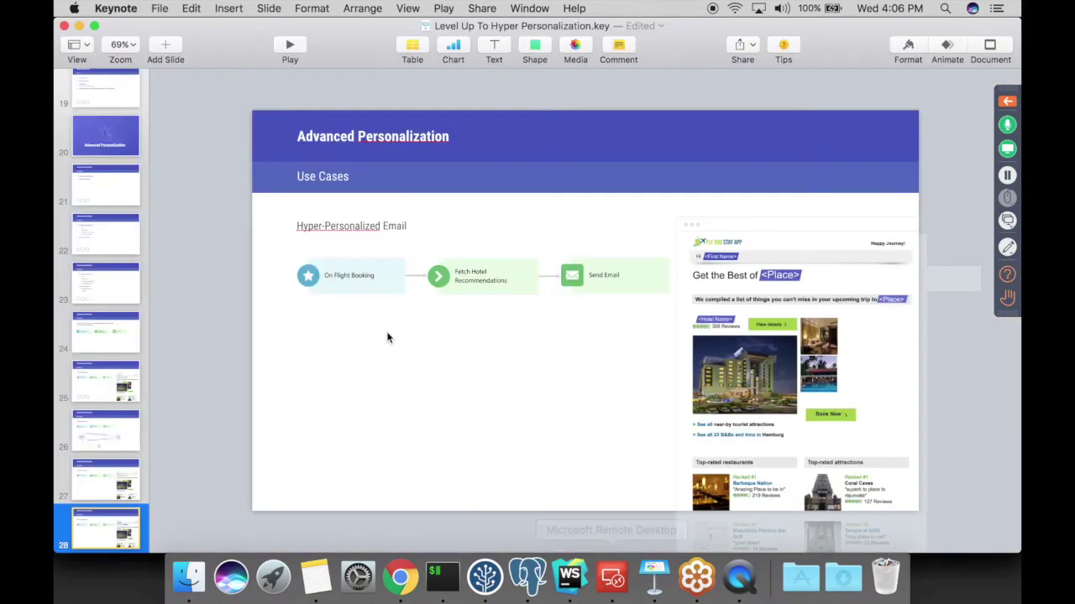
pyautogui.click(289, 46)
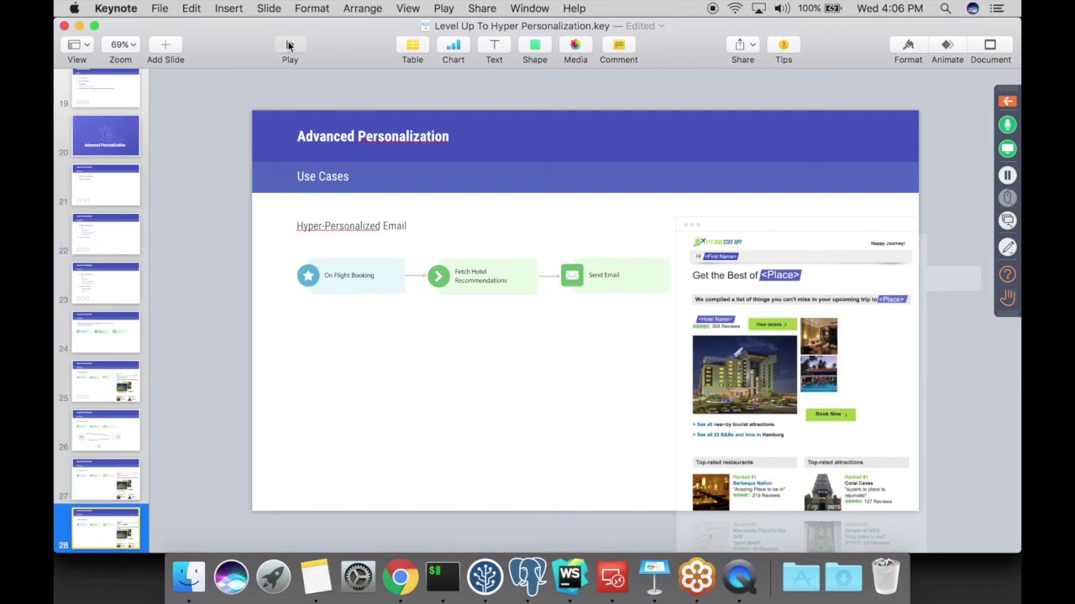
pyautogui.press('Right')
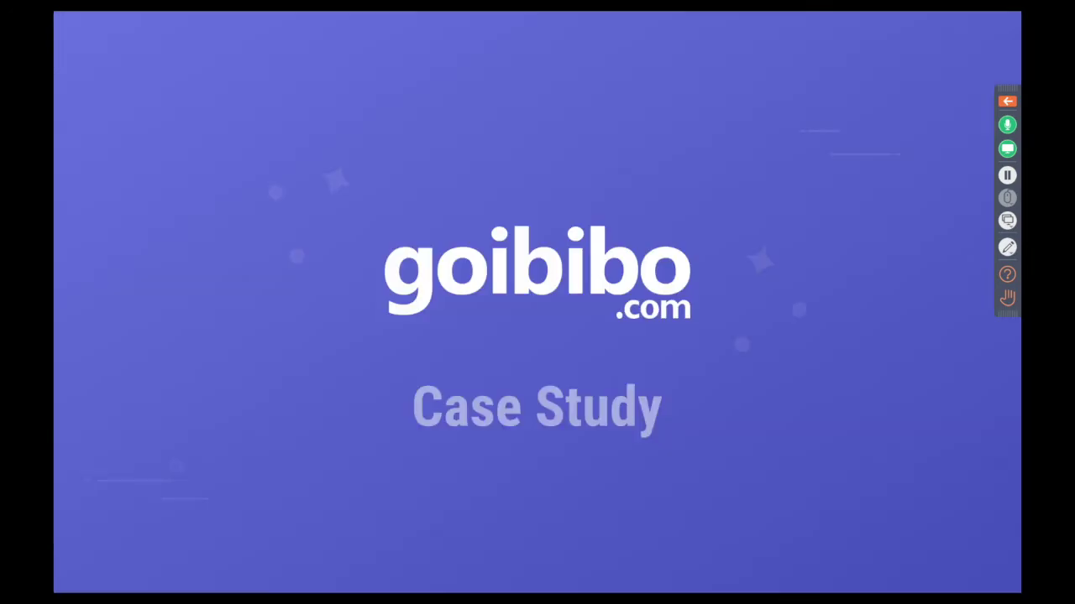